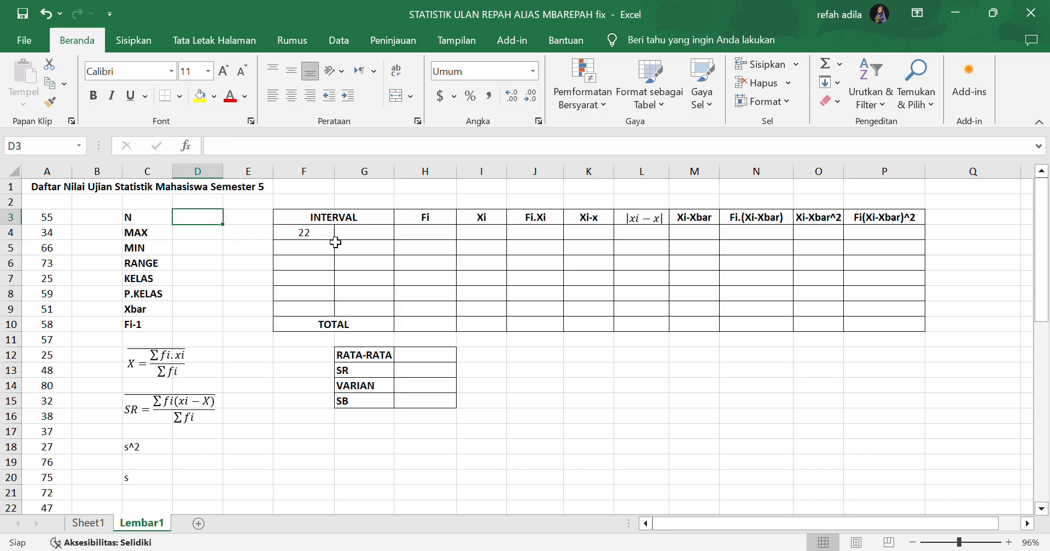
Clear the starting value in F4 and calculate N in D3 with COUNTA over A3:A32.
key("Delete")
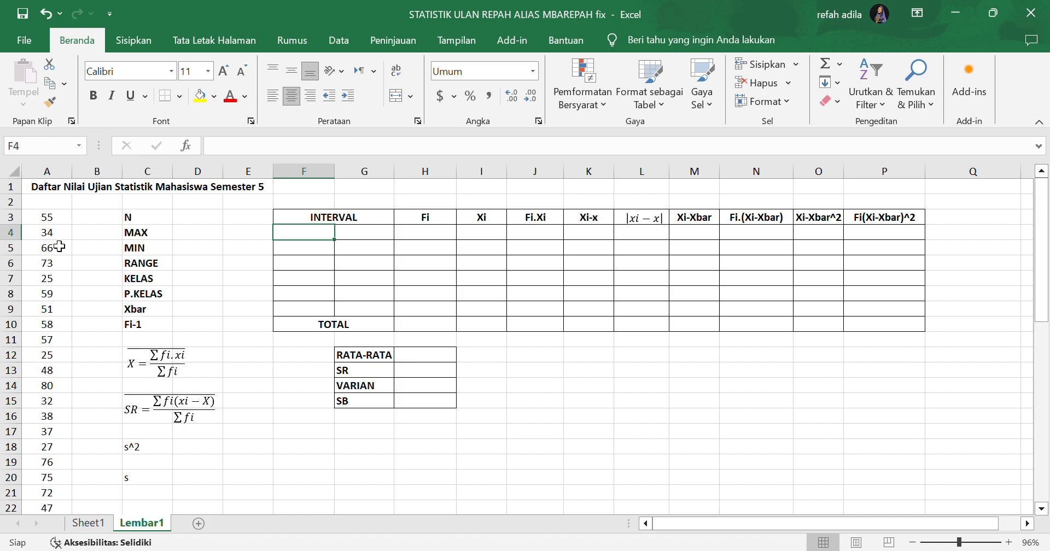
left_click(195, 221)
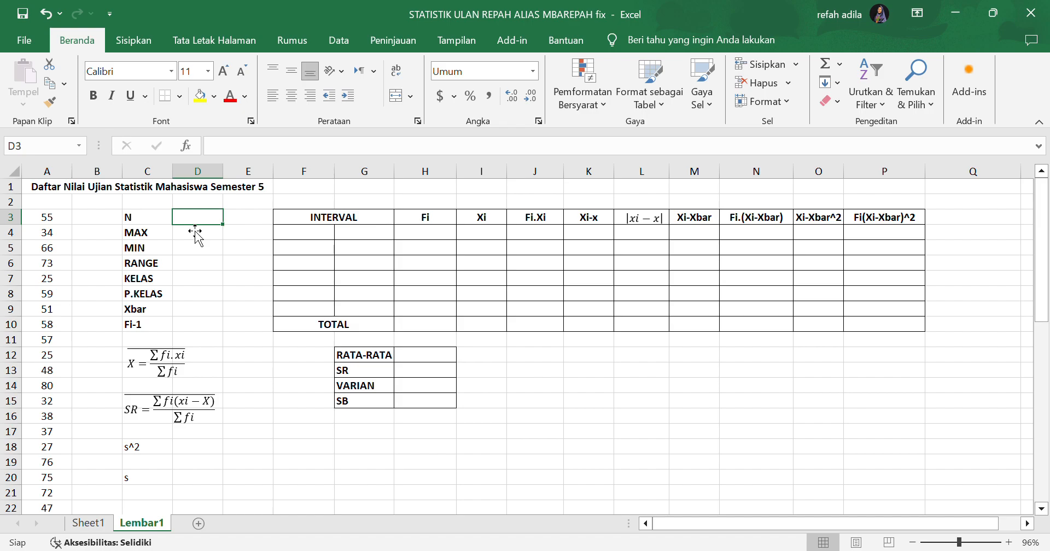
type("=")
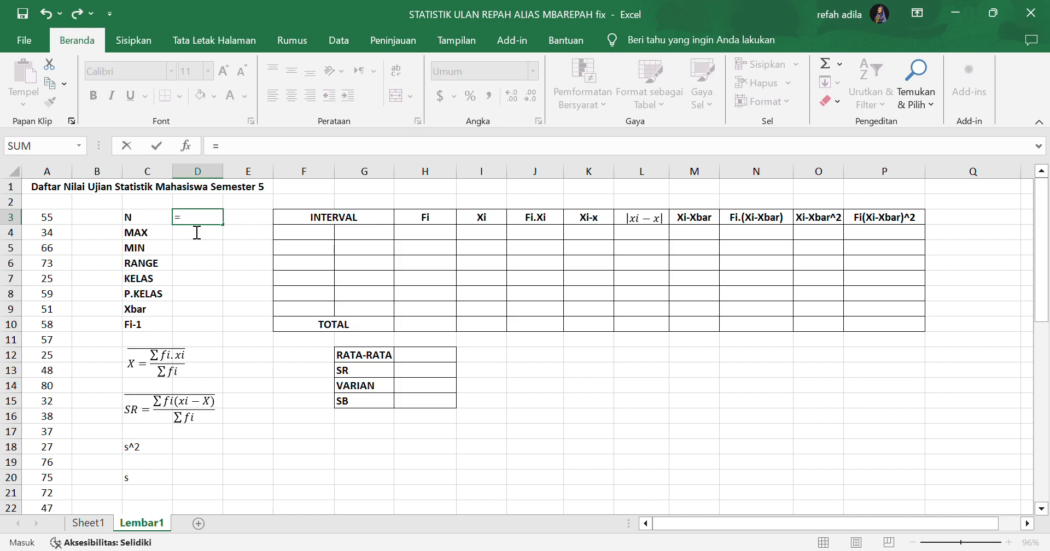
type("COUNTA(")
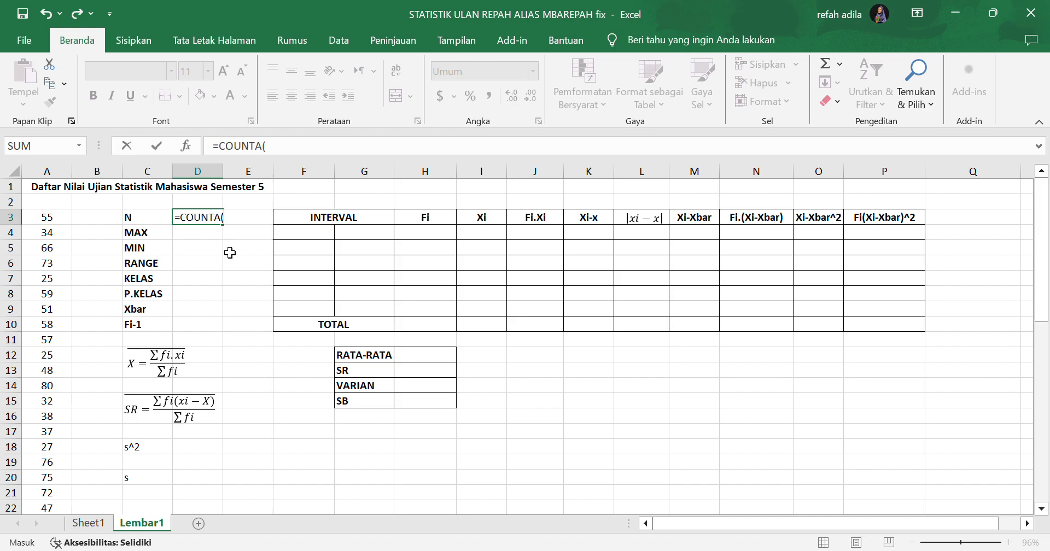
left_click(42, 220)
key("ctrl+shift+Down")
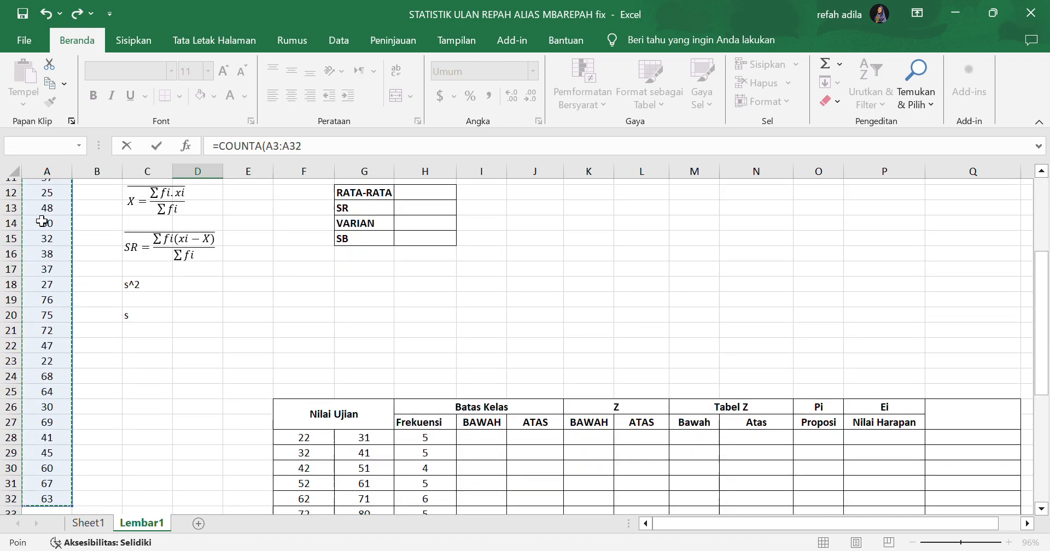
key("Return")
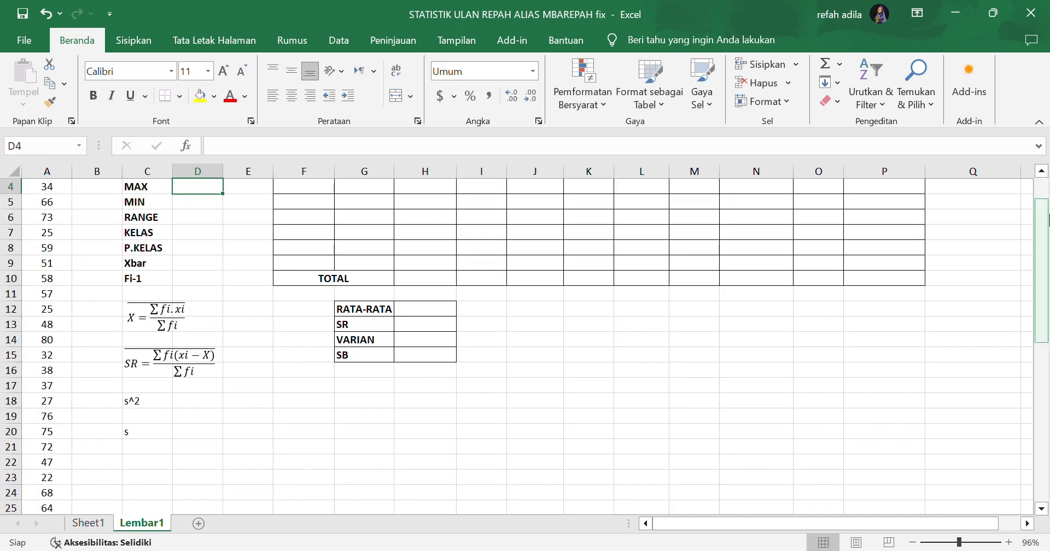
Calculate MAX in D4 with the MAX function over the scores in A3:A32.
left_click_drag(1048, 222, 1045, 208)
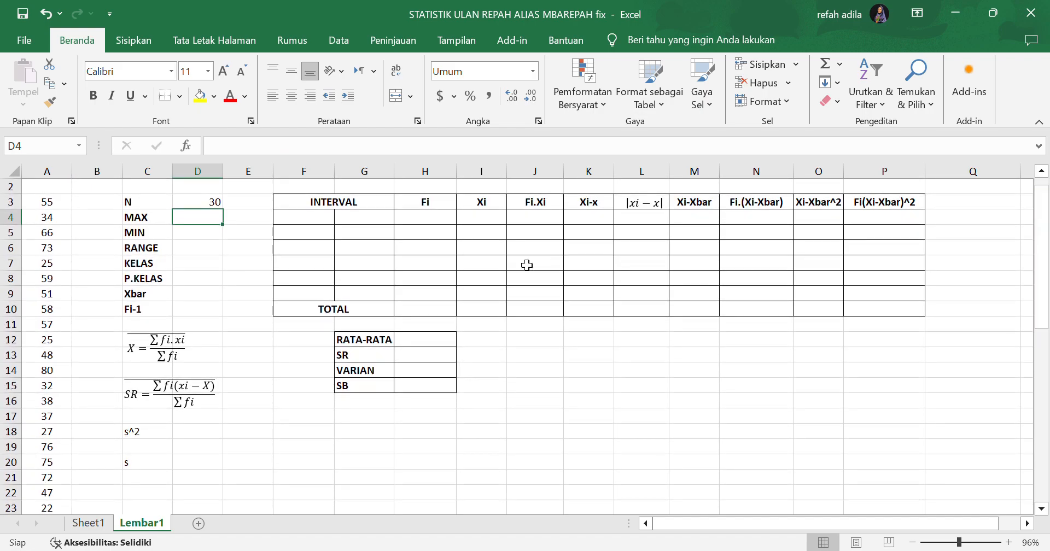
type("=MAX")
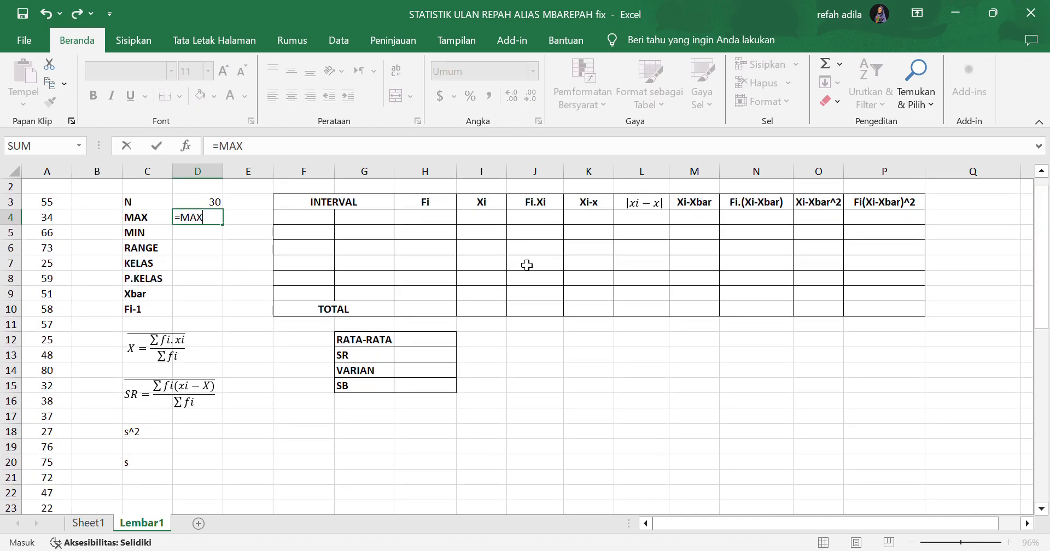
type("(")
left_click(59, 206)
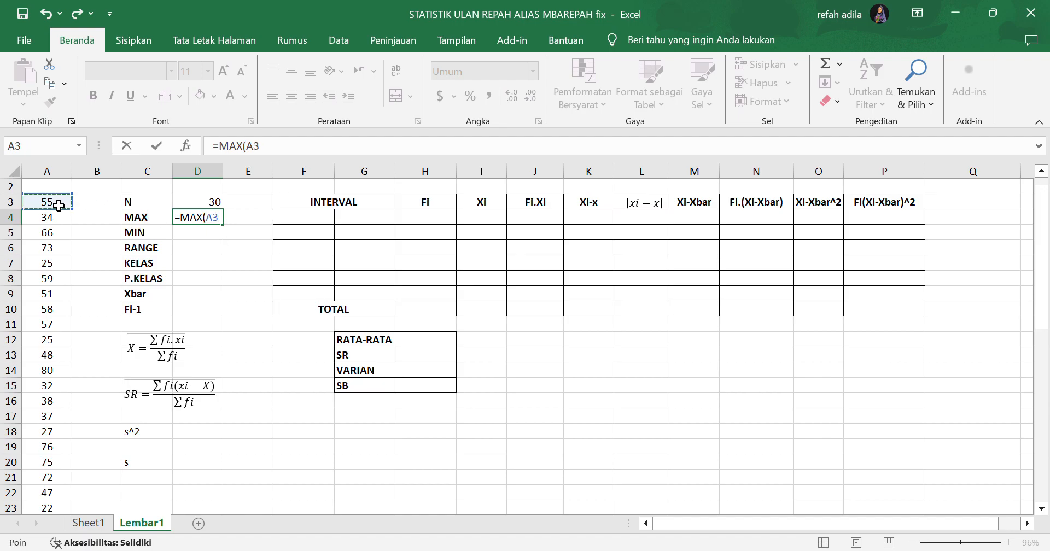
key("ctrl+shift+Down")
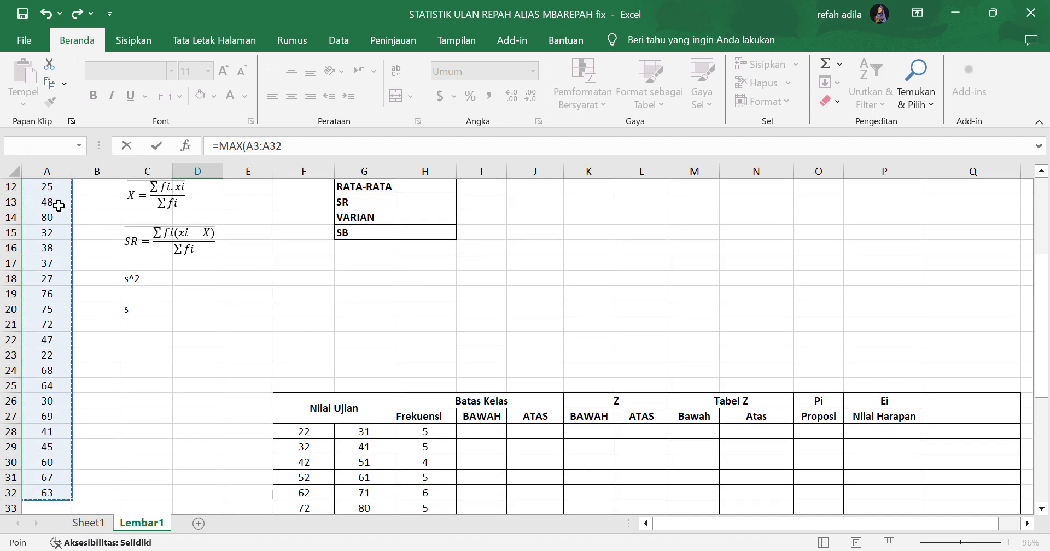
key("Return")
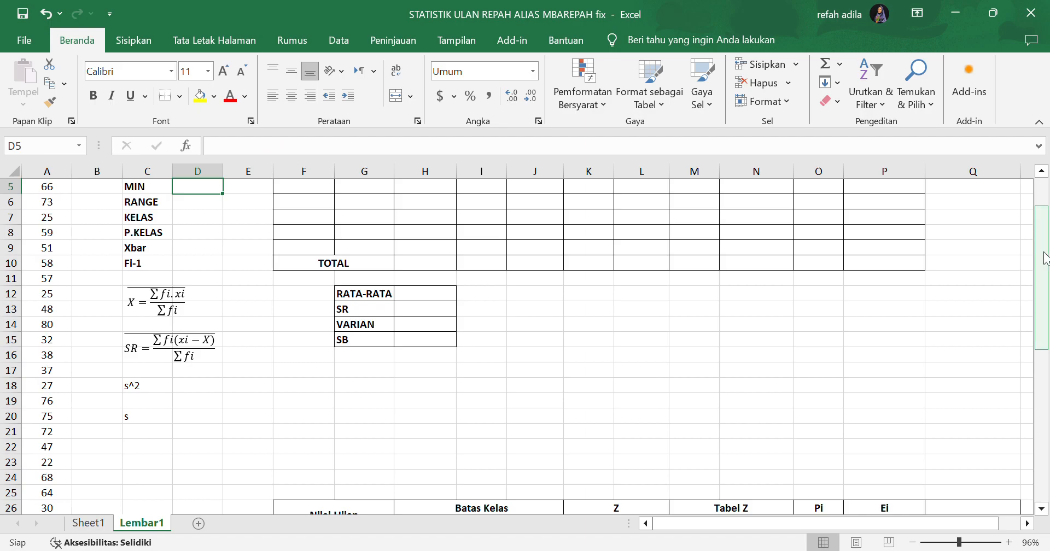
Calculate MIN in D5 with the MIN function over the scores in A3:A32.
scroll(1044, 241, "up", 1)
type("=MIN")
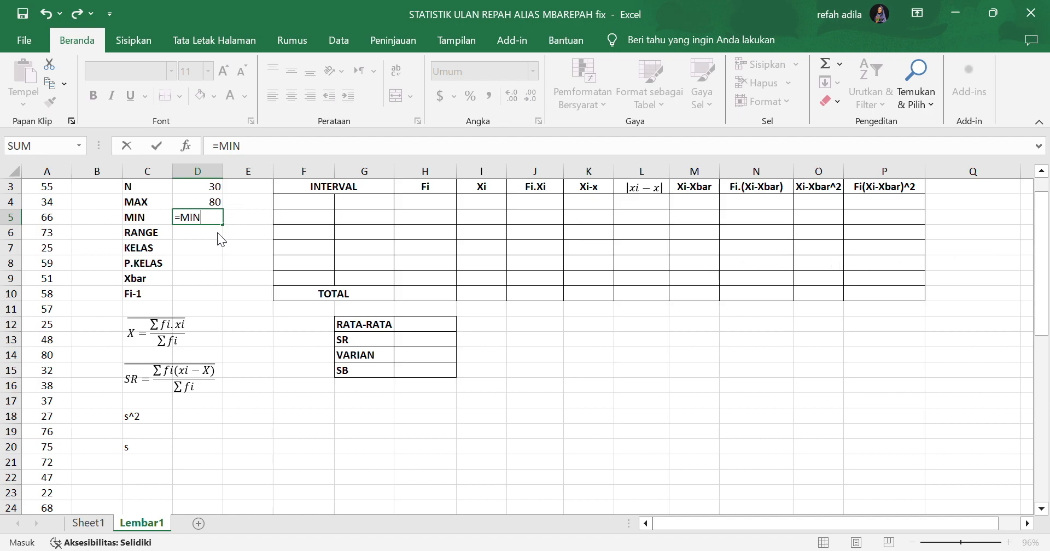
type("(")
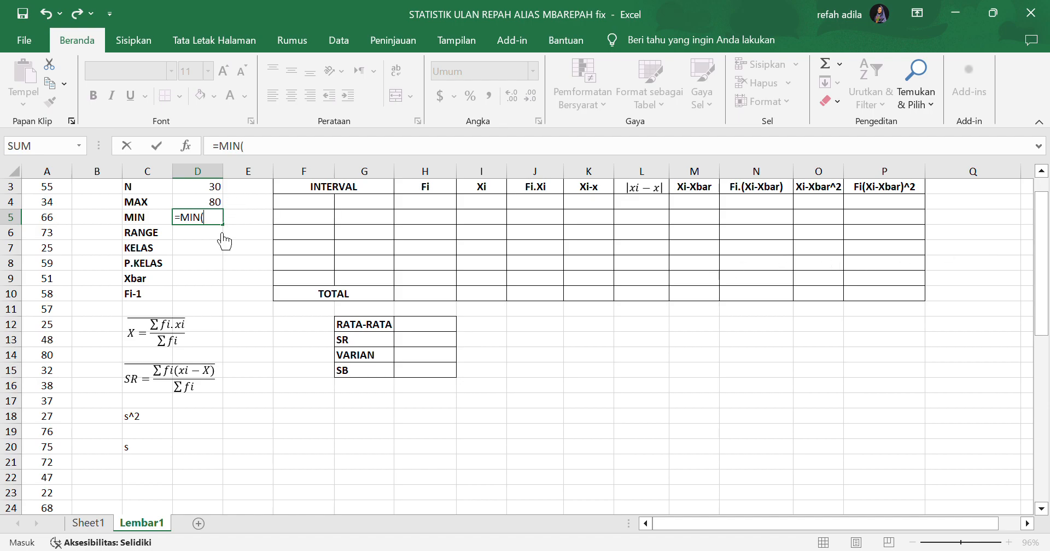
left_click(59, 189)
scroll(60, 200, "up", 3)
left_click(61, 201)
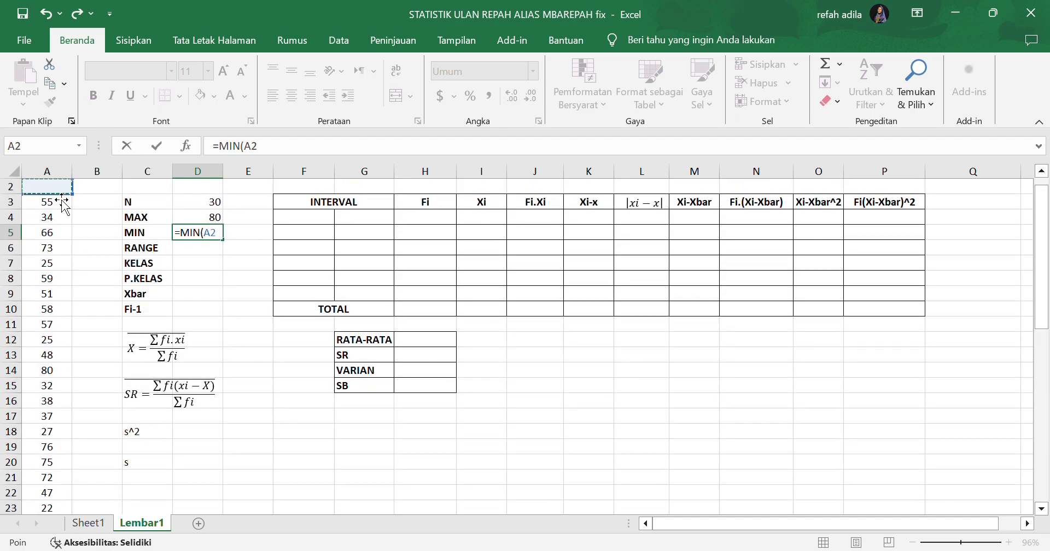
key("Down")
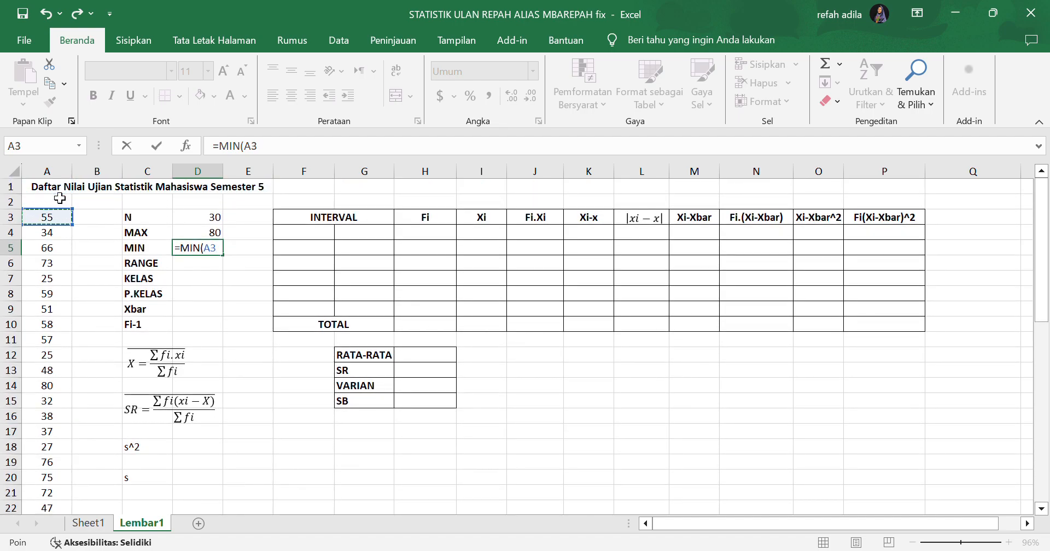
key("ctrl+shift+Down")
key("Return")
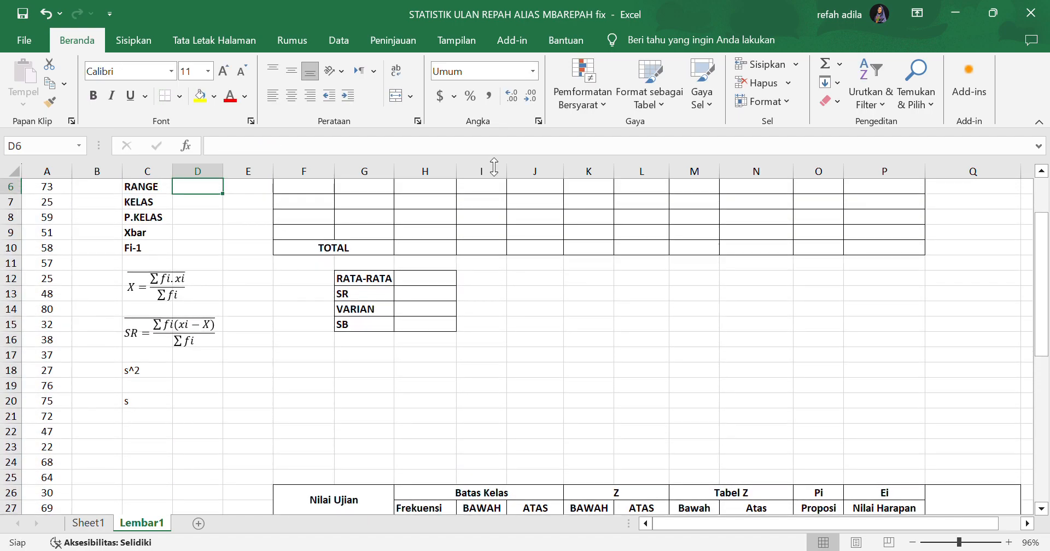
Calculate RANGE in D6 by subtracting the minimum from the maximum with =D4-D5.
left_click_drag(1041, 301, 1035, 254)
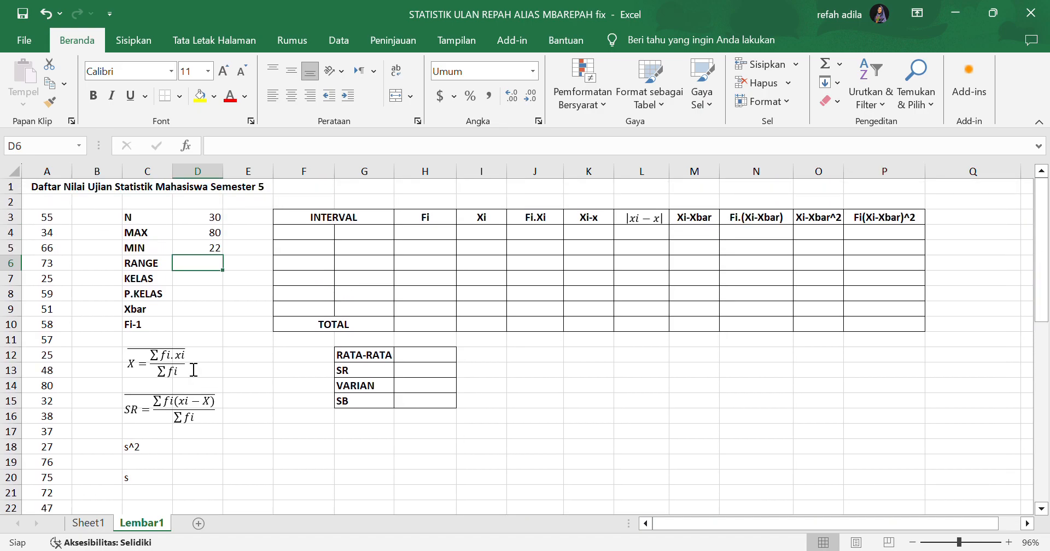
type("=")
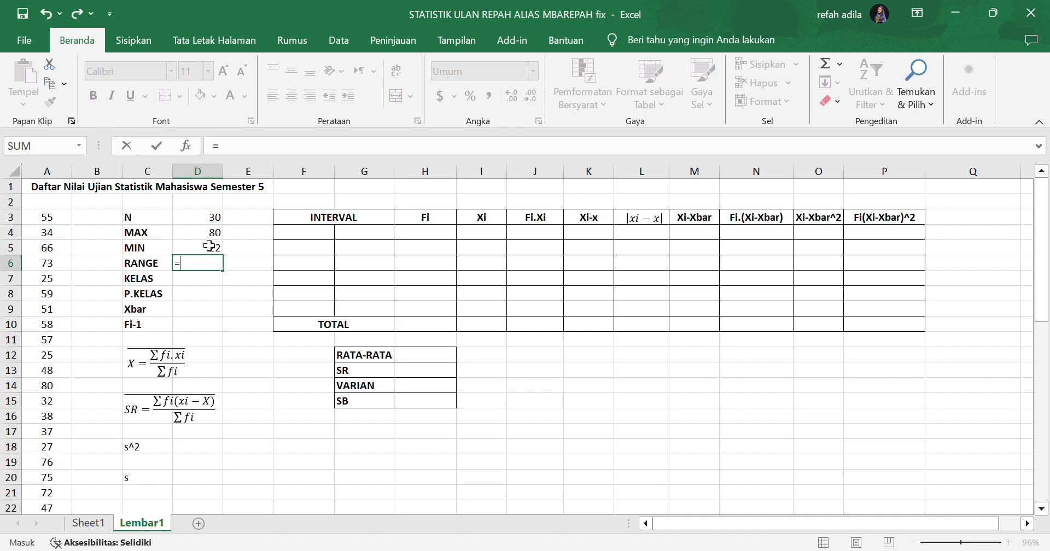
left_click(209, 239)
type("-")
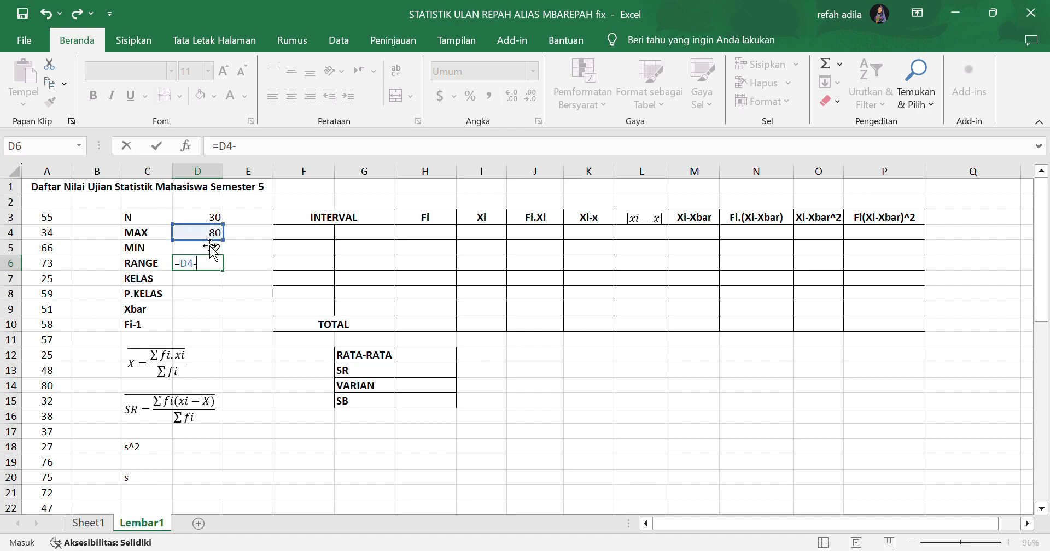
left_click(210, 249)
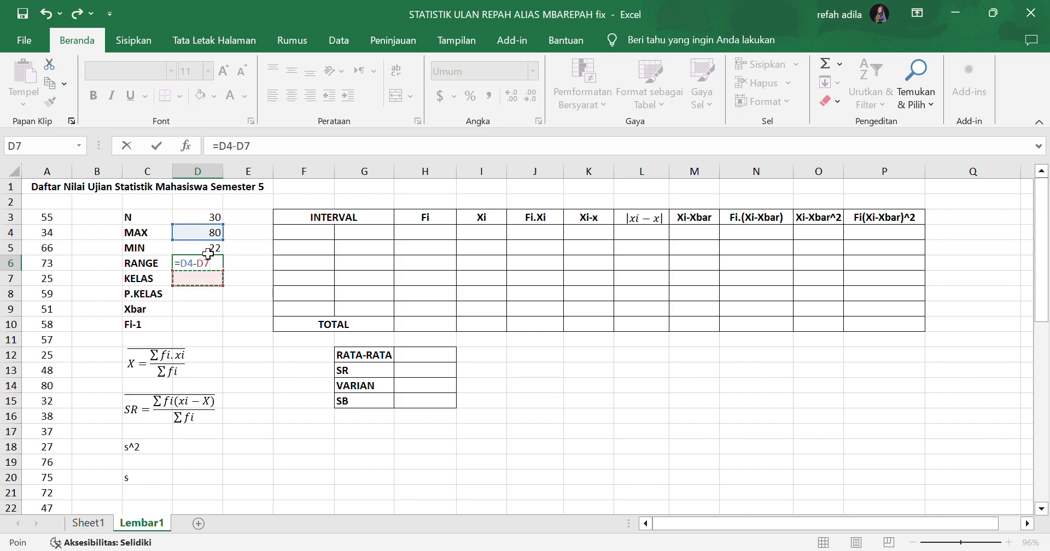
key("Return")
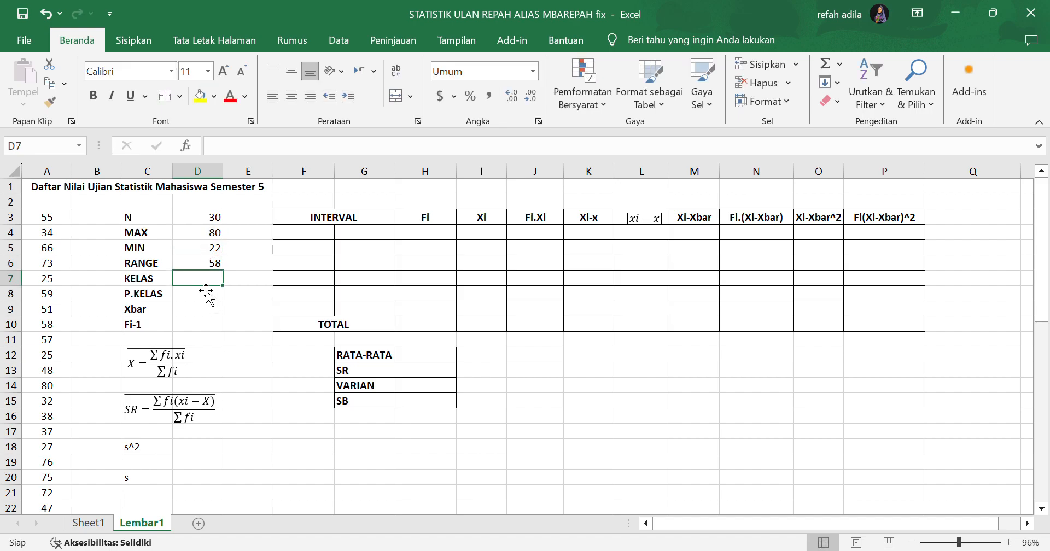
Calculate KELAS in D7 with =1+3.3*LOG(D3) and enter the rounded class count 6 in E7.
type("=")
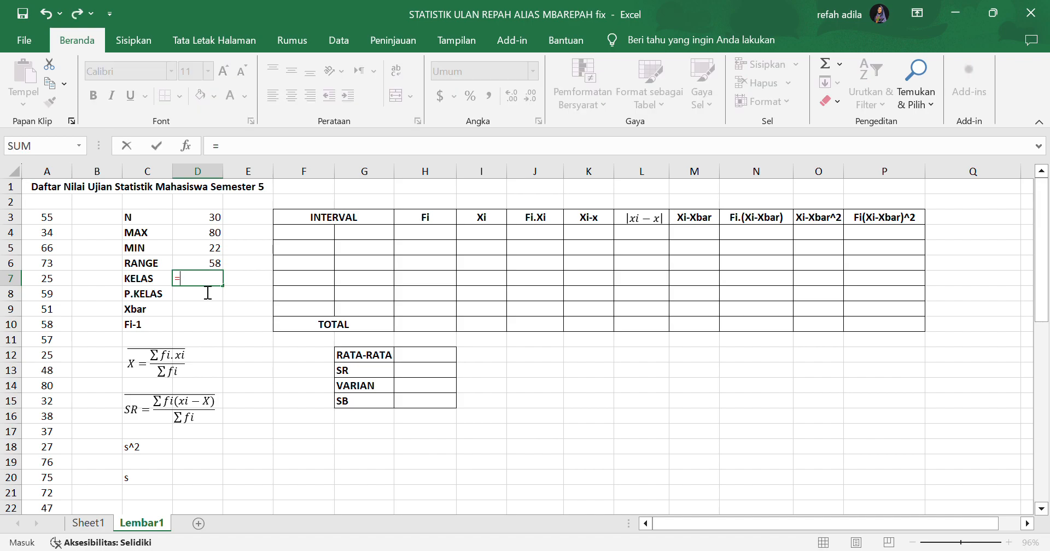
type("1+3.3*LOG(")
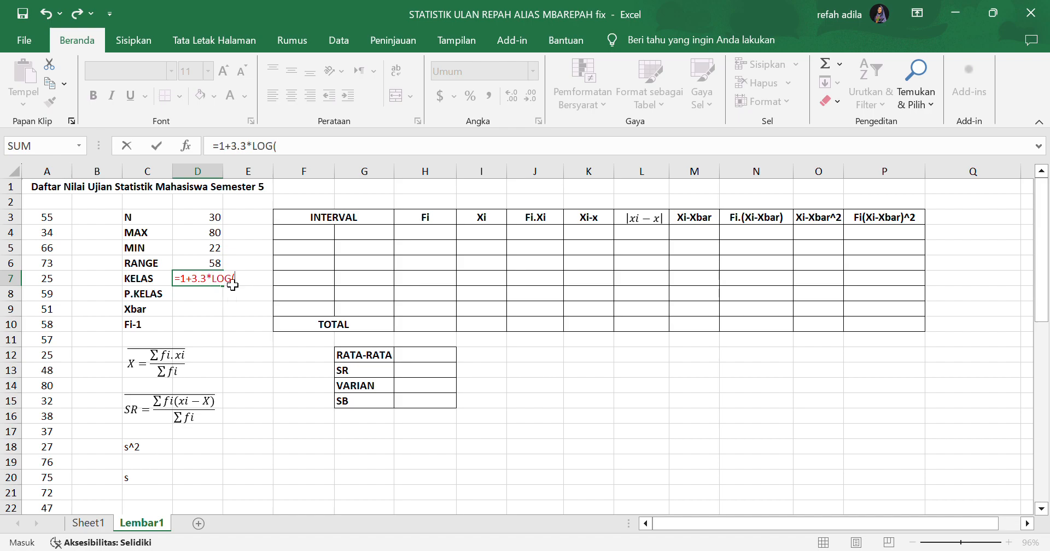
left_click(213, 223)
type(")")
key("Return")
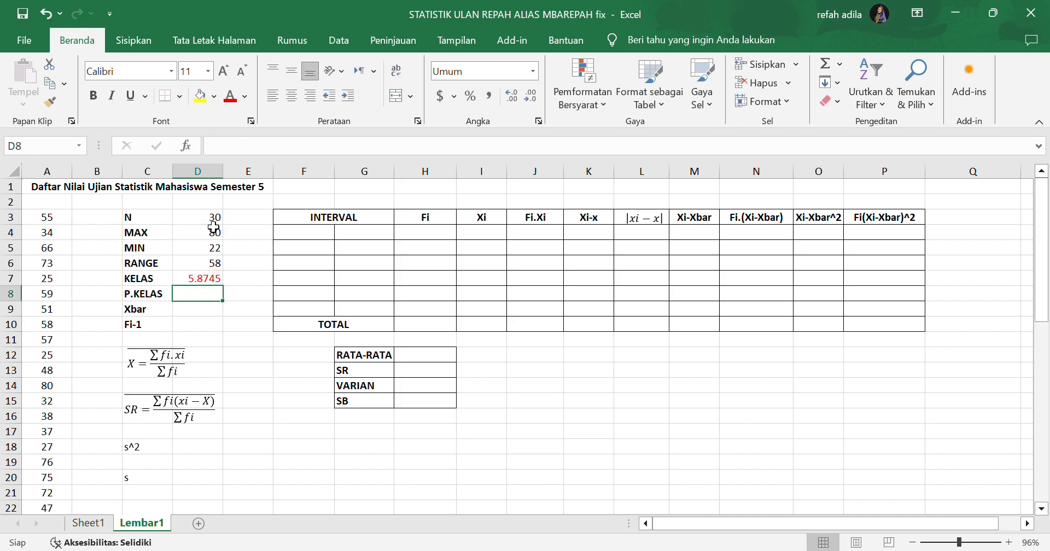
left_click(263, 285)
type("6")
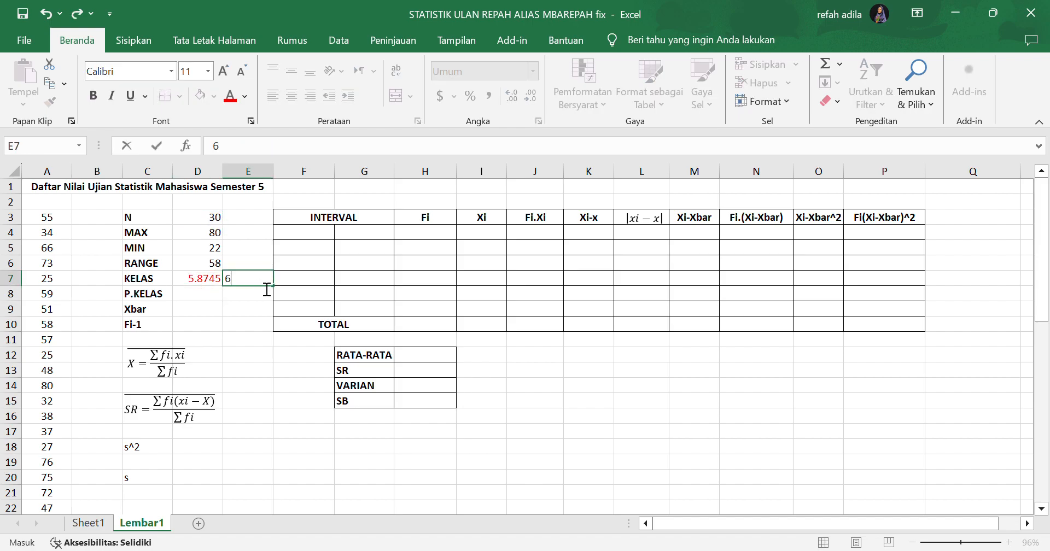
Calculate P.KELAS in D8 with =D6/D7 and enter the rounded class length 10 in E8.
left_click(210, 298)
type("=")
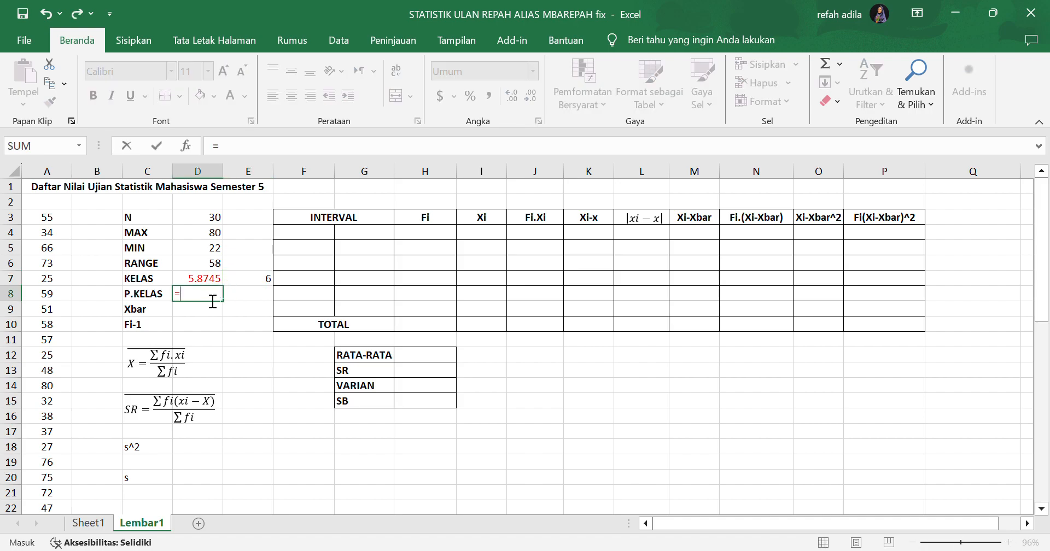
left_click(207, 268)
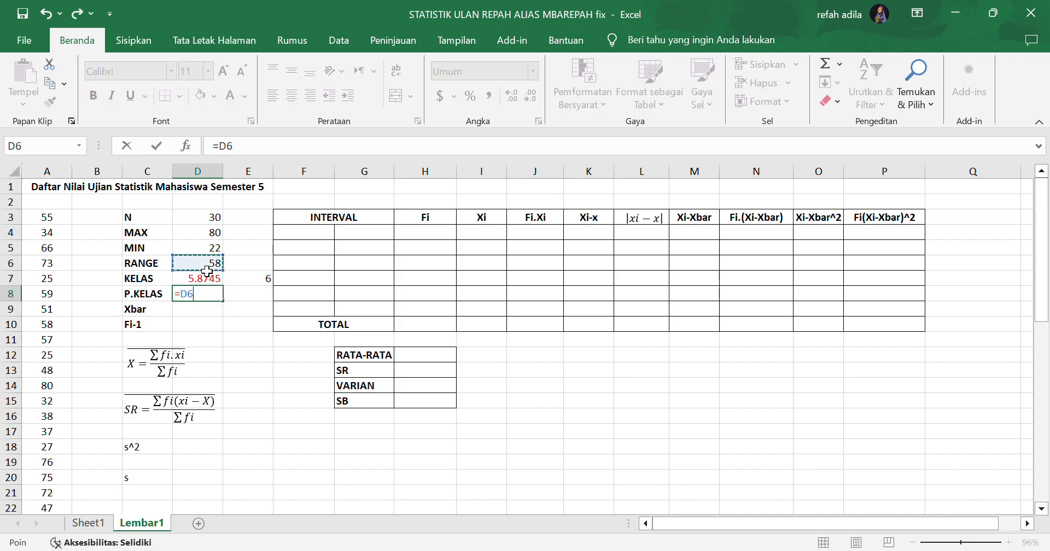
type("/")
left_click(212, 286)
key("Return")
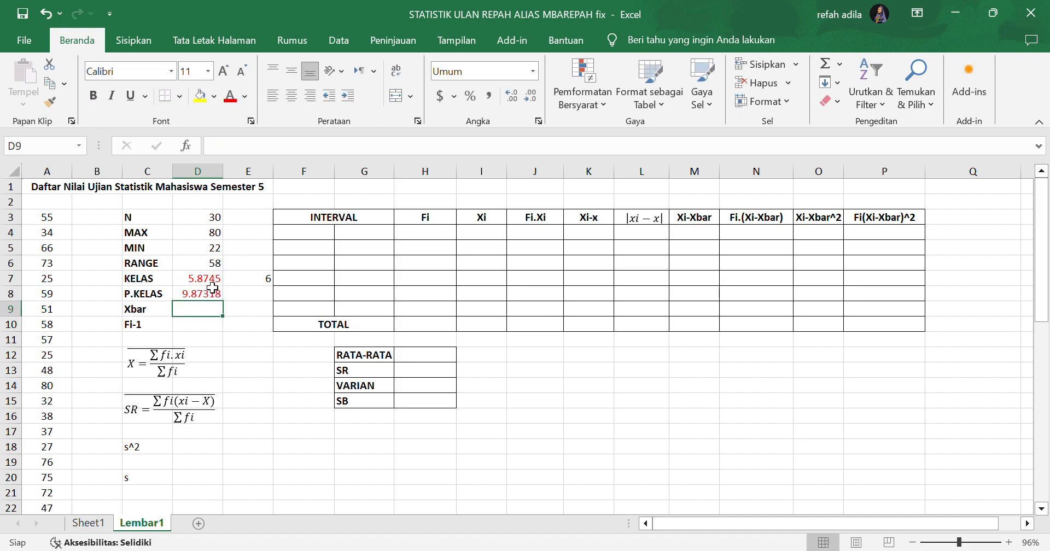
left_click(246, 297)
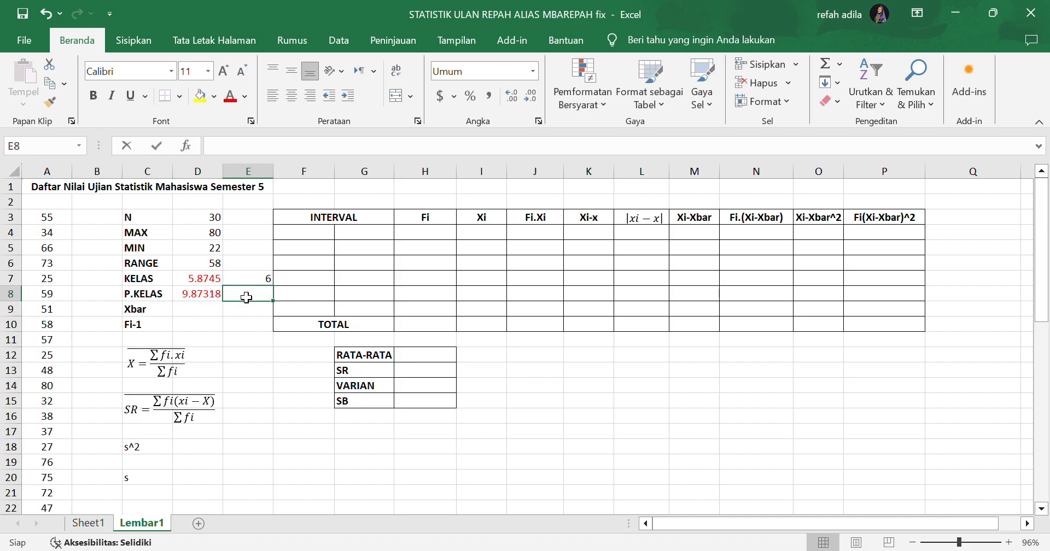
type("10")
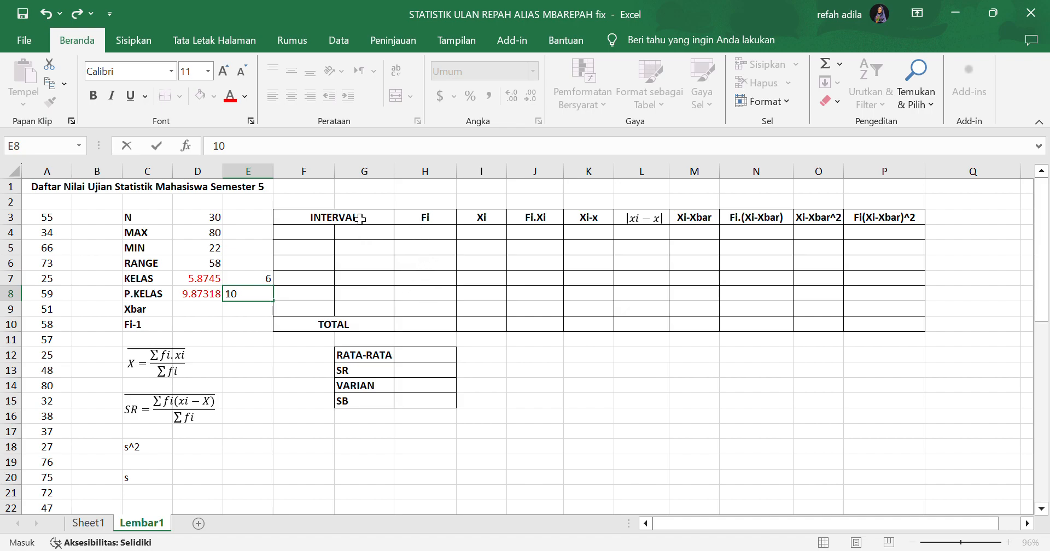
Enter the minimum score 22 as the first interval's lower limit in F4.
left_click(309, 241)
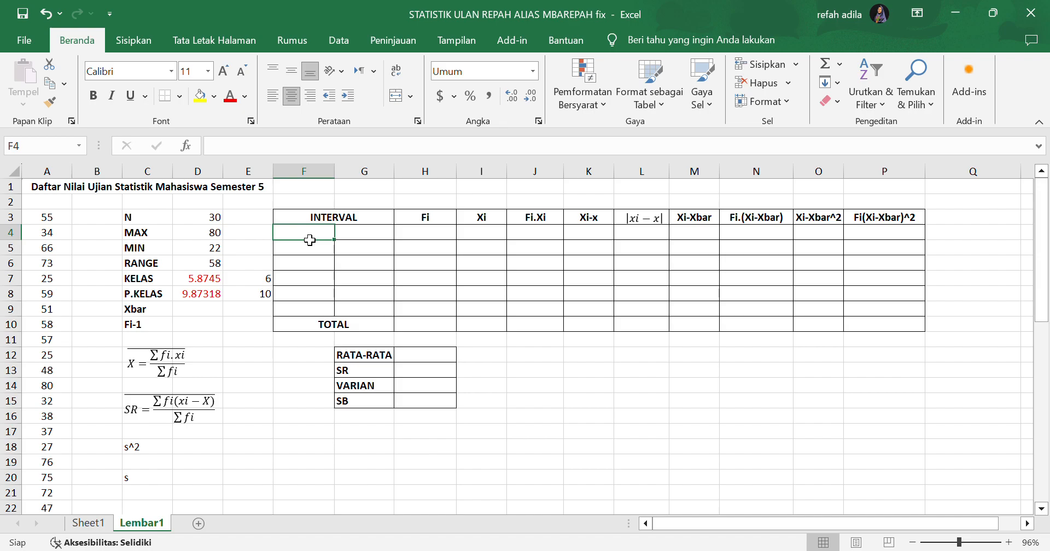
type("22")
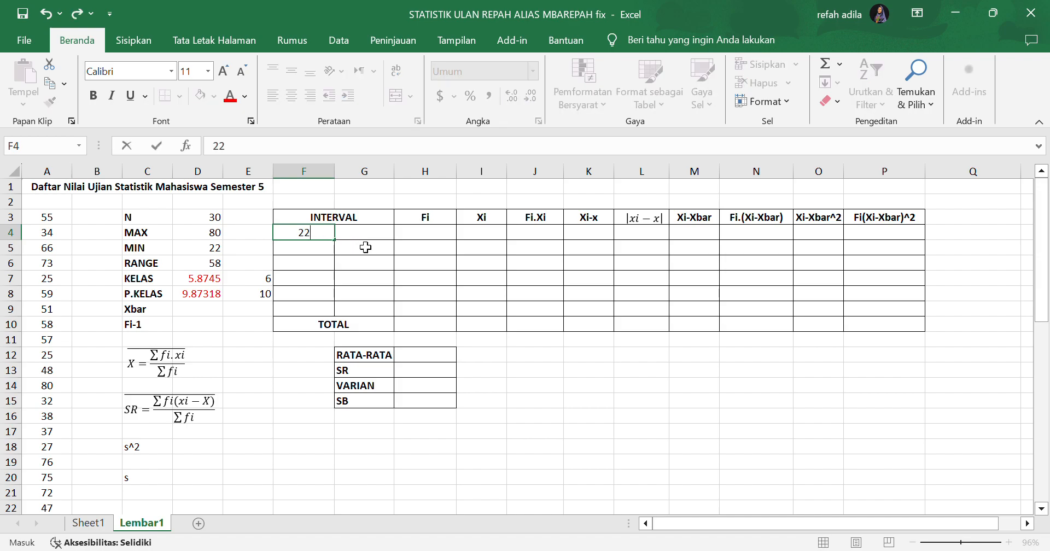
left_click(212, 250)
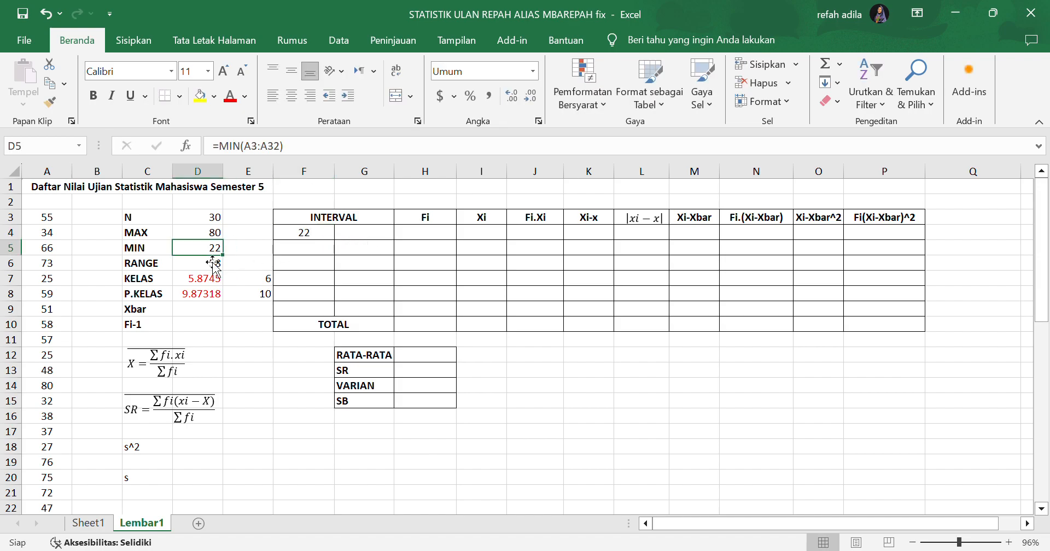
Calculate the first interval's upper limit in G4 with the array formula =F4+($E$8-1) and fill it down to G9.
left_click(352, 241)
type("=")
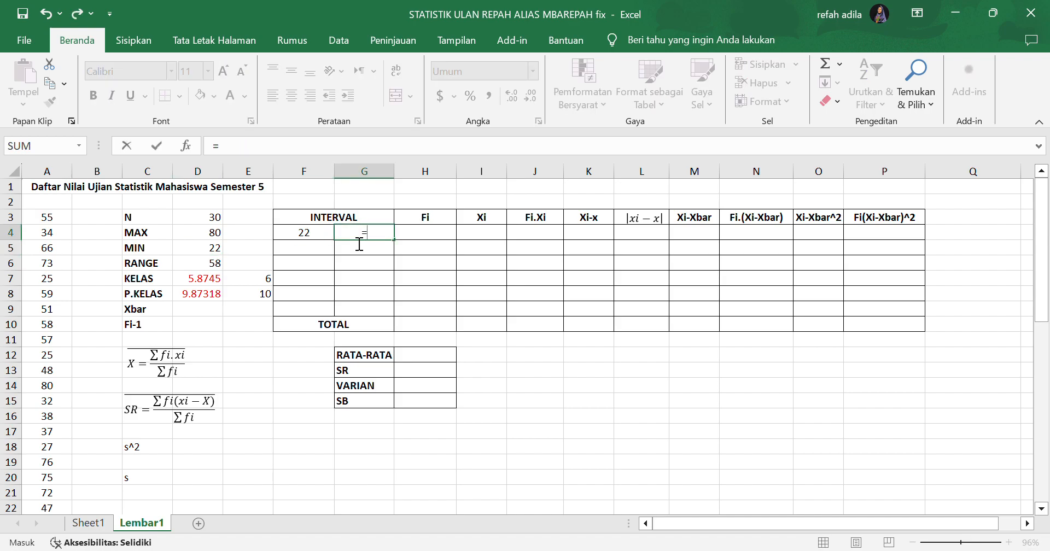
left_click(322, 240)
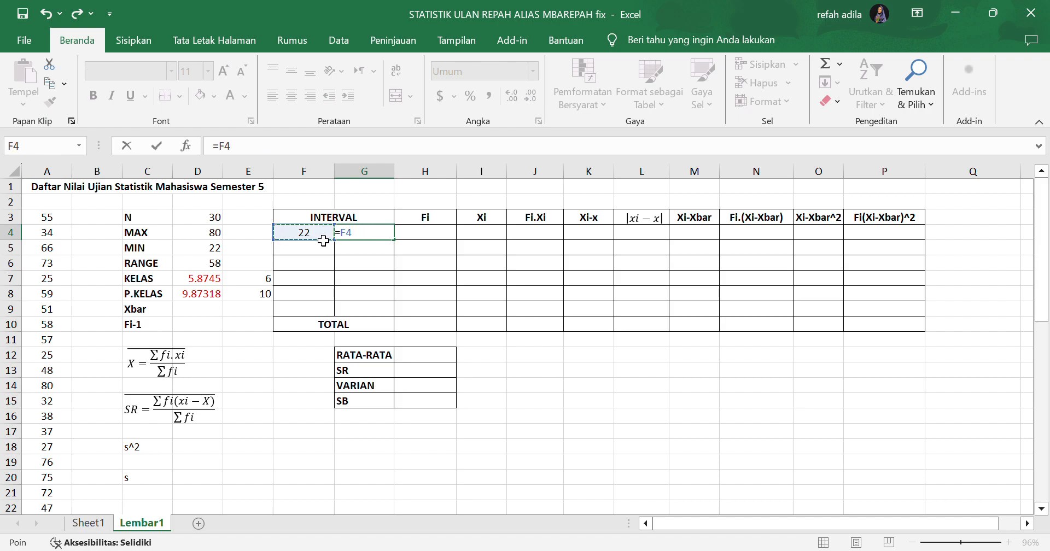
type("+(")
left_click(274, 298)
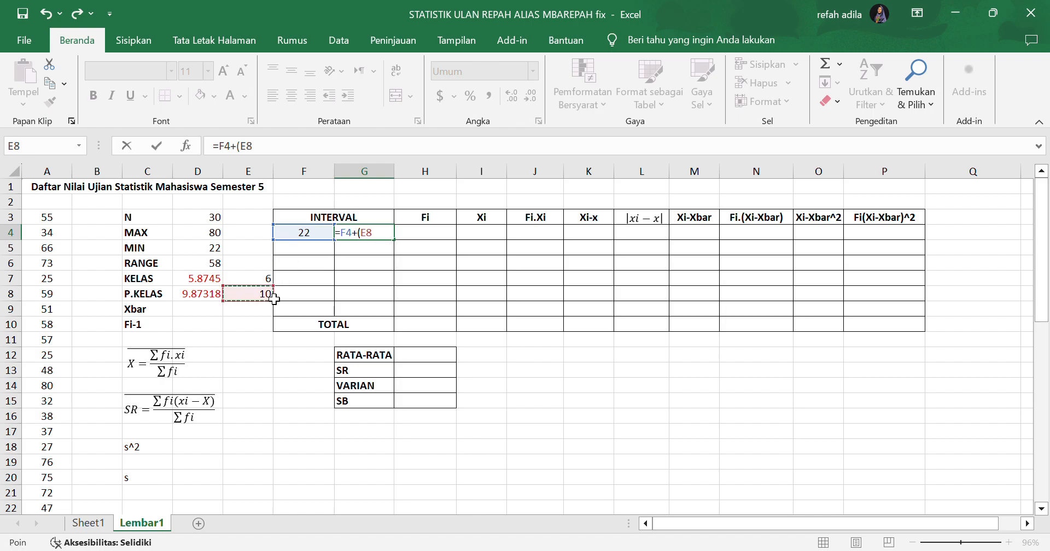
type("-1)")
left_click(254, 158)
type("$")
key("Left")
key("Left")
type("$")
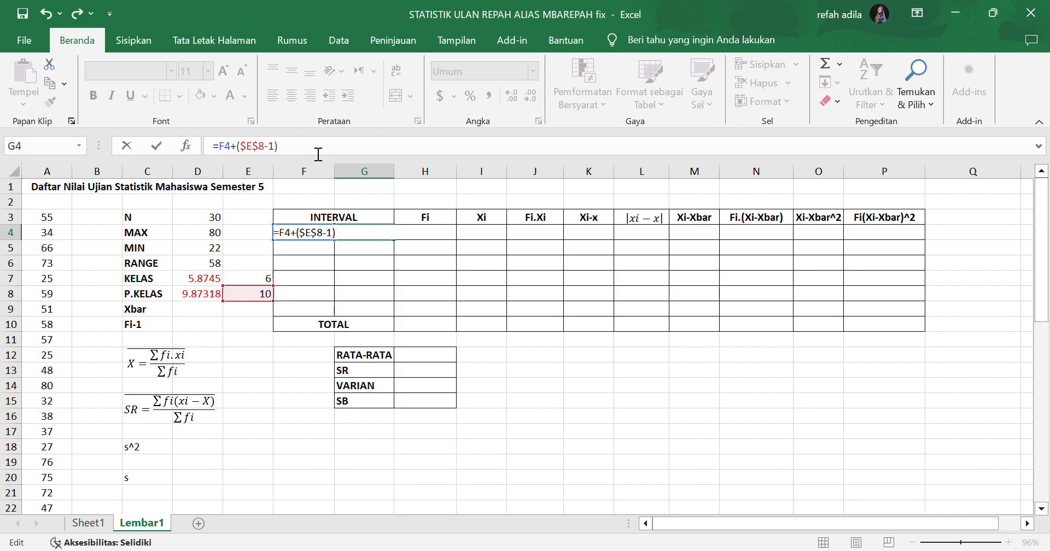
key("ctrl+shift+Return")
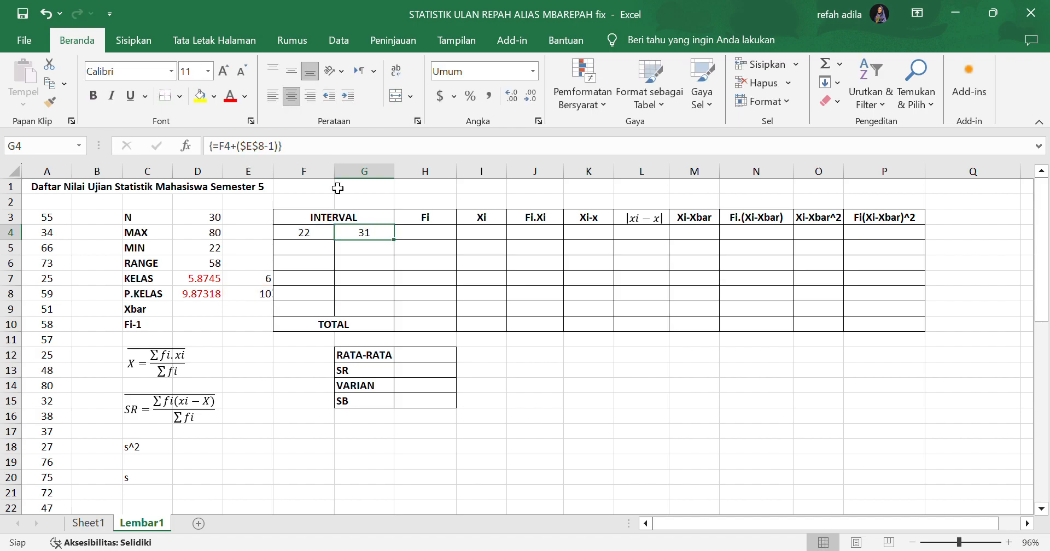
left_click_drag(402, 244, 399, 316)
Enter the remaining interval lower limits 32, 42, 52, 62 and 72 in F5 to F9.
left_click(317, 255)
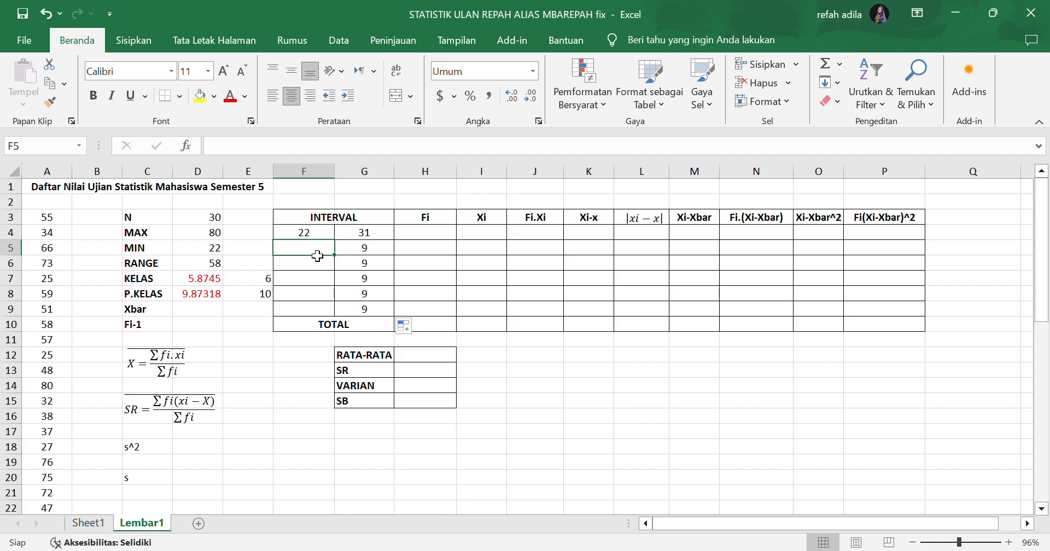
type("32")
key("Return")
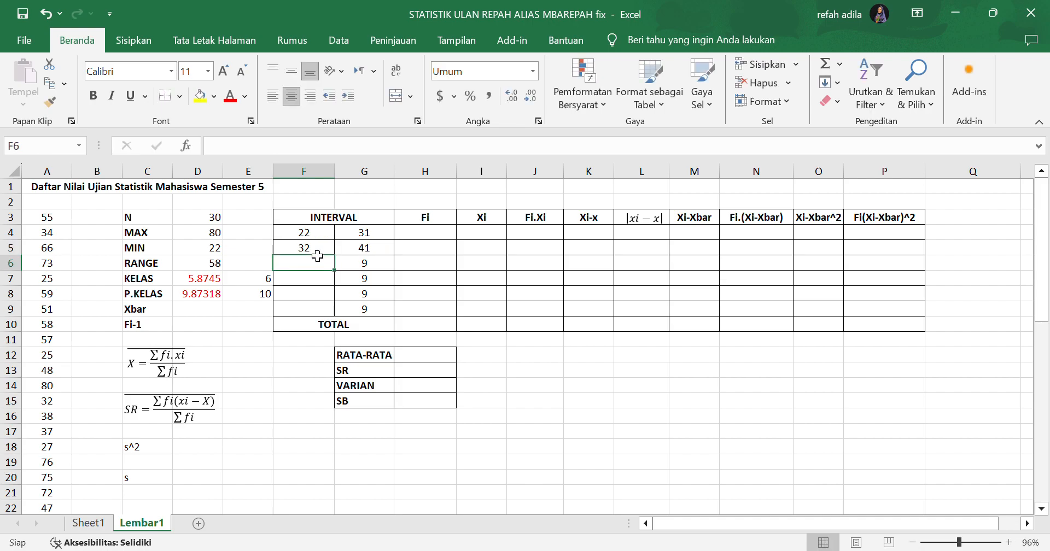
type("42")
key("Return")
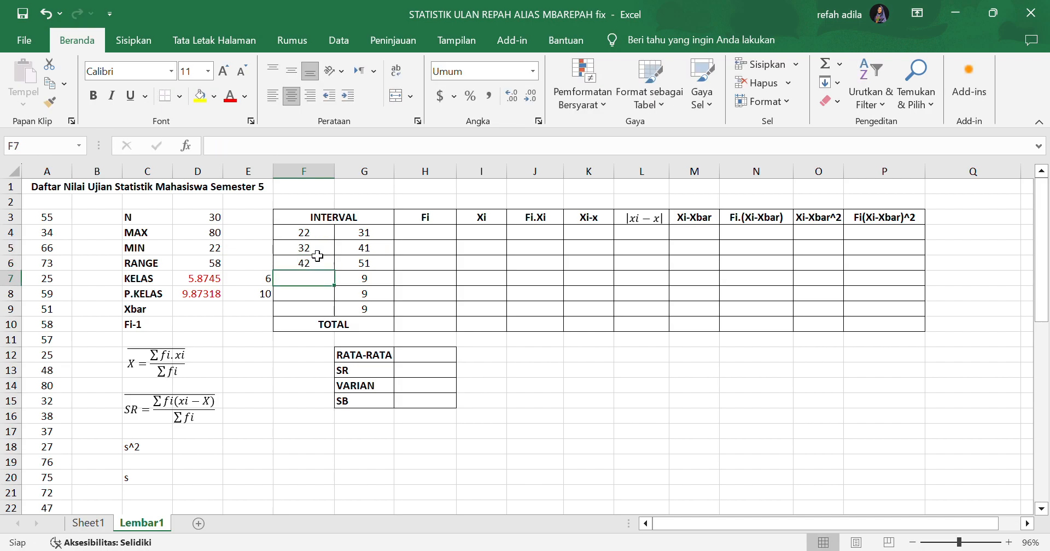
type("52")
key("Return")
type("62")
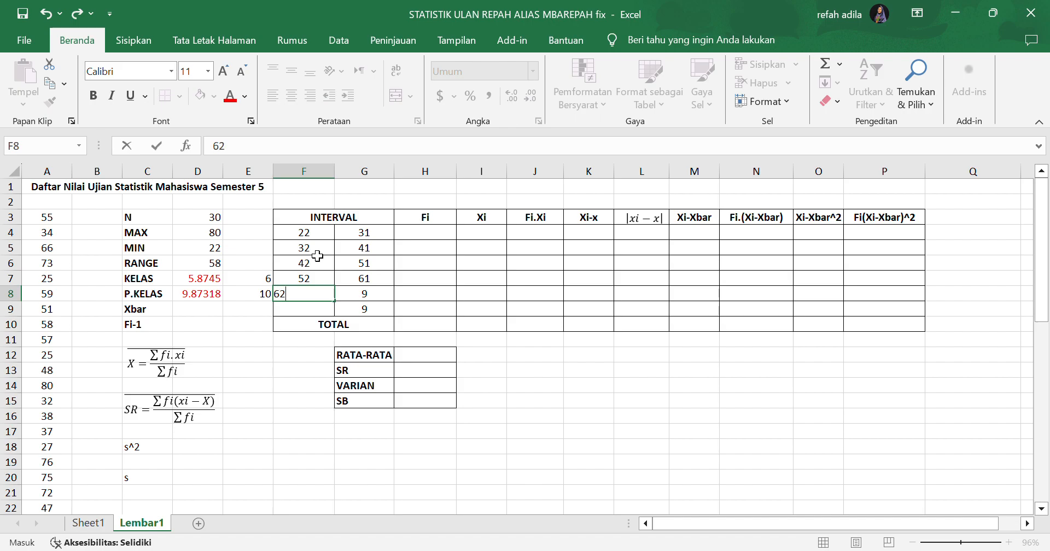
key("Return")
type("72")
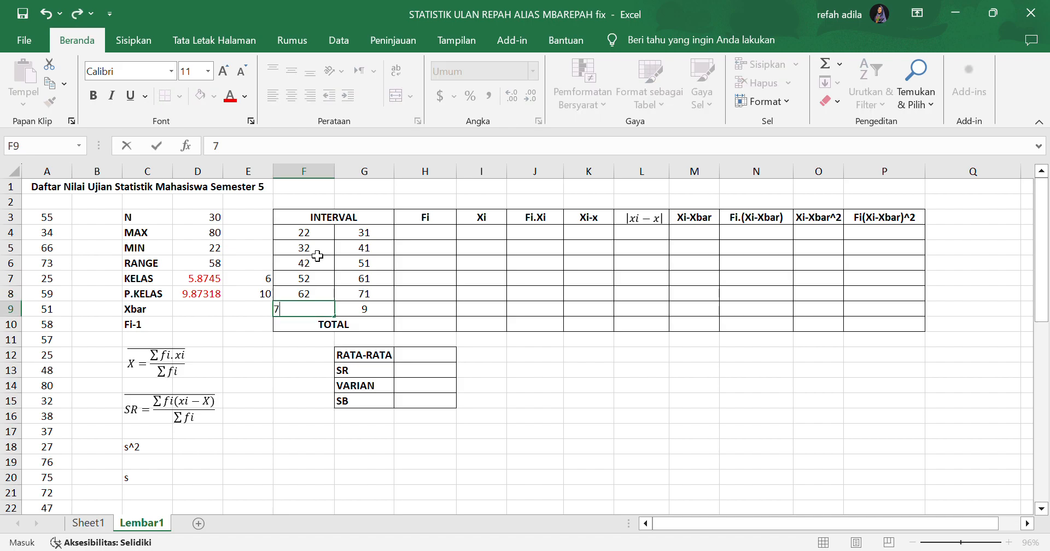
key("Return")
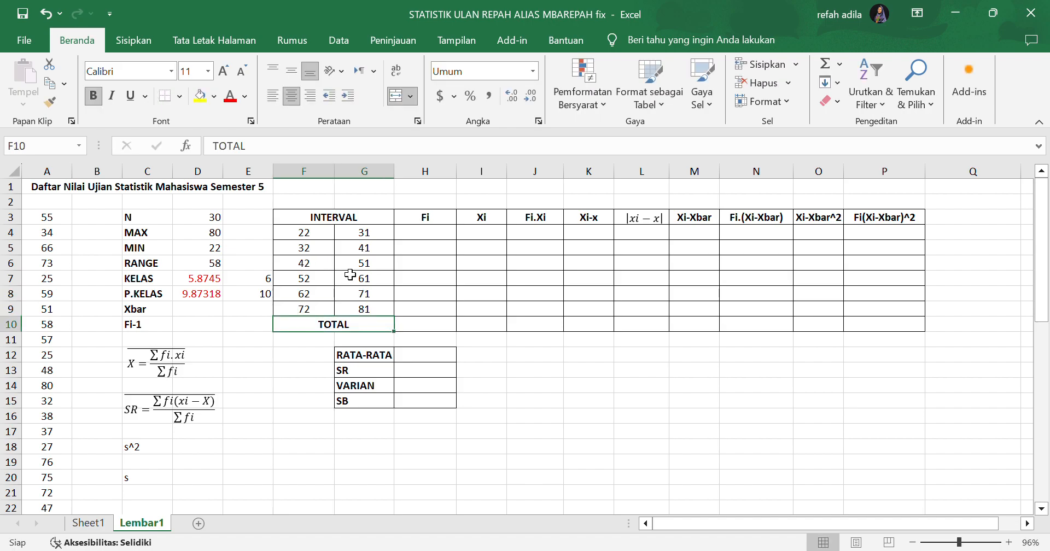
Replace the last interval's upper limit in G9 with the maximum score, 80.
left_click(365, 309)
type("80")
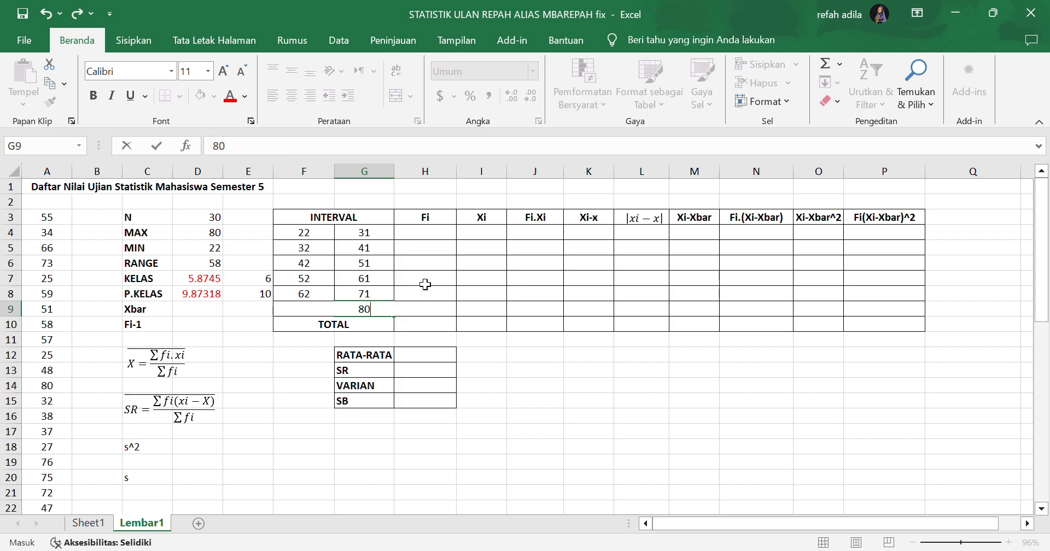
left_click(429, 235)
Fill the Fi column H4:H9 with the array formula =FREQUENCY(A3:A32,G4:G9) to count the scores in each interval.
left_click_drag(430, 235, 420, 318)
type("=")
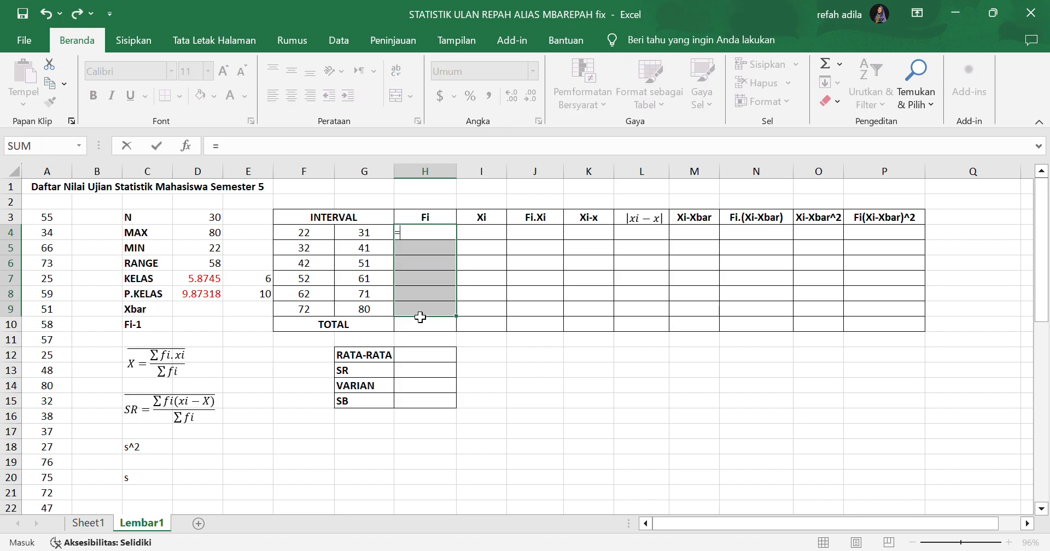
type("FRE")
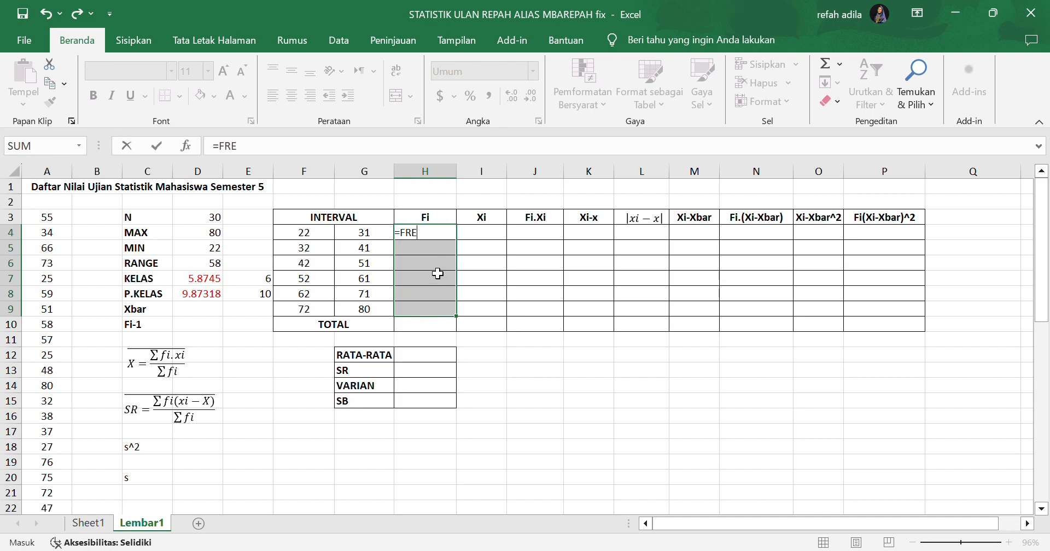
key("Tab")
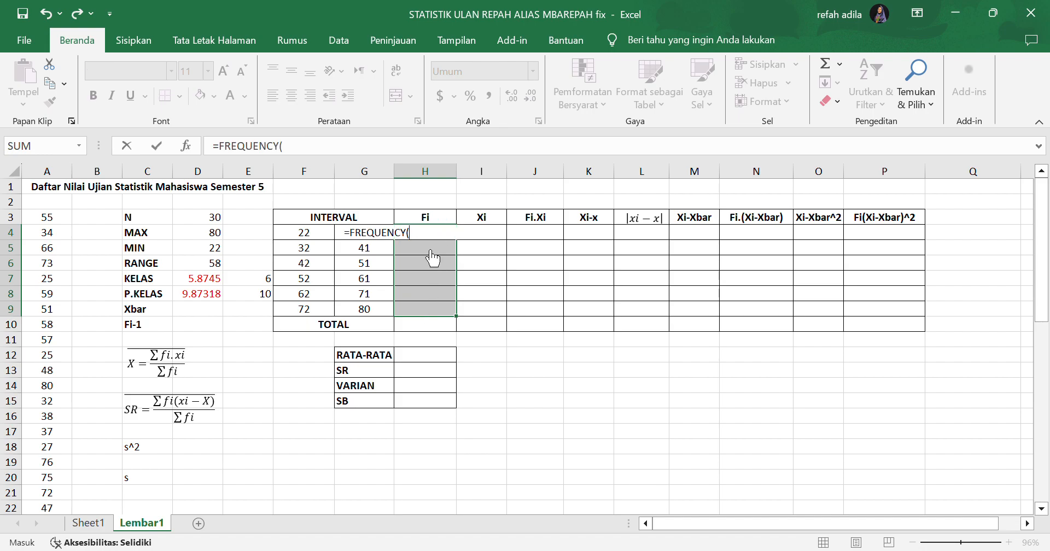
left_click(54, 223)
key("ctrl+shift+Down")
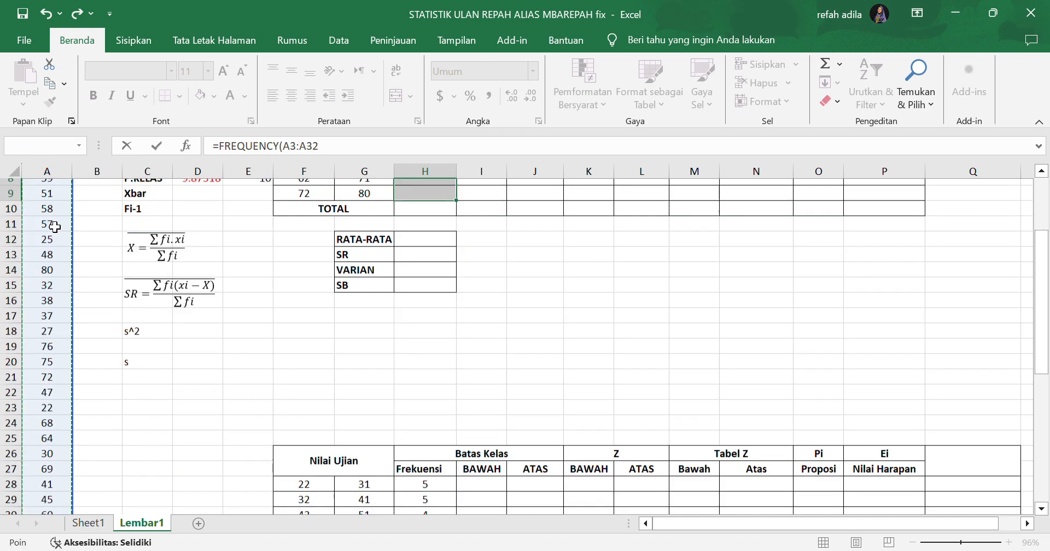
type(",")
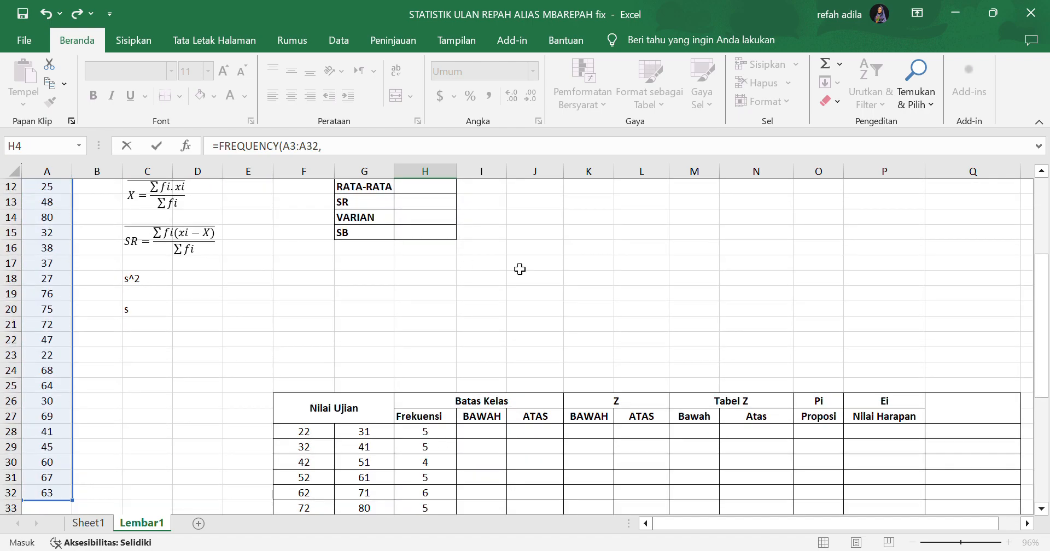
left_click_drag(1040, 317, 1041, 240)
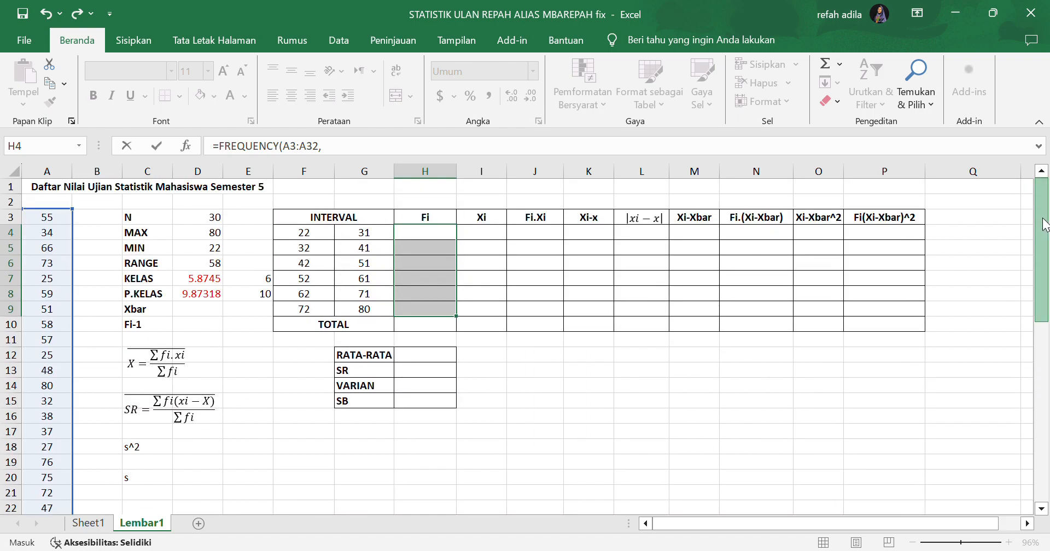
left_click_drag(350, 234, 352, 317)
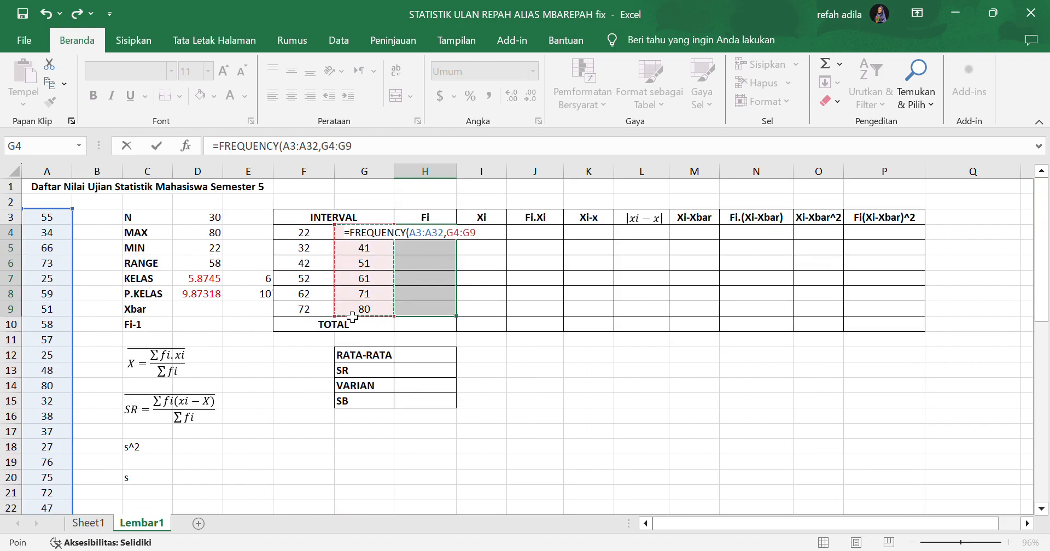
type(")")
key("ctrl+shift+Return")
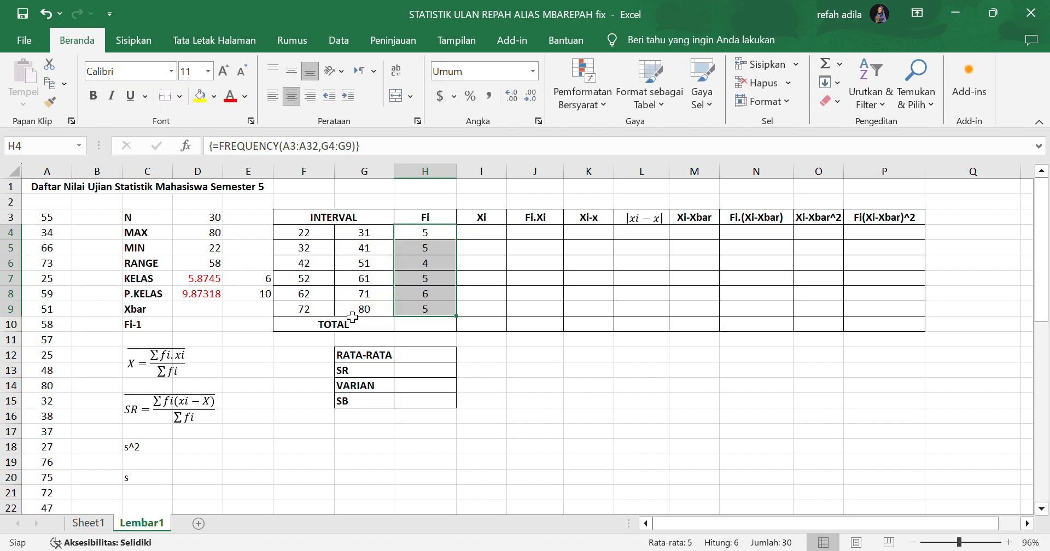
Total the Fi column in H10 with a SUM of H4:H9.
left_click(419, 331)
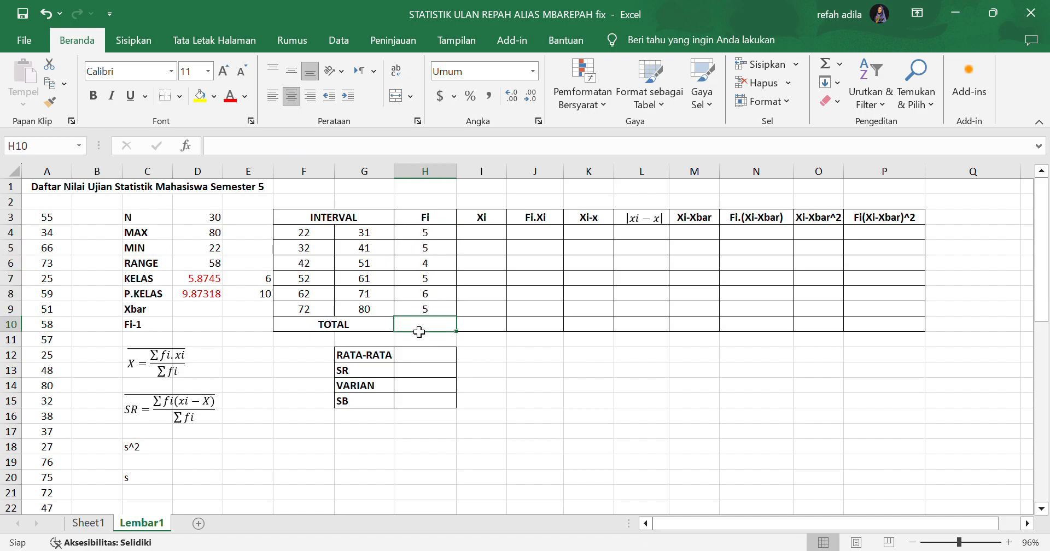
type("SUM")
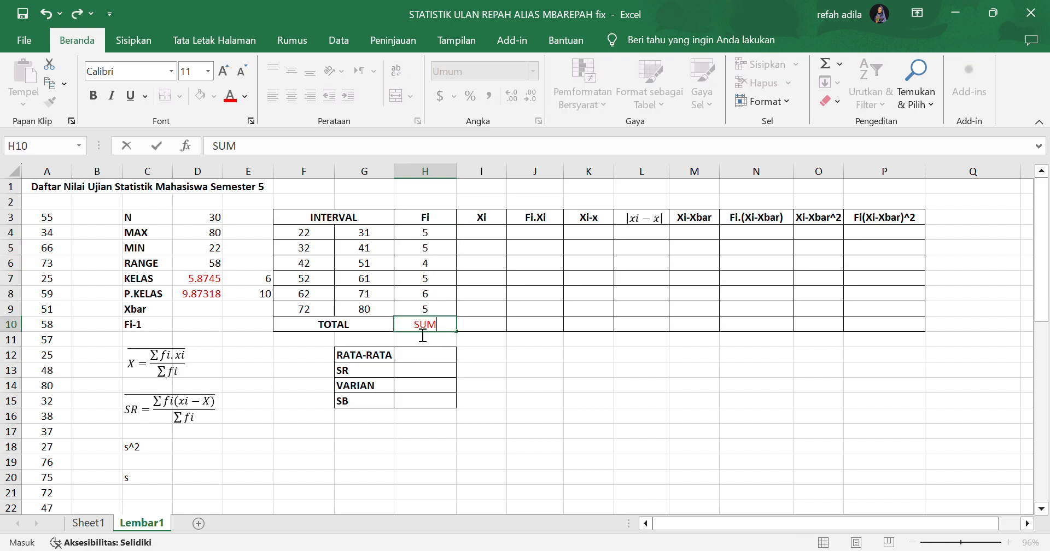
key("BackSpace")
key("BackSpace")
key("BackSpace")
type("=SU")
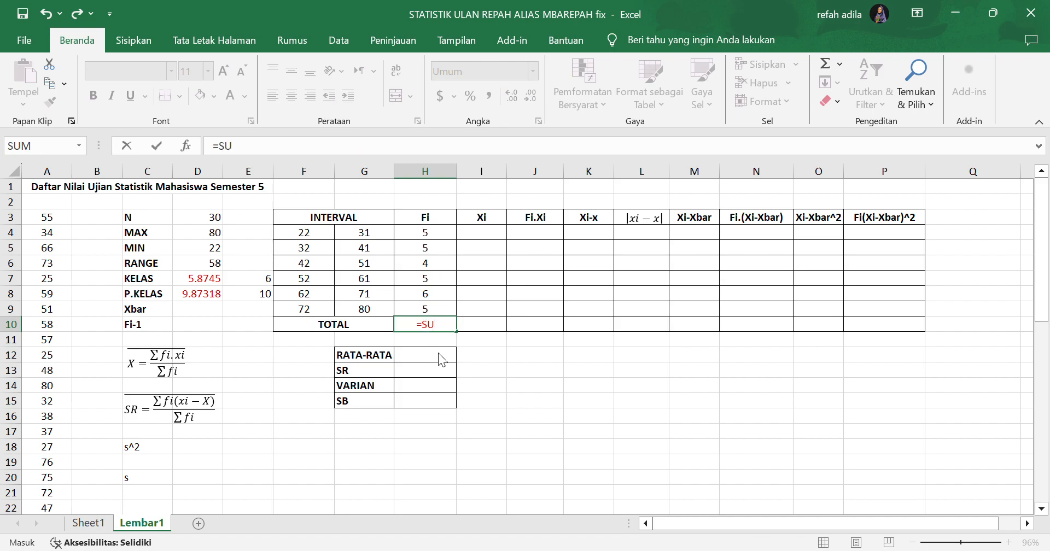
type("M(")
left_click_drag(424, 234, 423, 308)
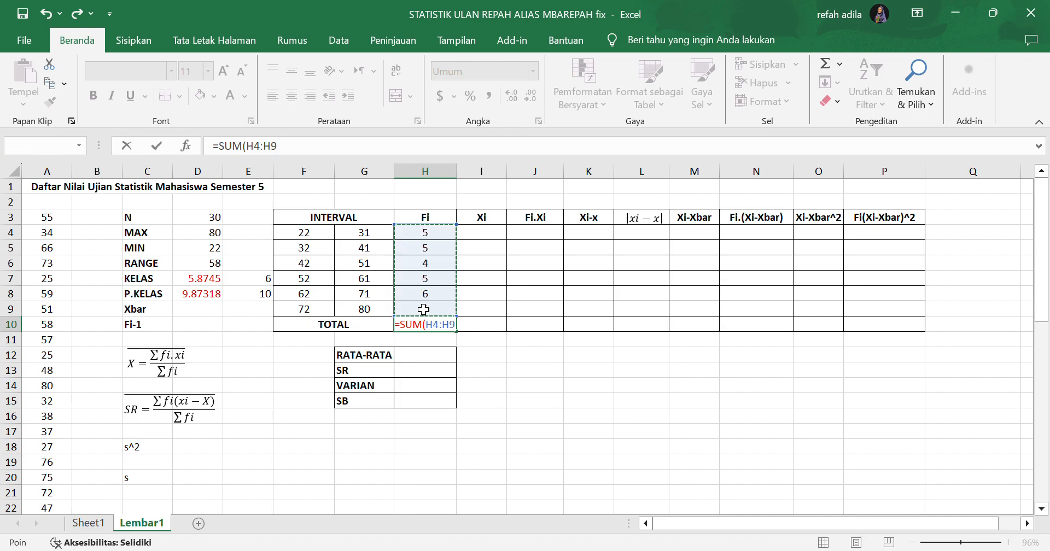
key("Return")
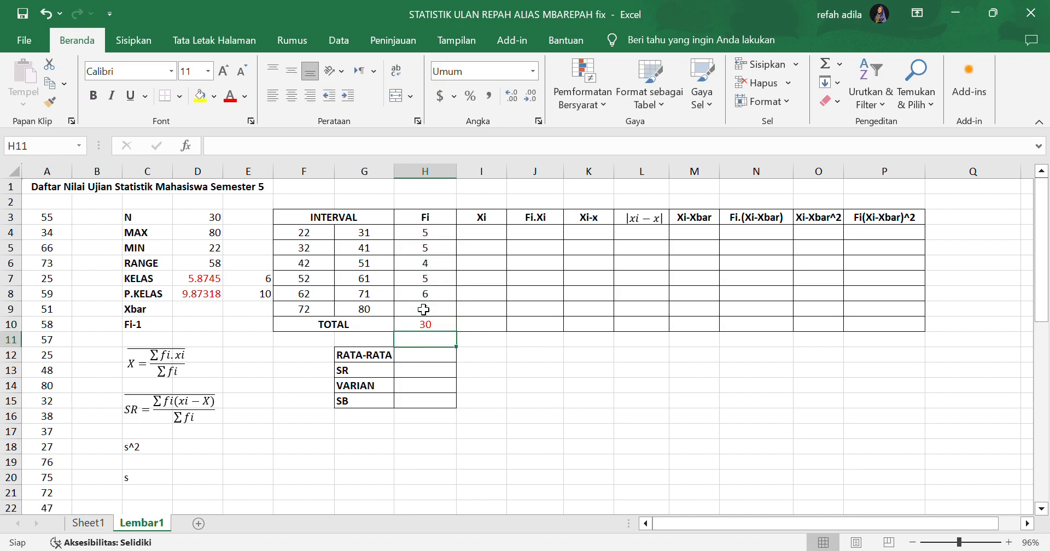
Calculate the class midpoints Xi in I4:I9 with the array formula =(G4:G9+F4:F9)/2.
left_click_drag(484, 234, 481, 309)
type("=")
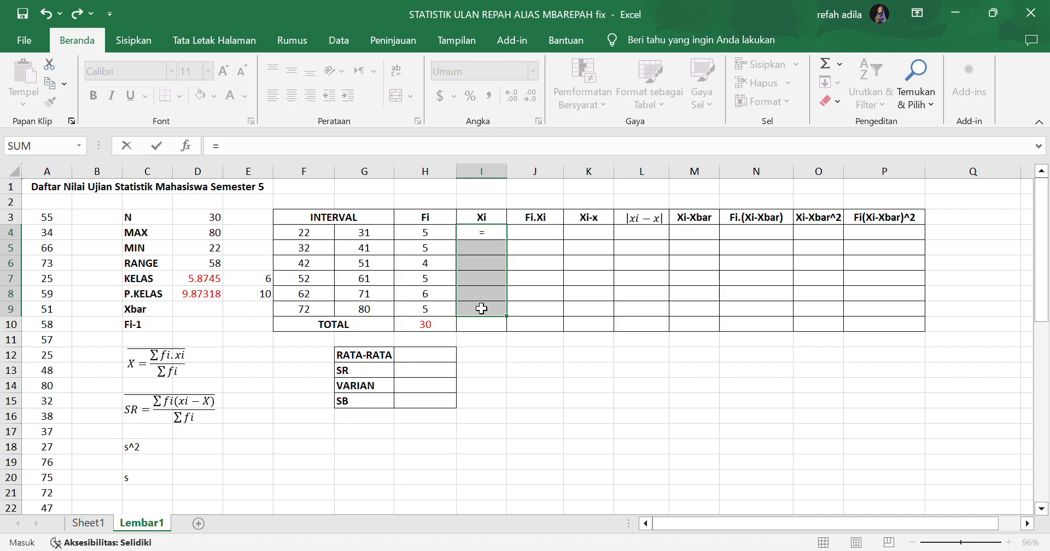
type("(")
left_click(351, 239)
left_click_drag(350, 239, 352, 310)
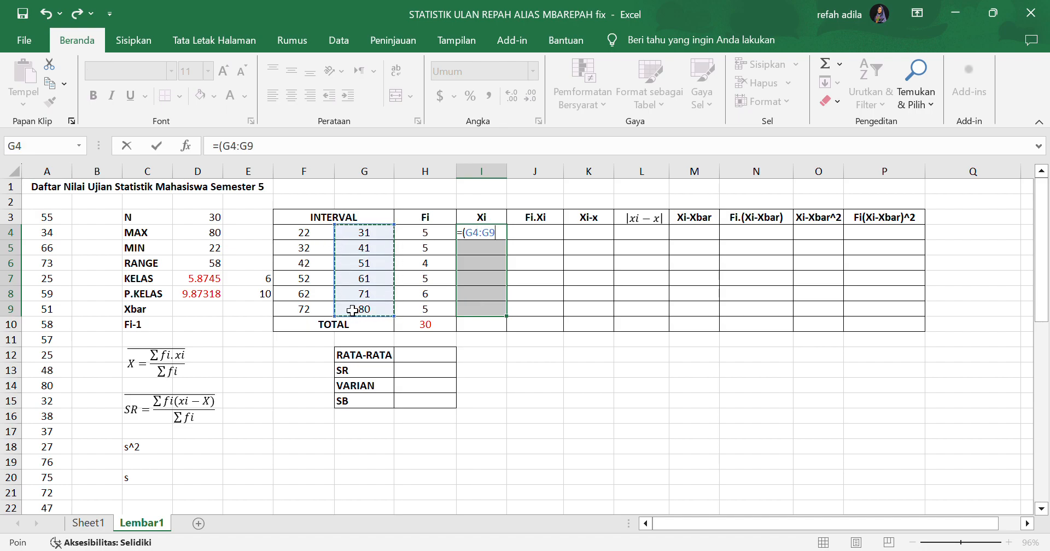
type("+")
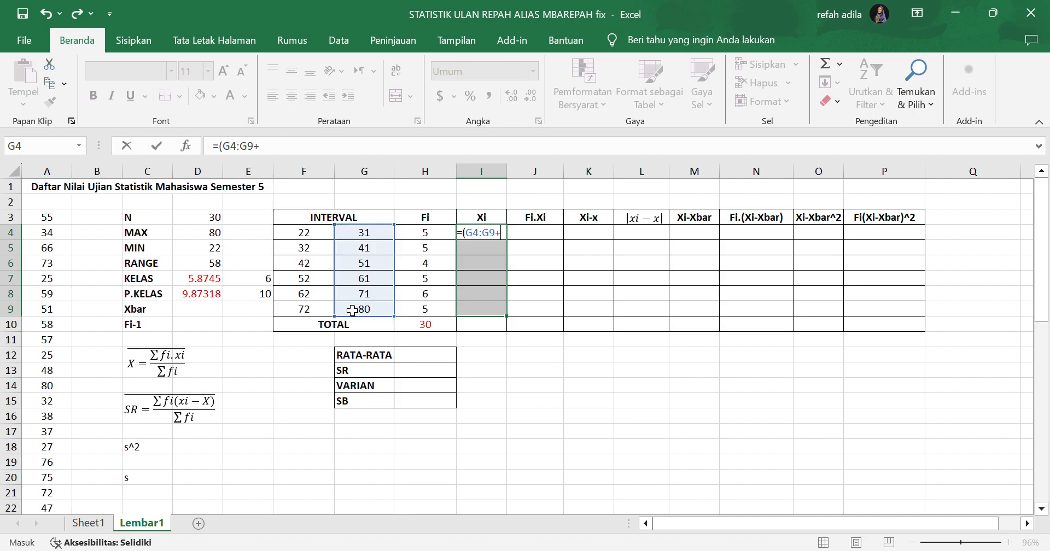
left_click_drag(298, 236, 301, 309)
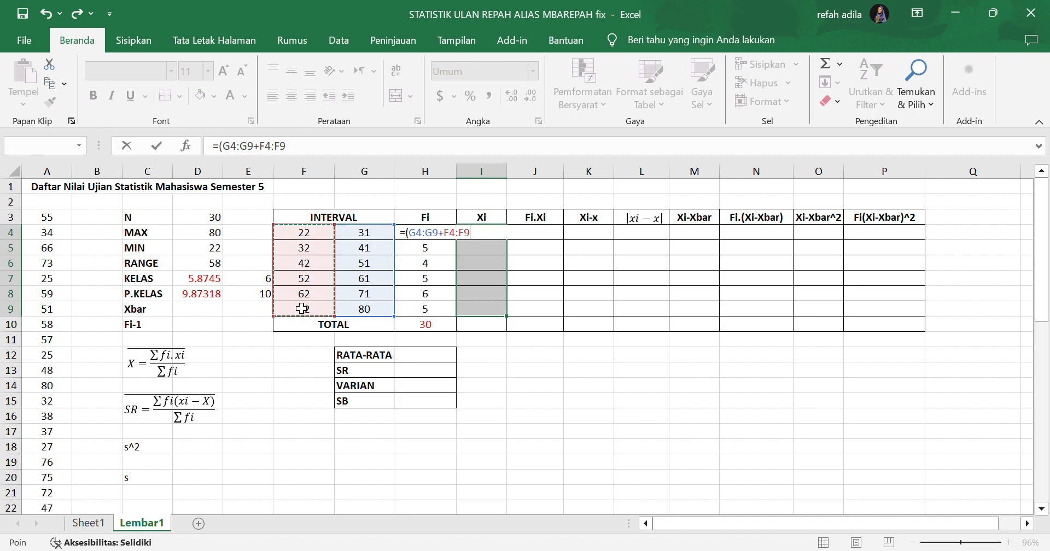
type(")/2")
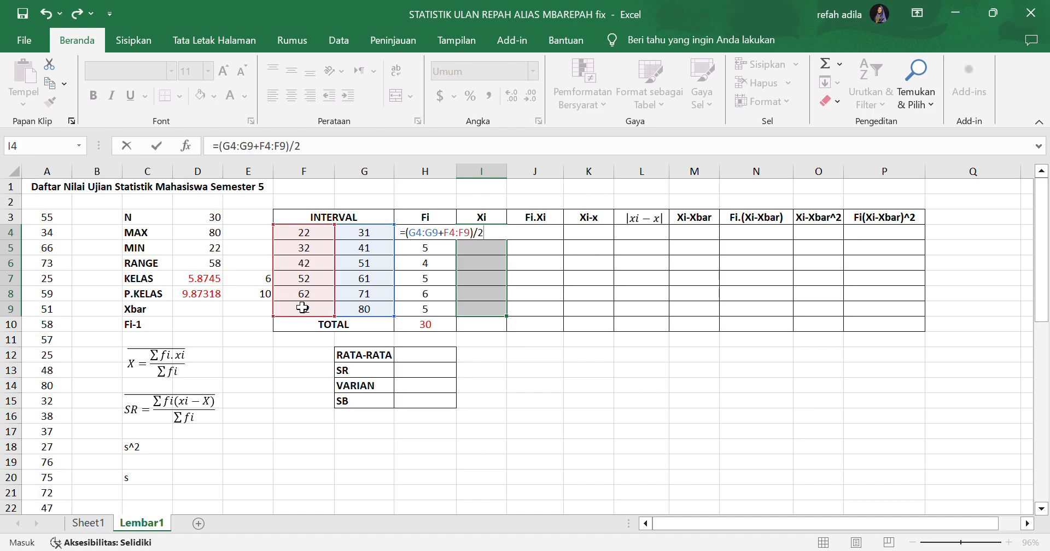
key("ctrl+shift+Return")
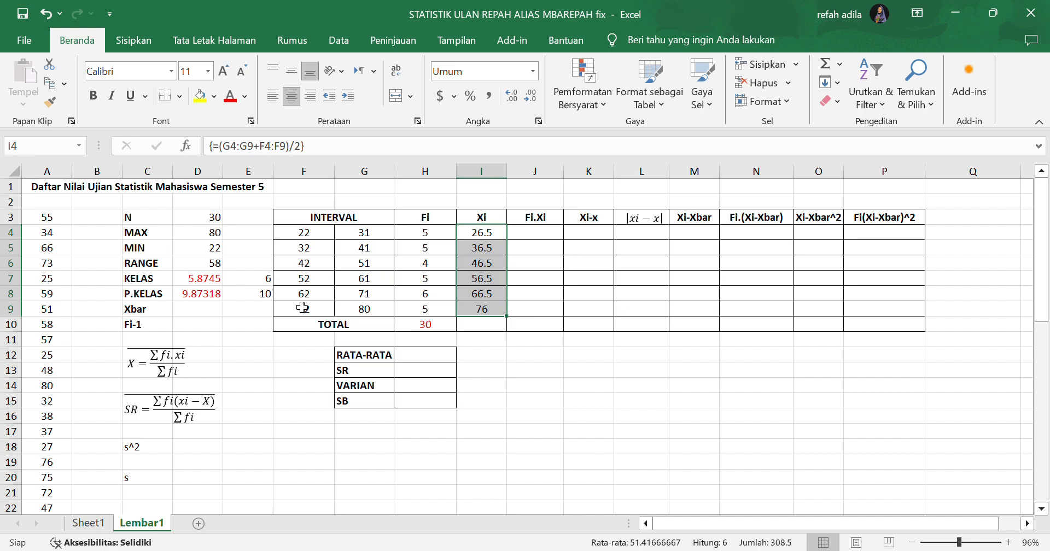
Total the Xi column in I10 with a SUM of the midpoints in I4:I9.
left_click(477, 327)
type("=SUM(")
left_click_drag(487, 310, 534, 308)
key("Return")
Calculate the Fi.Xi products in J4:J9 with the array formula =H4:H9*I4:I9.
type("=")
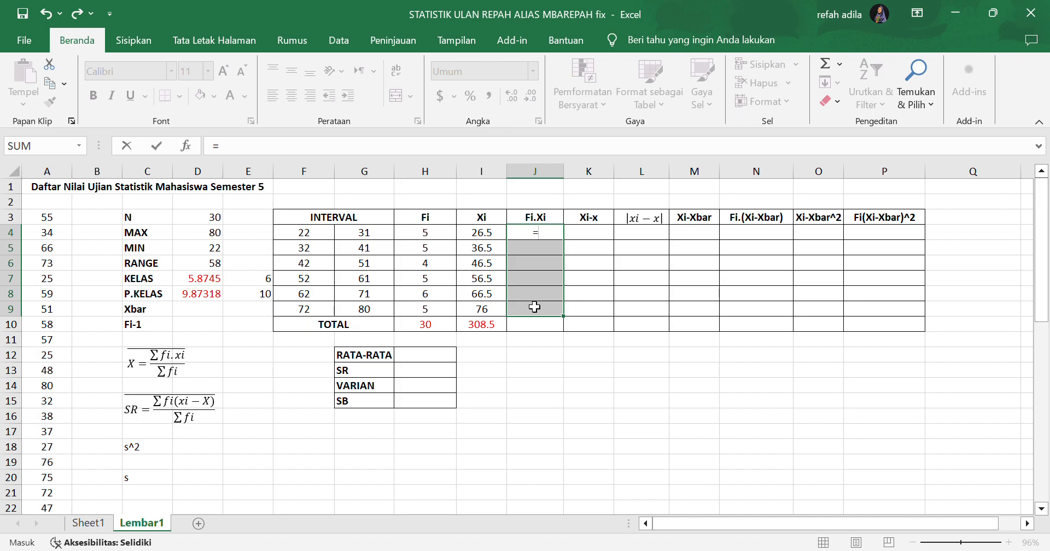
left_click_drag(437, 235, 431, 315)
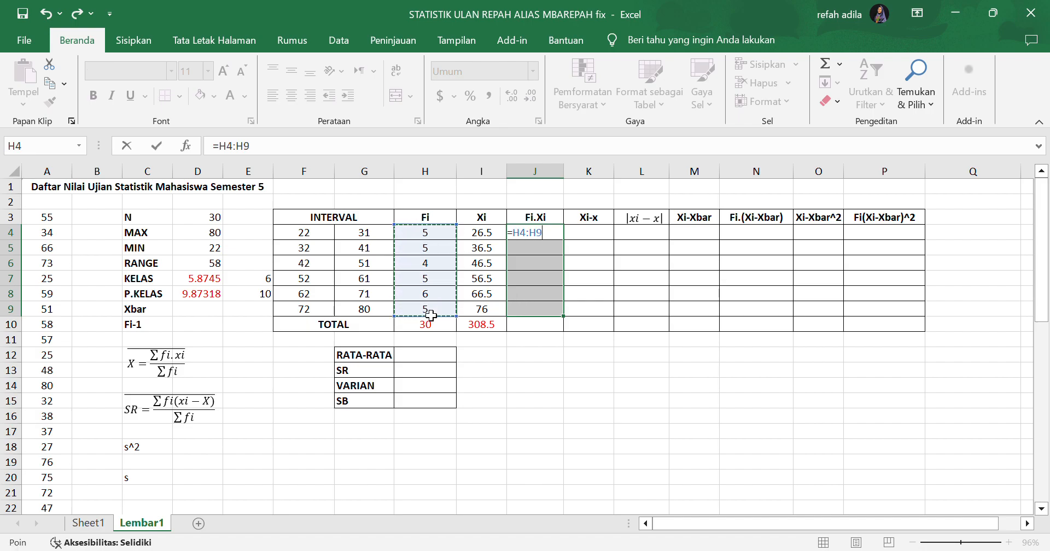
type("*")
left_click(502, 235)
left_click_drag(501, 235, 497, 317)
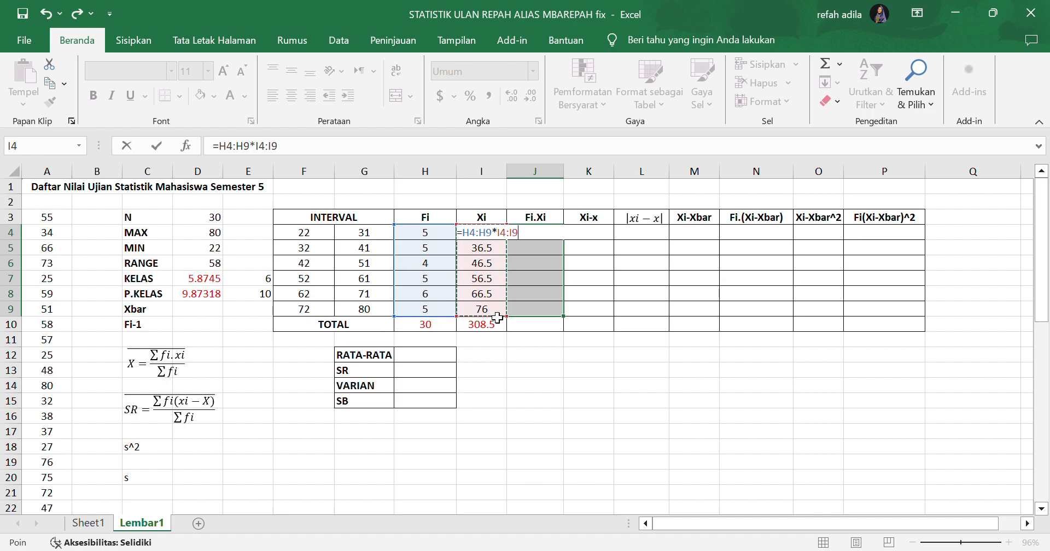
key("ctrl+shift+Return")
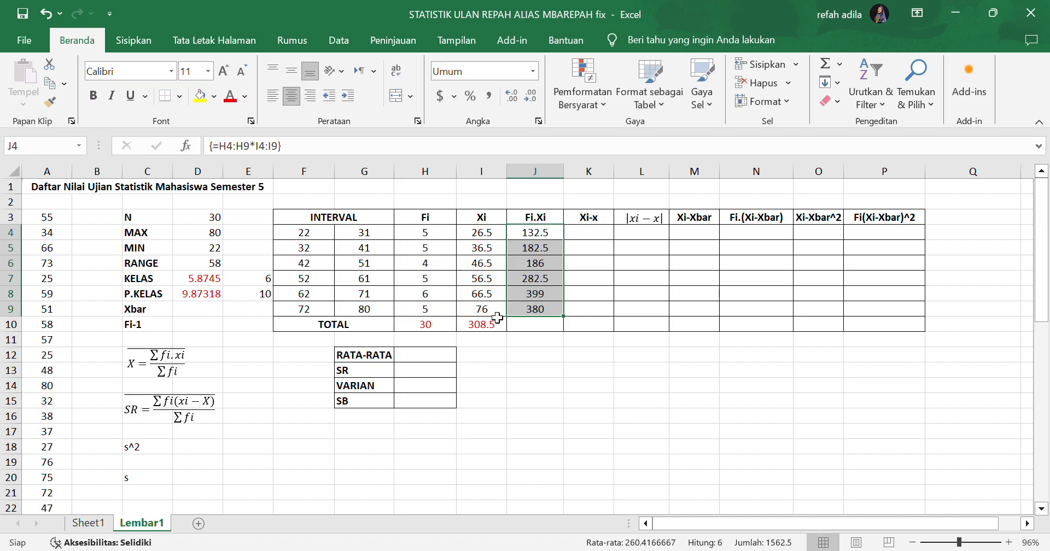
Total the Fi.Xi column in J10 with a SUM of J4:J9.
left_click(551, 328)
type("=SUM")
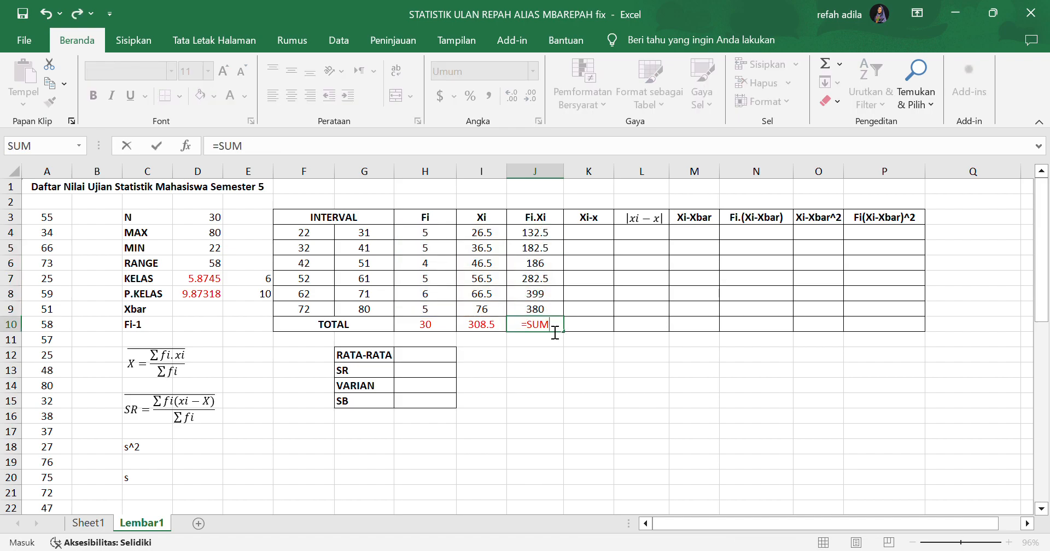
type("(")
left_click(551, 316)
left_click_drag(551, 315, 533, 236)
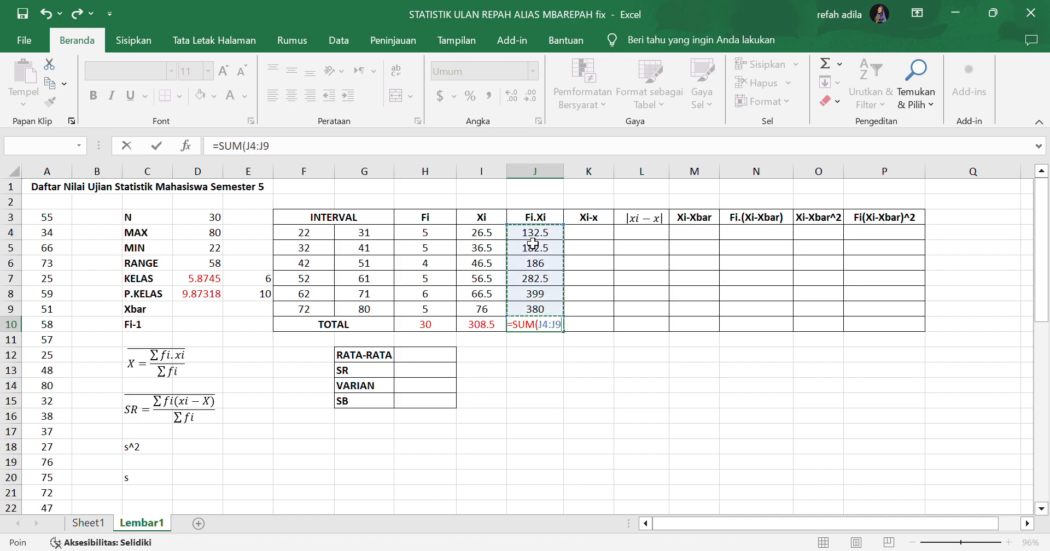
key("Return")
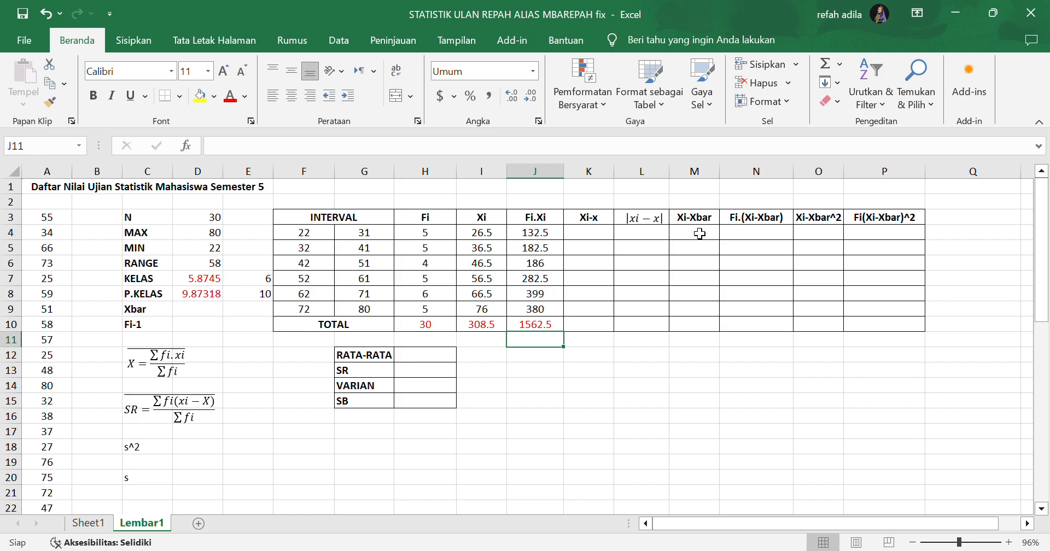
Calculate Xbar in D9 by dividing the Fi.Xi total by the Fi total with =J10/H10.
left_click(700, 234)
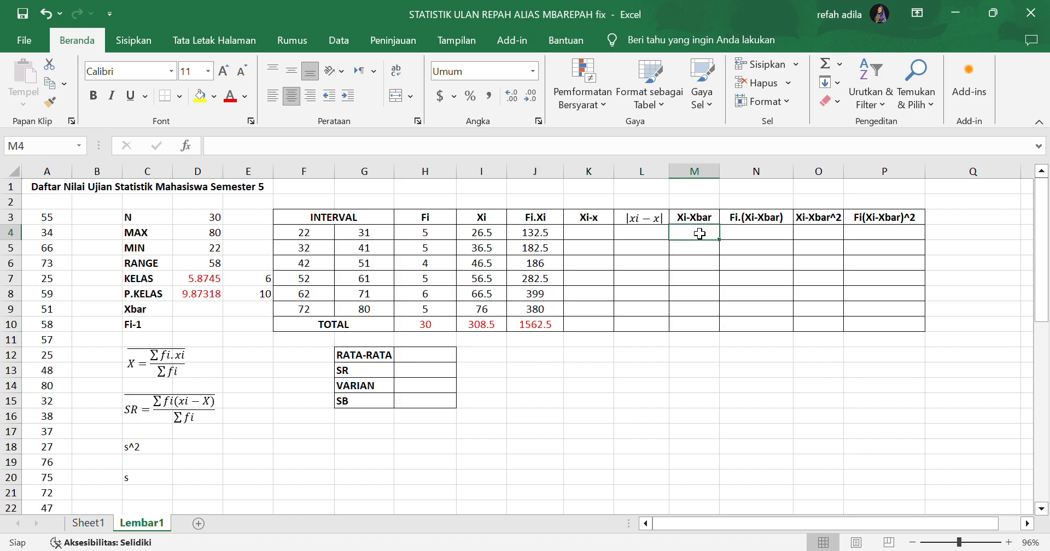
left_click(189, 311)
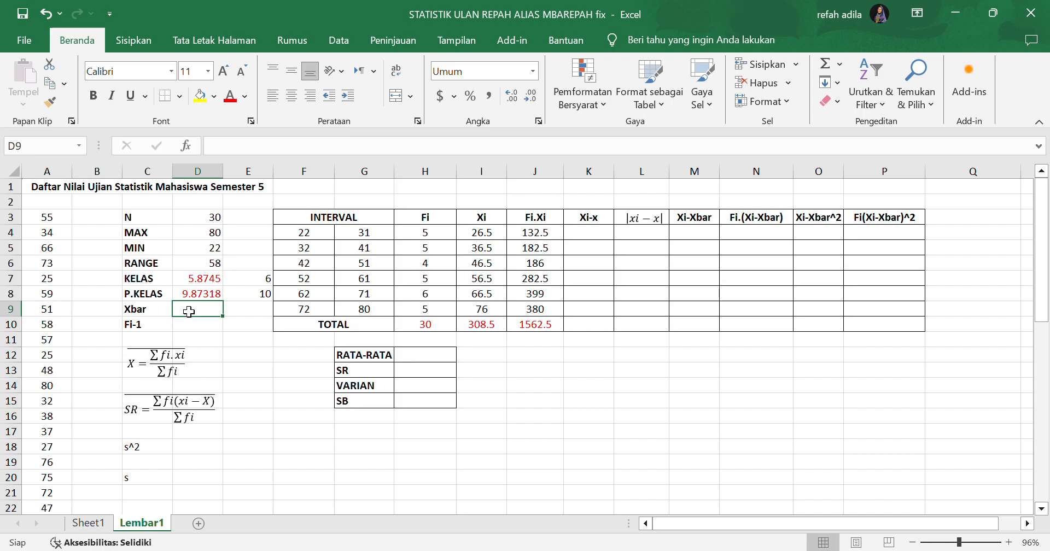
type("=")
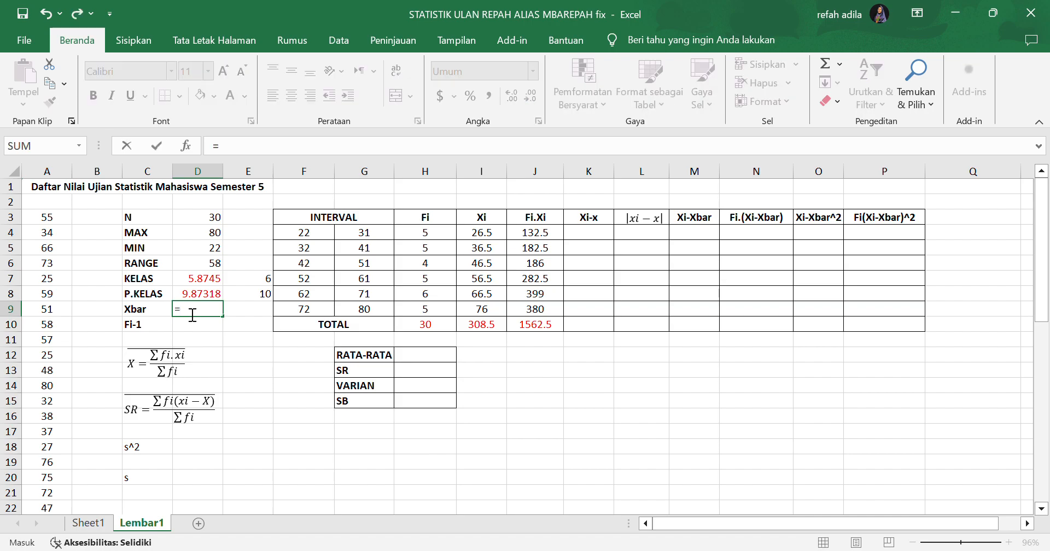
left_click(537, 327)
type("/")
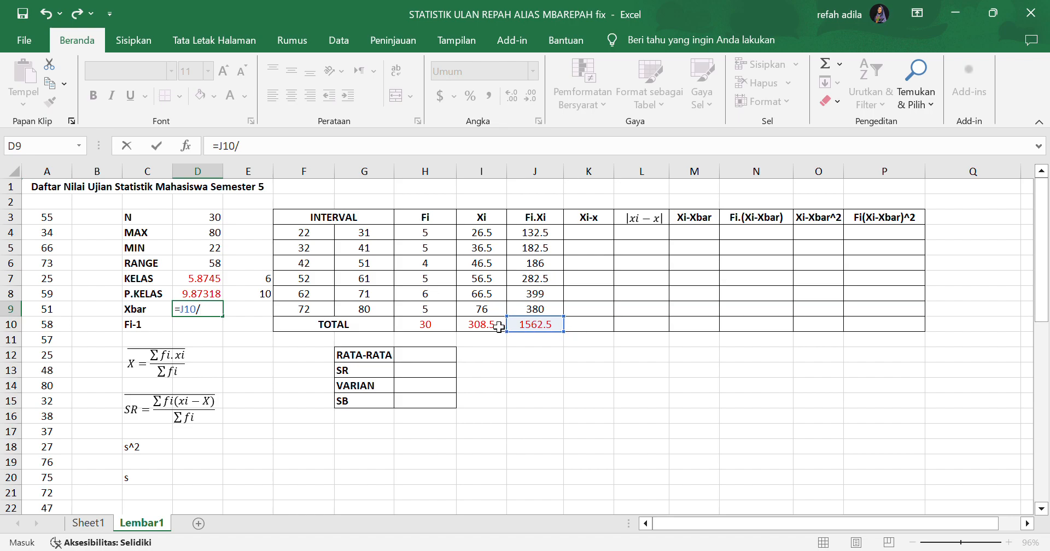
left_click(421, 328)
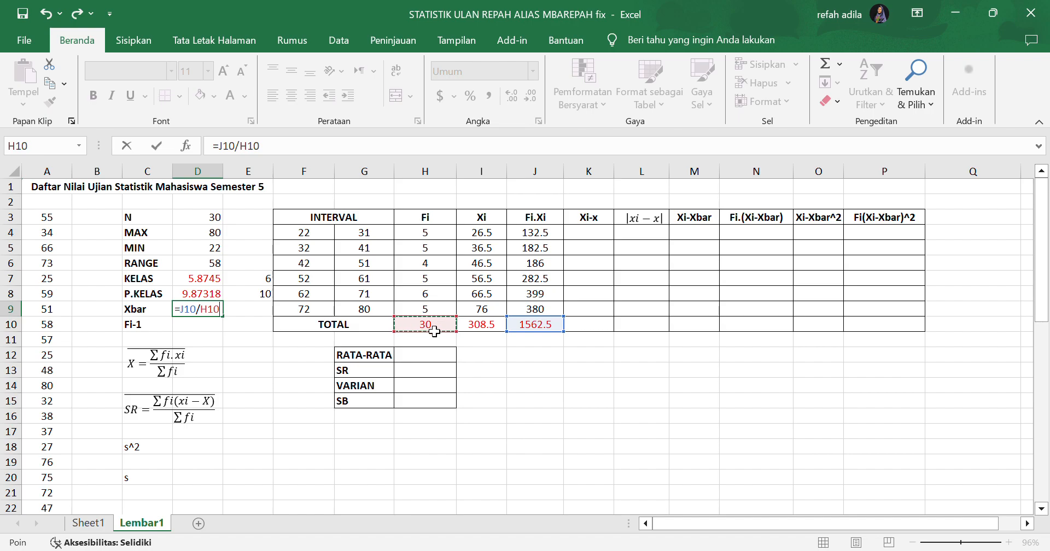
key("Return")
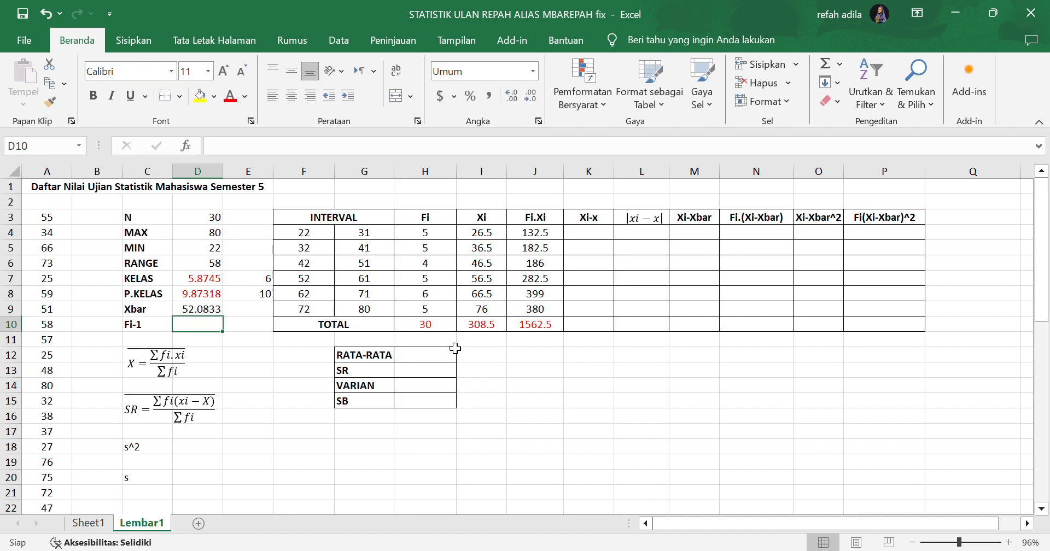
Calculate the Fi-1 value in D10 with the formula =H10-1.
type("=")
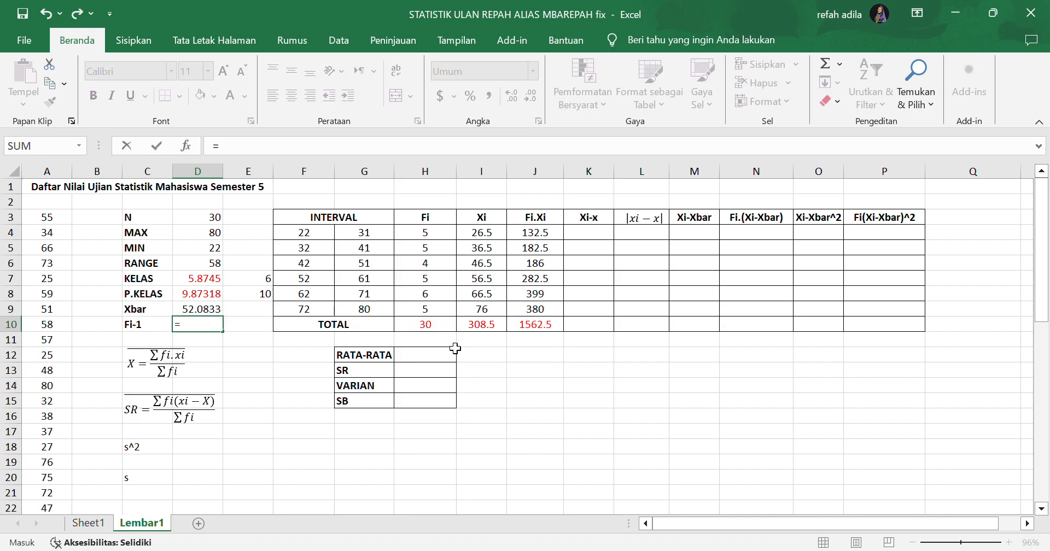
left_click(433, 328)
type("-1")
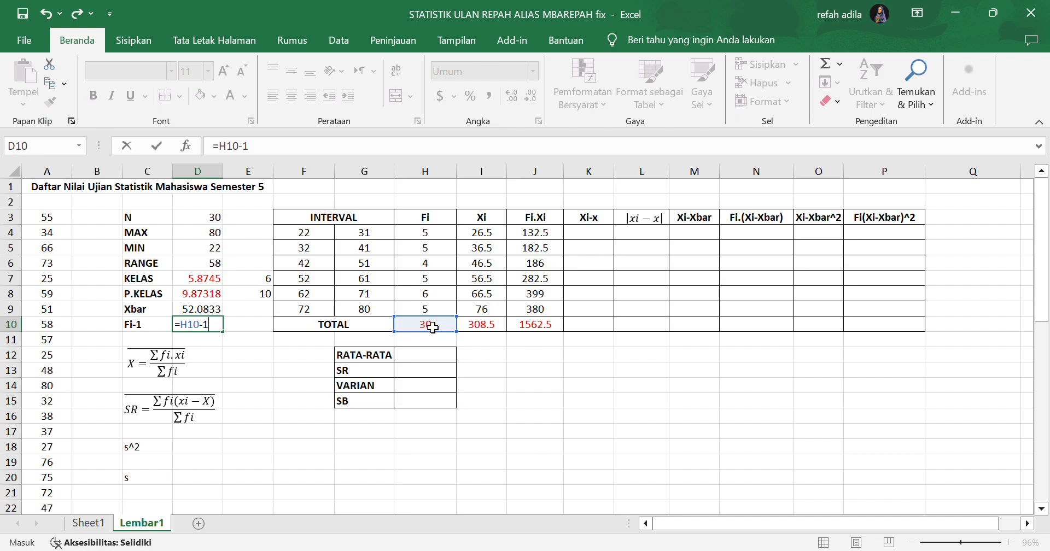
key("Return")
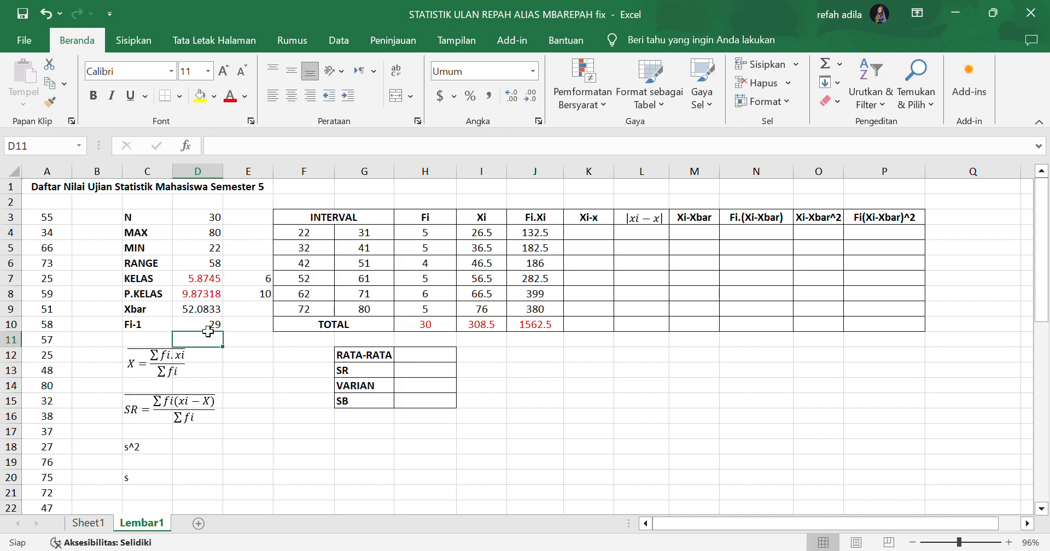
Fill the Xi-Xbar column in M4:M9 with the array formula =ABS(J4:J9-$D$9).
left_click_drag(682, 237, 685, 309)
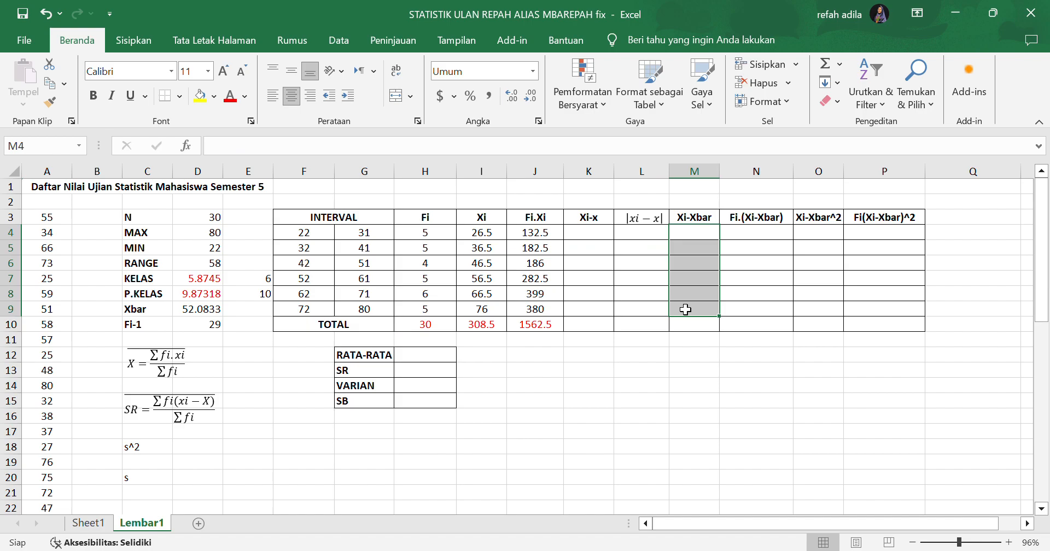
type("=")
mouse_move(492, 236)
left_mouse_down()
mouse_move(481, 304)
mouse_move(484, 233)
left_mouse_up()
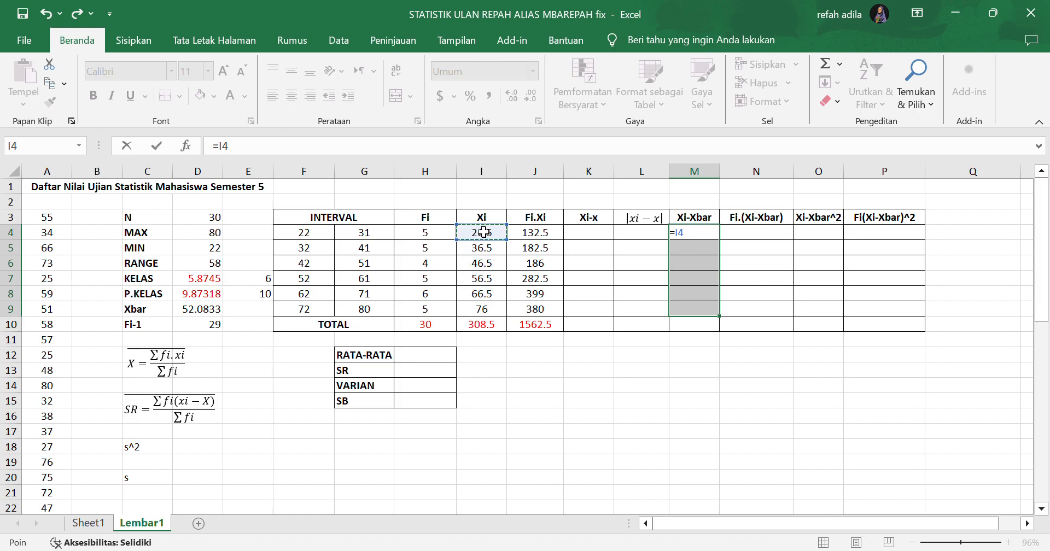
key("BackSpace")
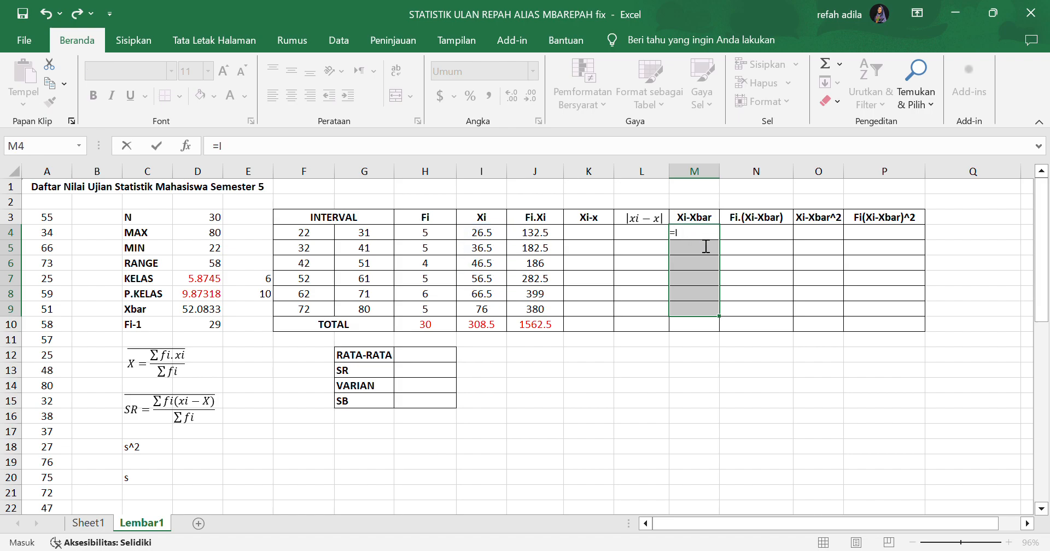
type("ABA")
key("BackSpace")
left_click_drag(549, 236, 549, 310)
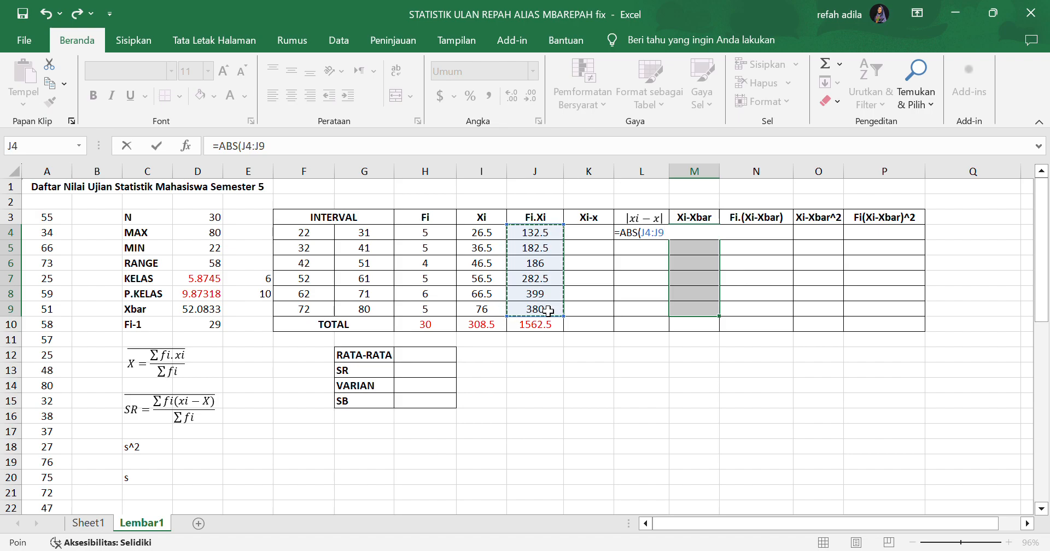
type("-")
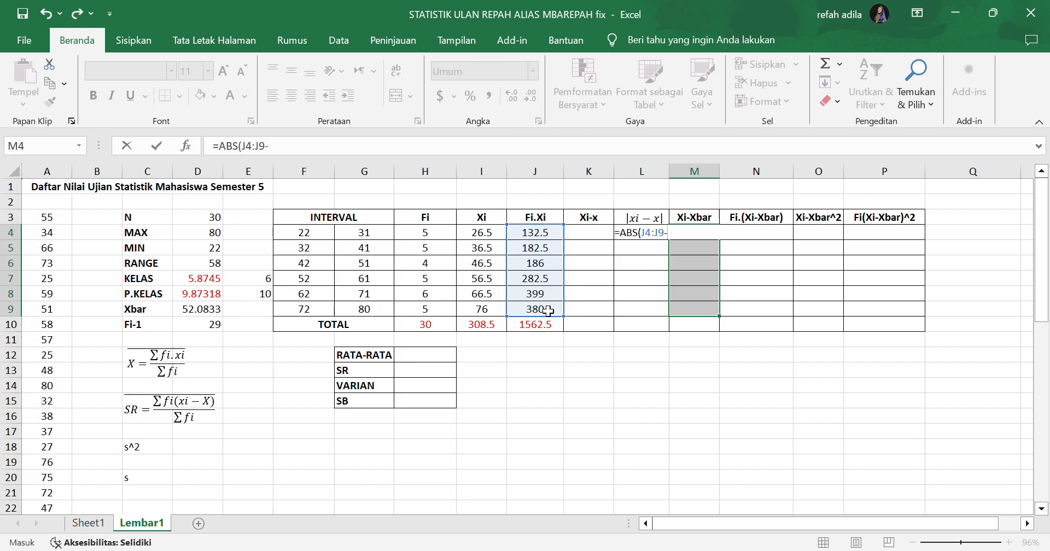
left_click(222, 309)
left_click(278, 157)
type("$D")
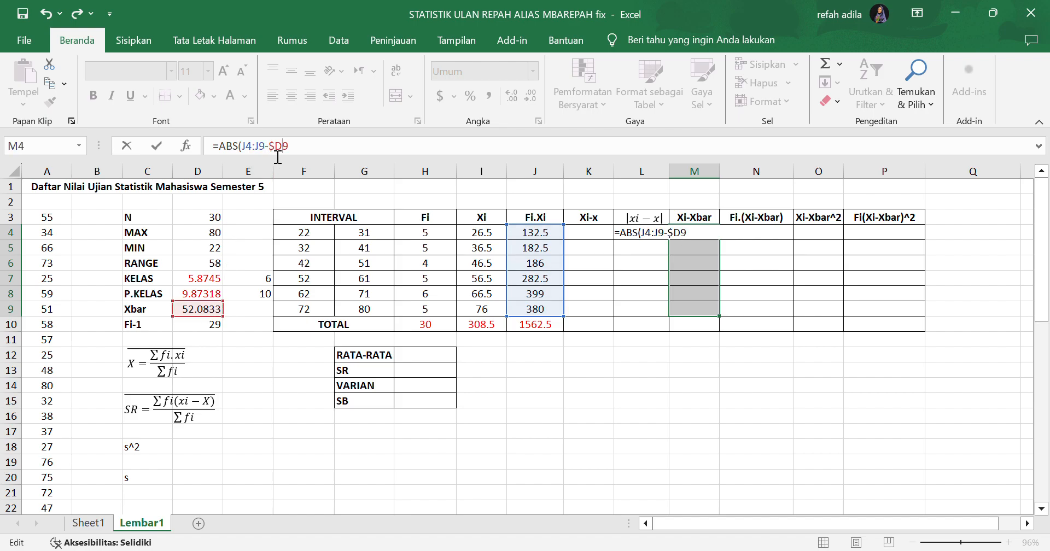
type("$9")
key("ctrl+shift+Return")
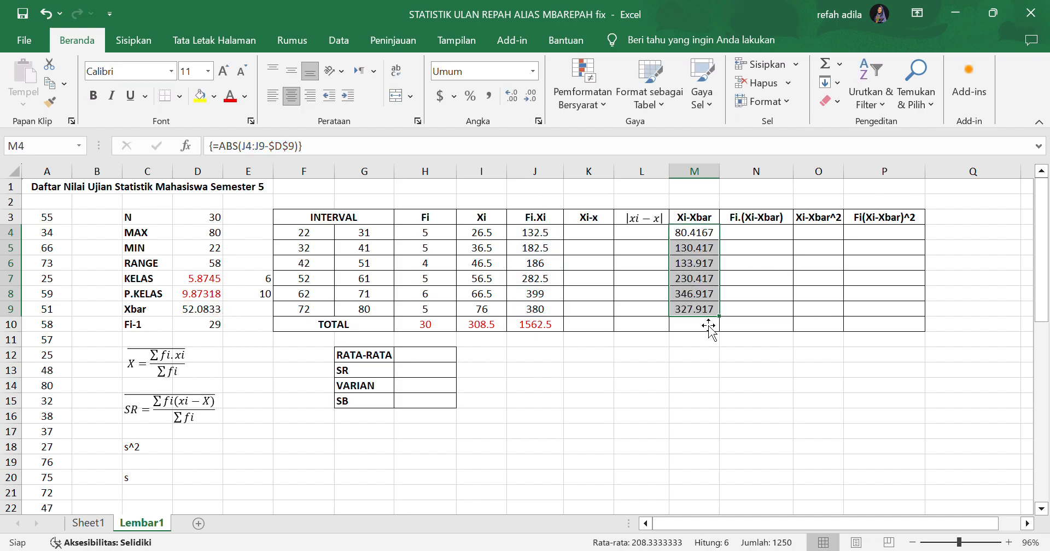
Total the Xi-Xbar column in M10 with the array formula =SUM(M4:M9).
left_click(691, 328)
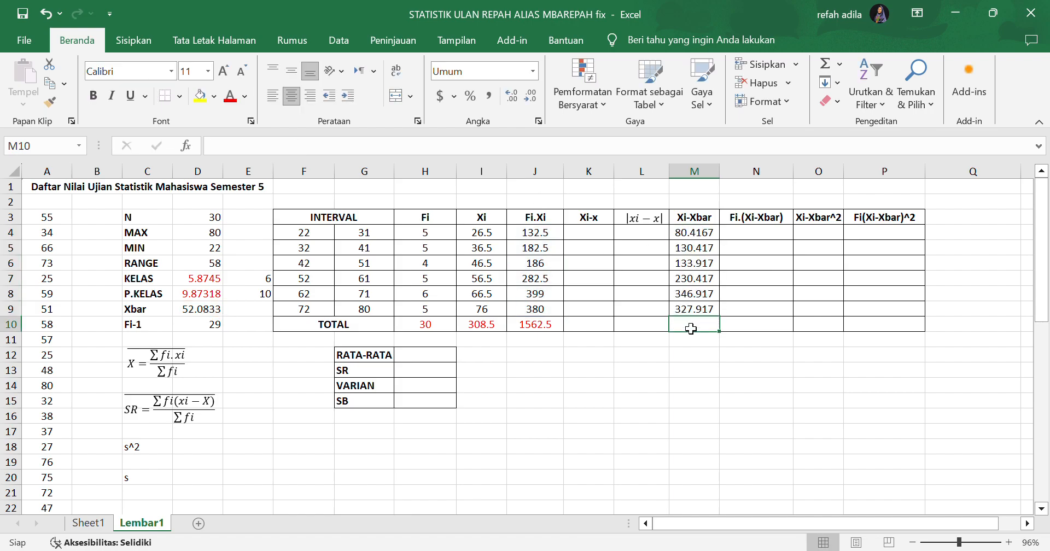
type("=SUM(")
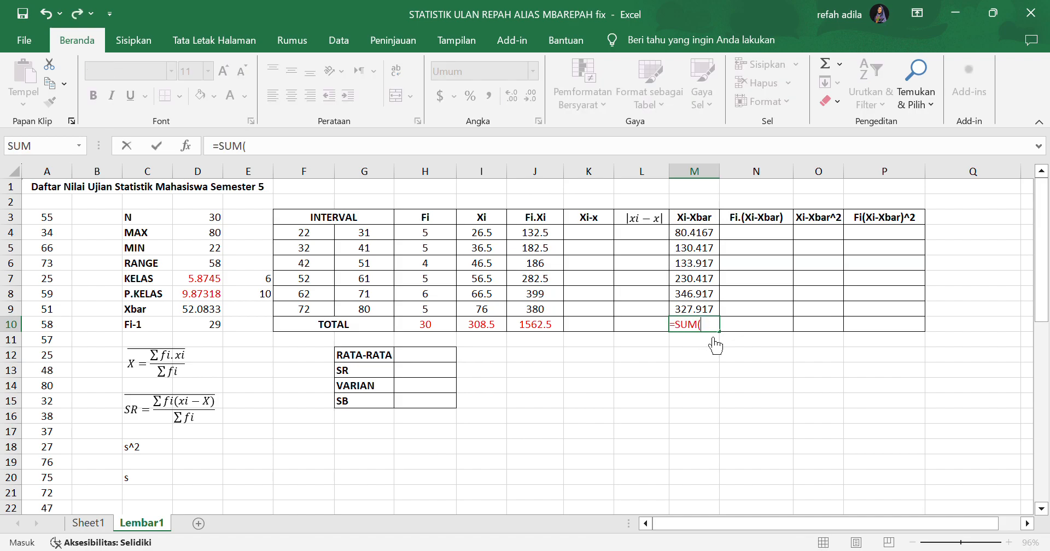
left_click_drag(707, 307, 695, 241)
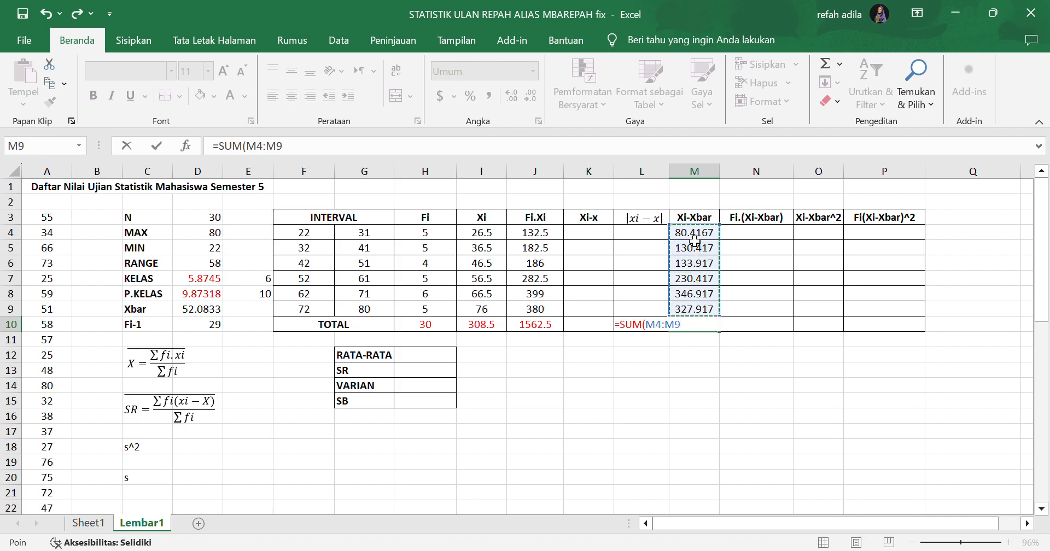
key("ctrl+shift+Return")
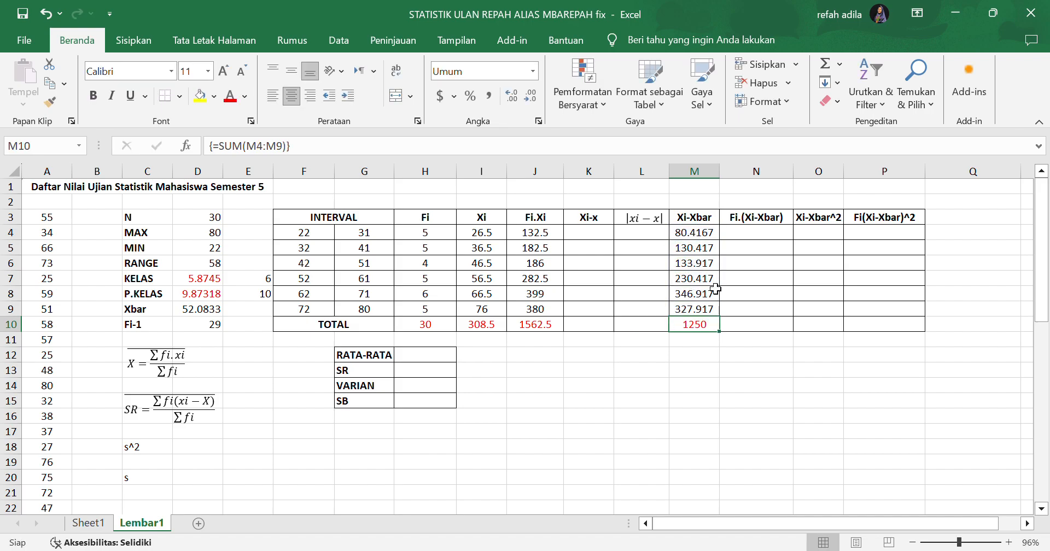
Calculate the Fi.(Xi-Xbar) products in N4:N9 with the array formula =H4:H9*M4:M9.
left_click_drag(751, 241, 751, 310)
type("=")
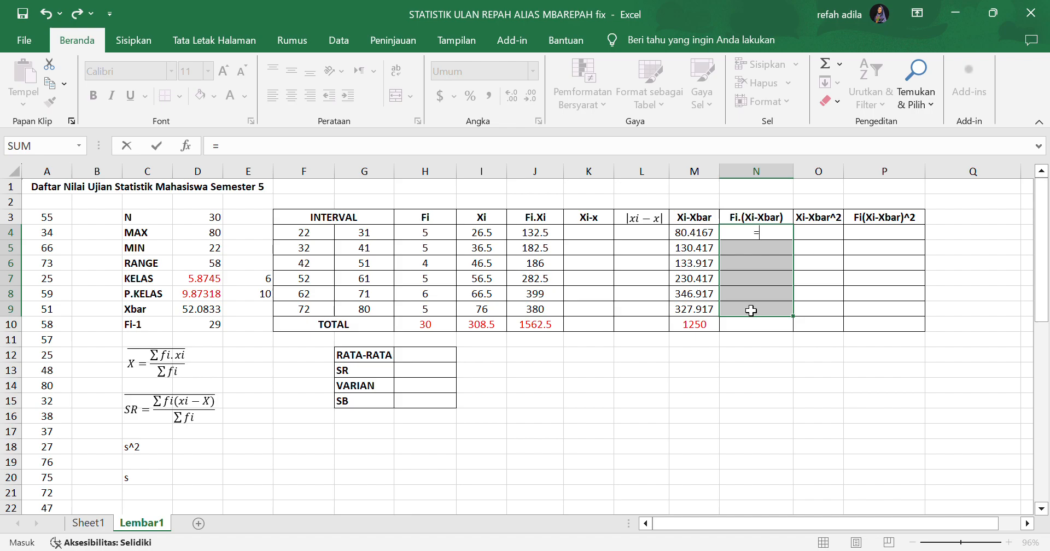
left_click_drag(432, 240, 428, 310)
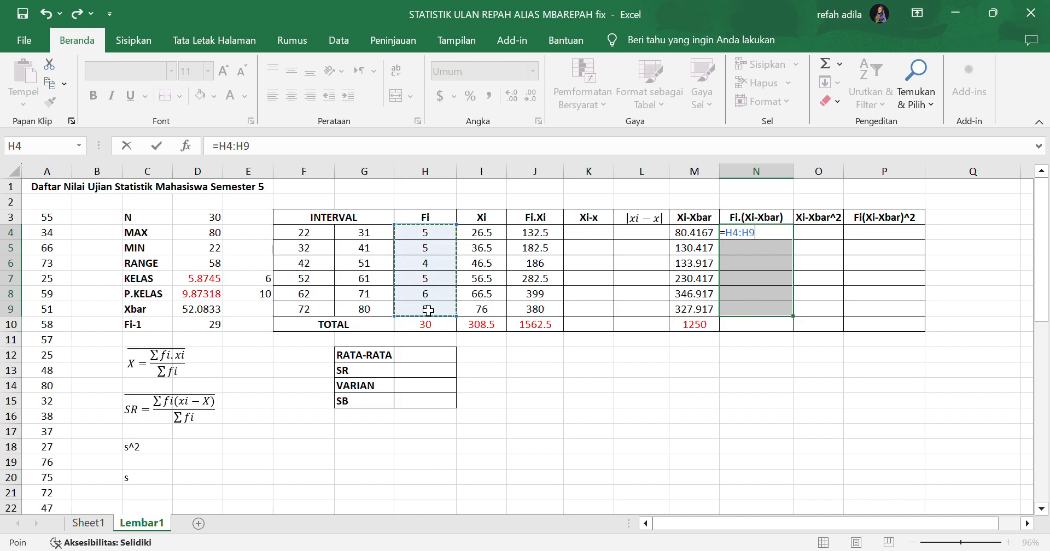
type("*")
left_click(704, 235)
left_click_drag(704, 235, 704, 308)
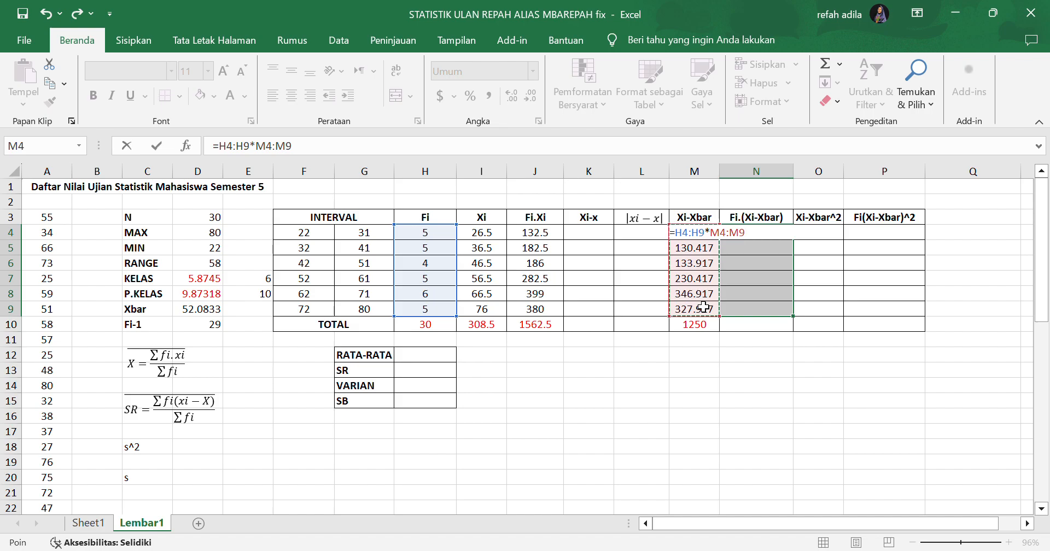
key("ctrl+shift+Return")
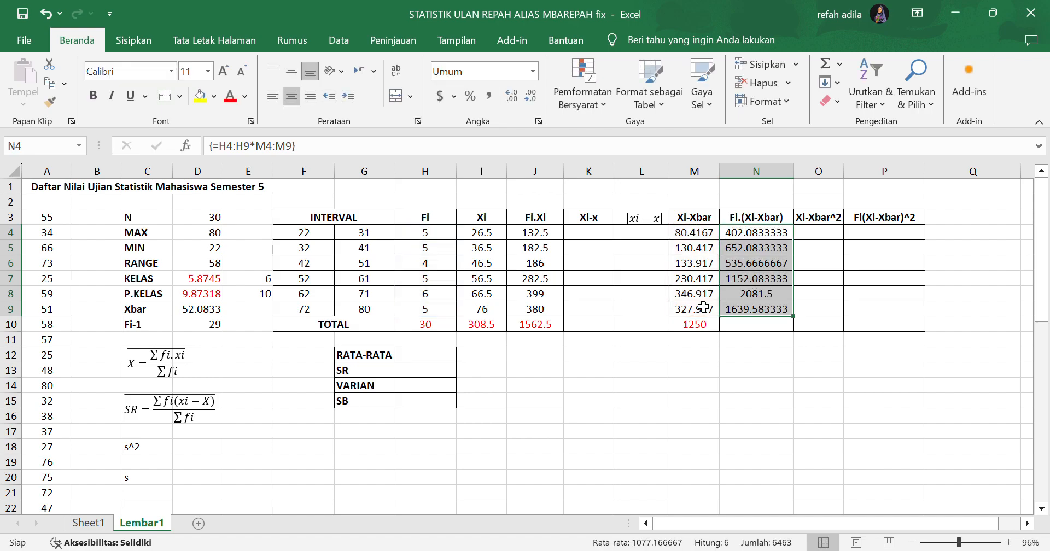
Total the Fi.(Xi-Xbar) column in N10 with a SUM of N4:N9.
left_click(785, 333)
type("=")
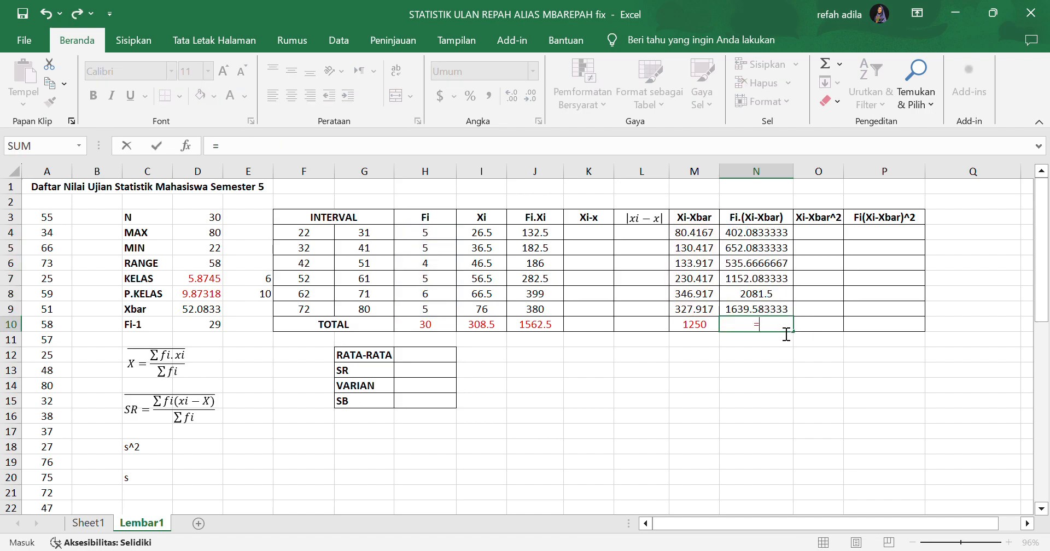
type("SUM(")
left_click_drag(782, 309, 778, 248)
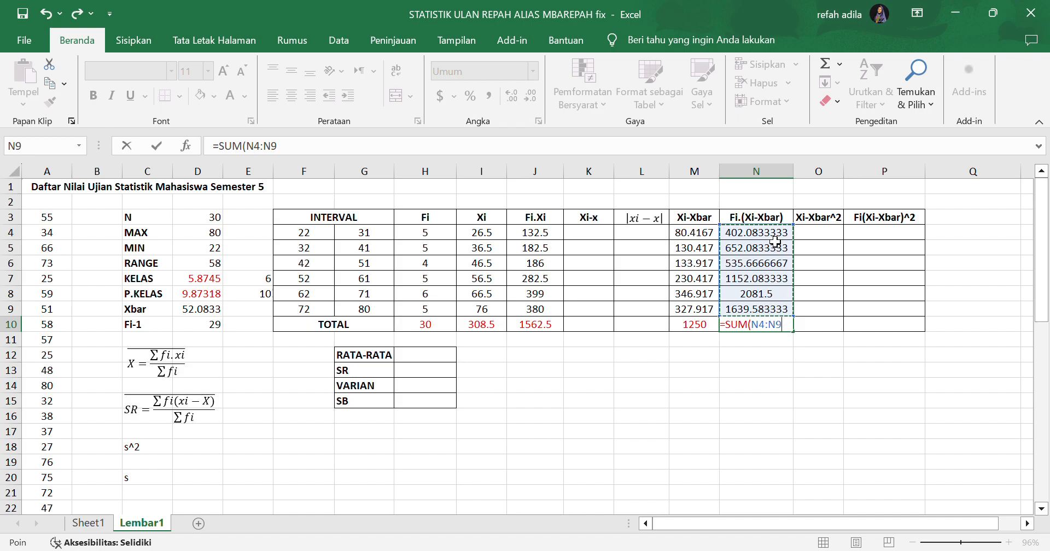
key("Return")
Calculate the Xi-Xbar^2 values in O4:O9 with the array formula =M4:M9^2.
left_click_drag(825, 235, 824, 313)
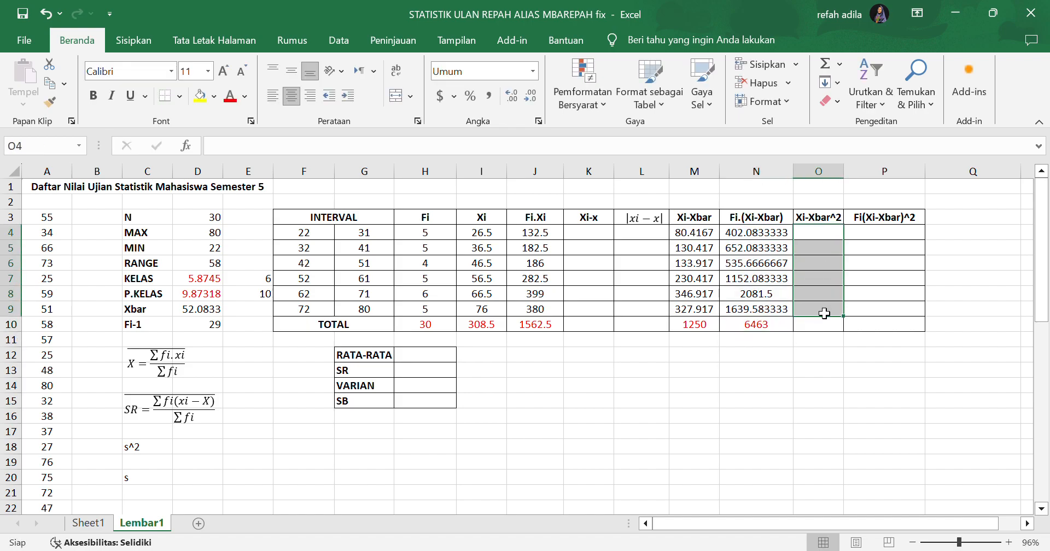
type("=")
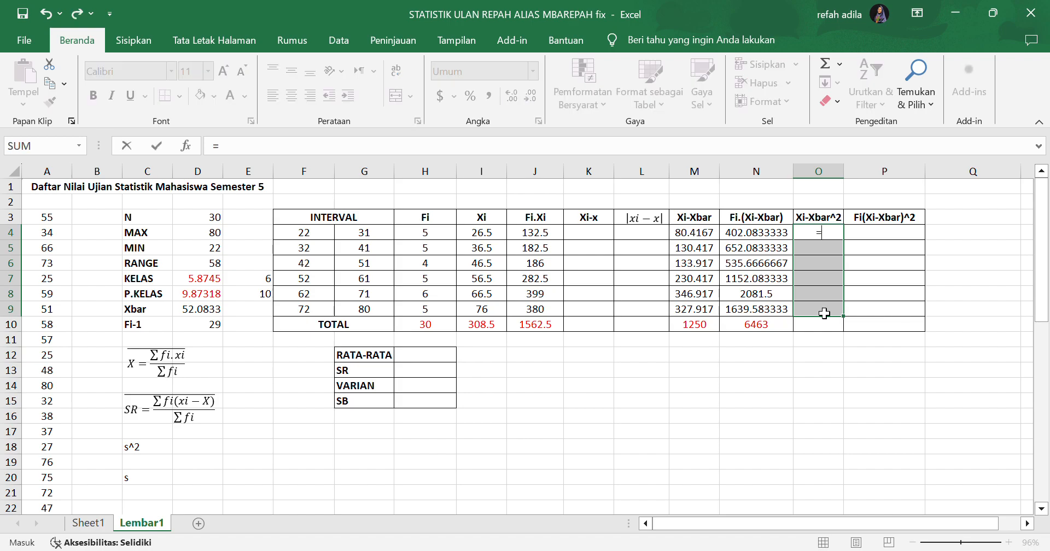
left_click_drag(702, 240, 700, 308)
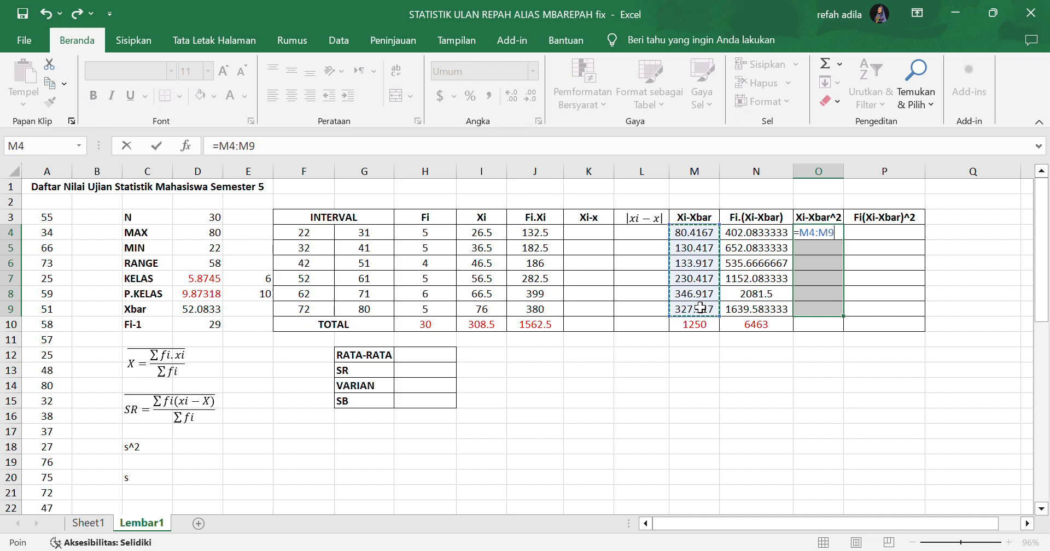
type("^2")
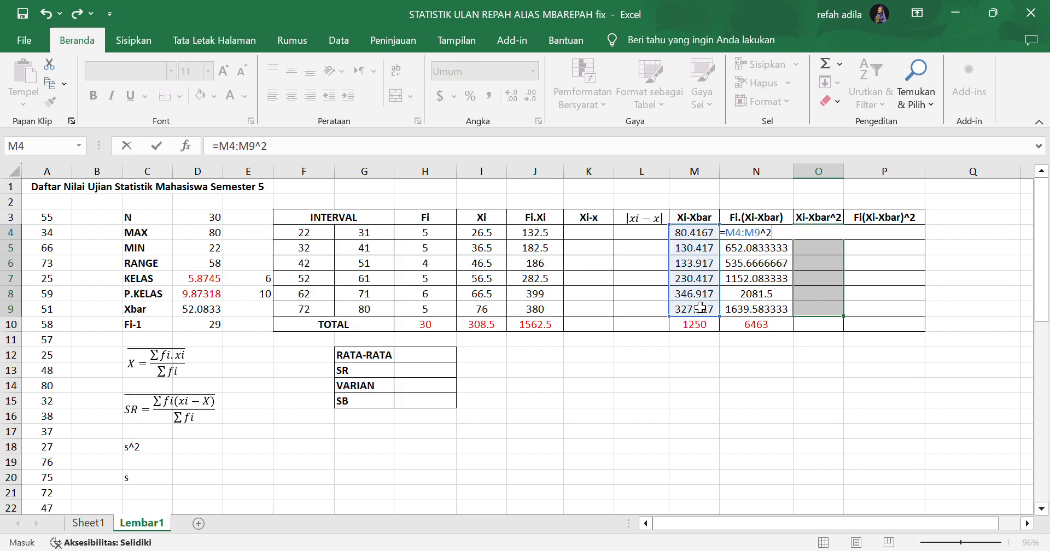
key("ctrl+shift+Return")
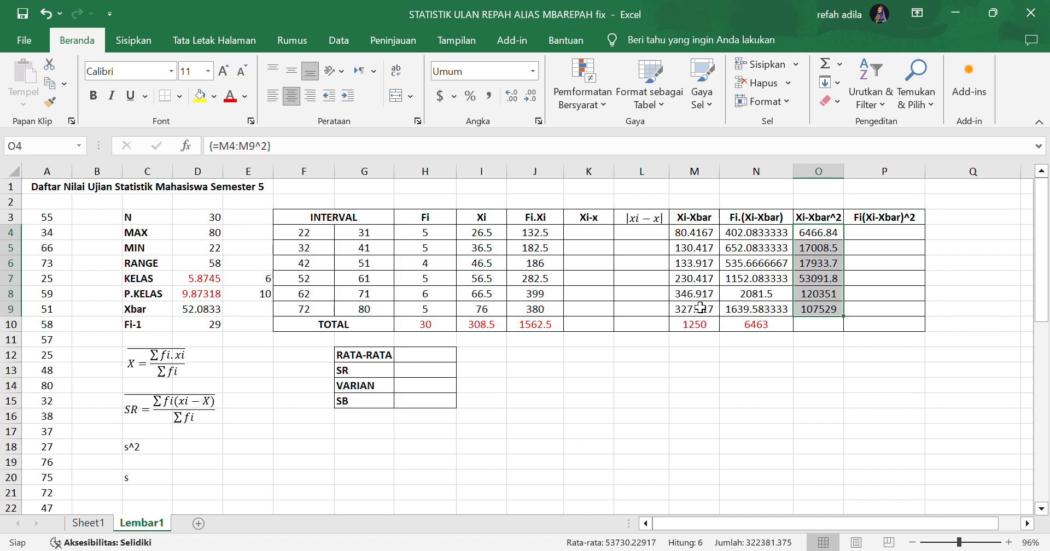
Total the Xi-Xbar^2 column in O10 with the array formula =SUM(O4:O9).
left_click(813, 329)
type("=SU")
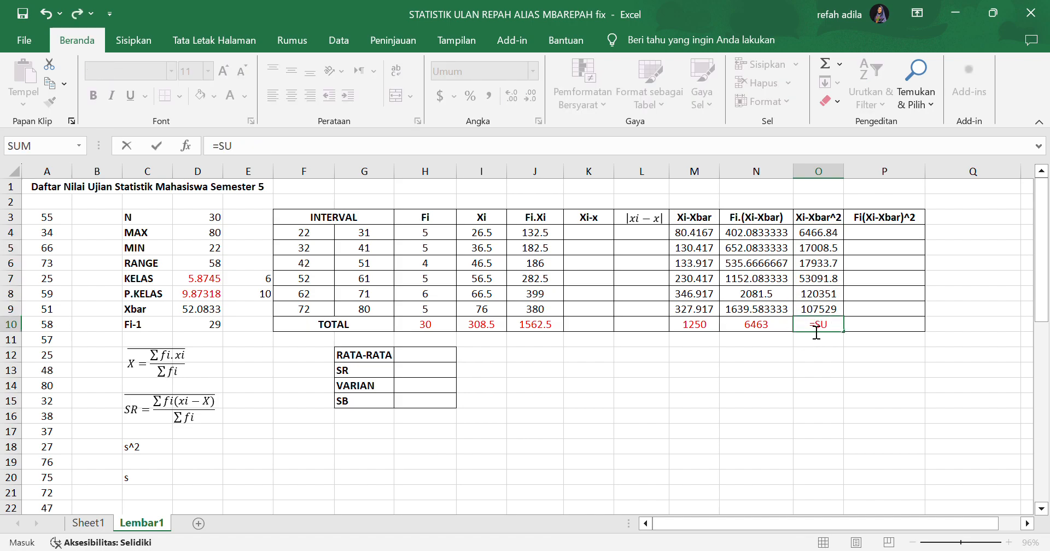
type("M(")
left_click_drag(832, 307, 822, 243)
key("ctrl+shift+Return")
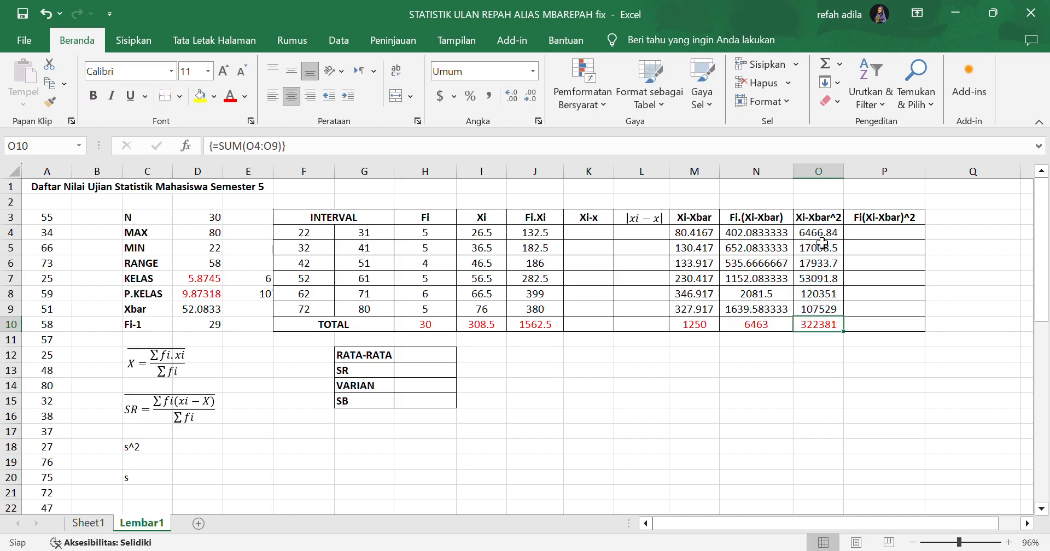
Calculate the Fi(Xi-Xbar)^2 values in P4:P9 with the array formula =N4:N9^2.
left_click_drag(875, 234, 886, 309)
type("=")
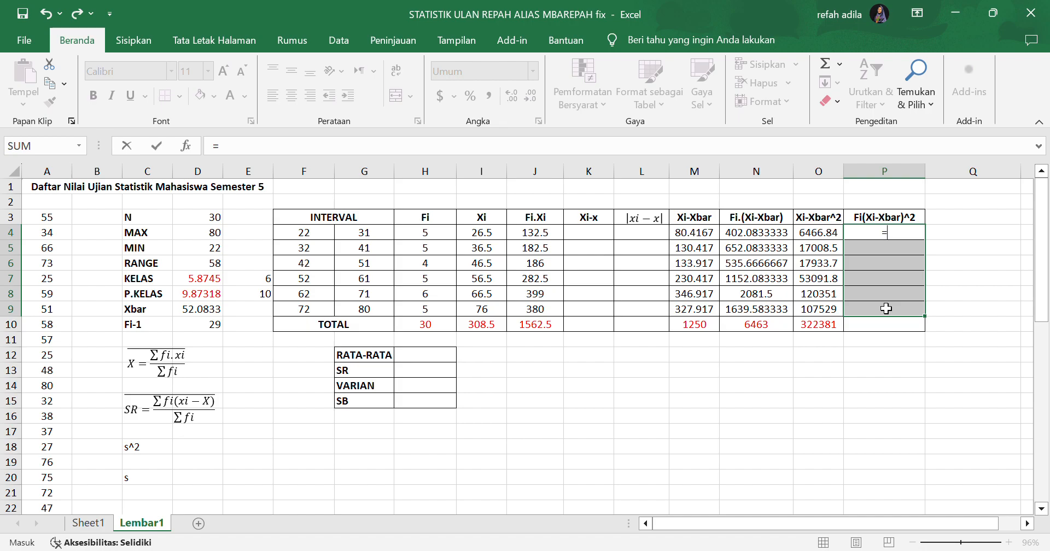
left_click_drag(786, 238, 777, 309)
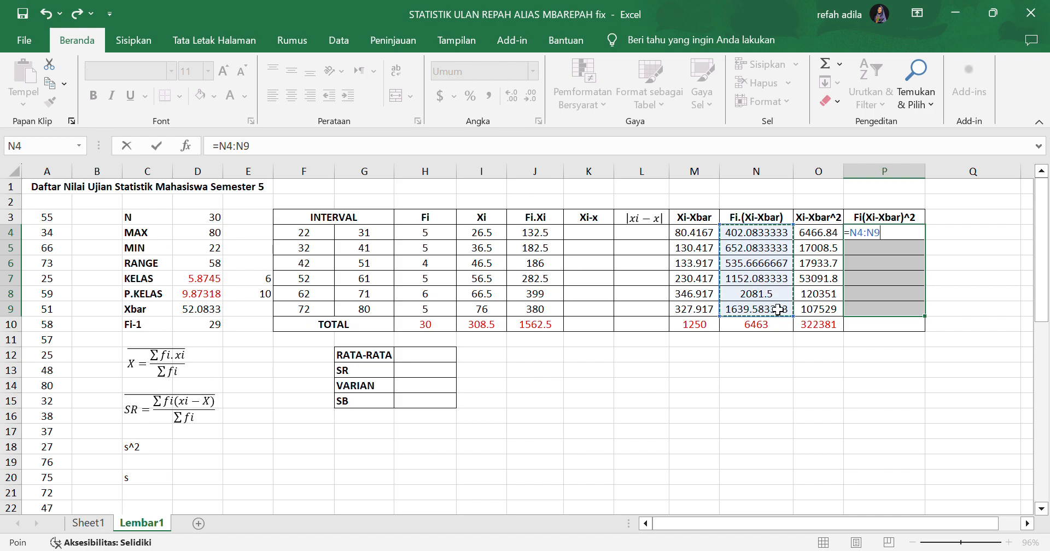
type("^2")
key("ctrl+shift+Return")
Total the Fi(Xi-Xbar)^2 column in P10 with a SUM of P4:P9.
left_click(884, 328)
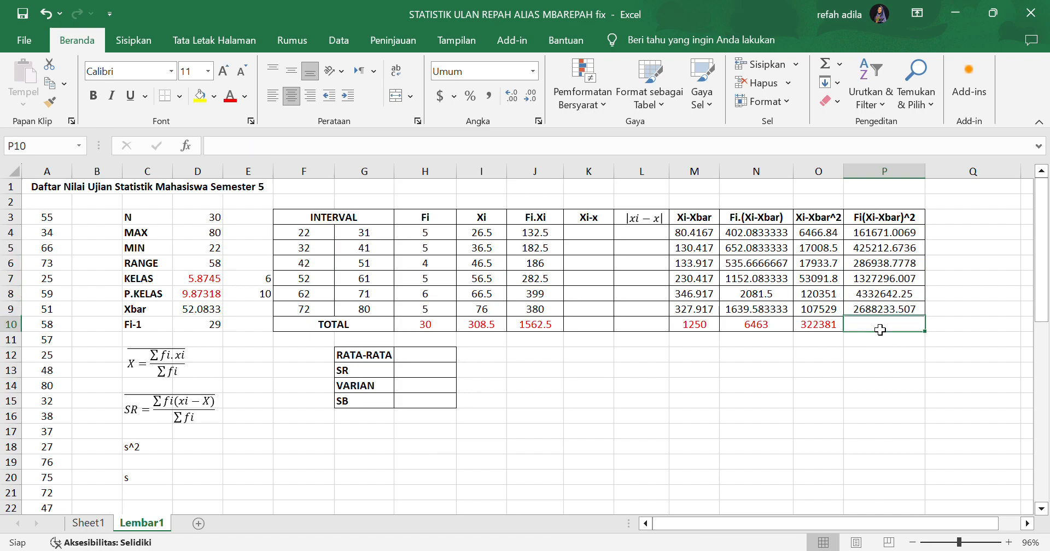
type("=SU")
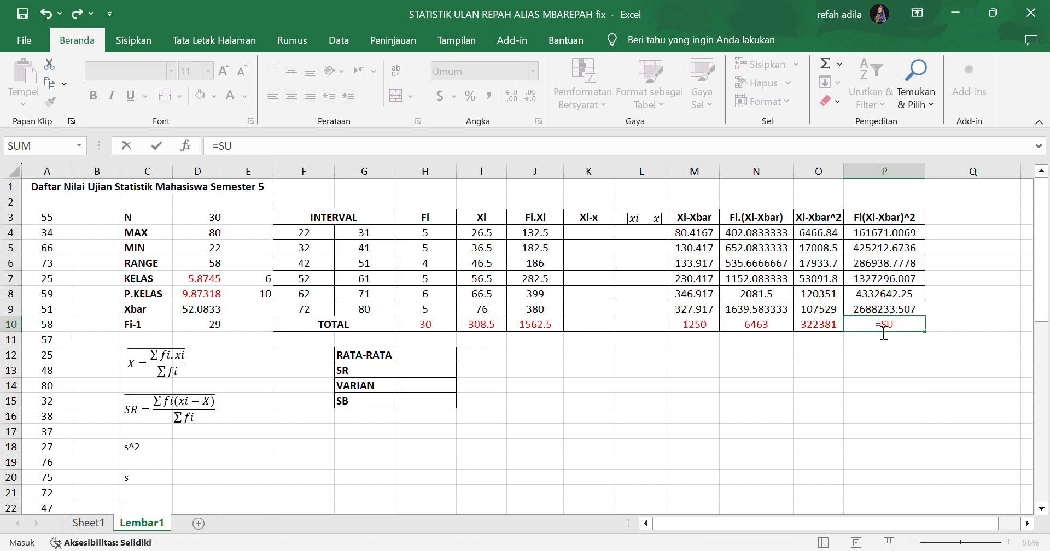
type("M(")
left_click_drag(909, 314, 899, 244)
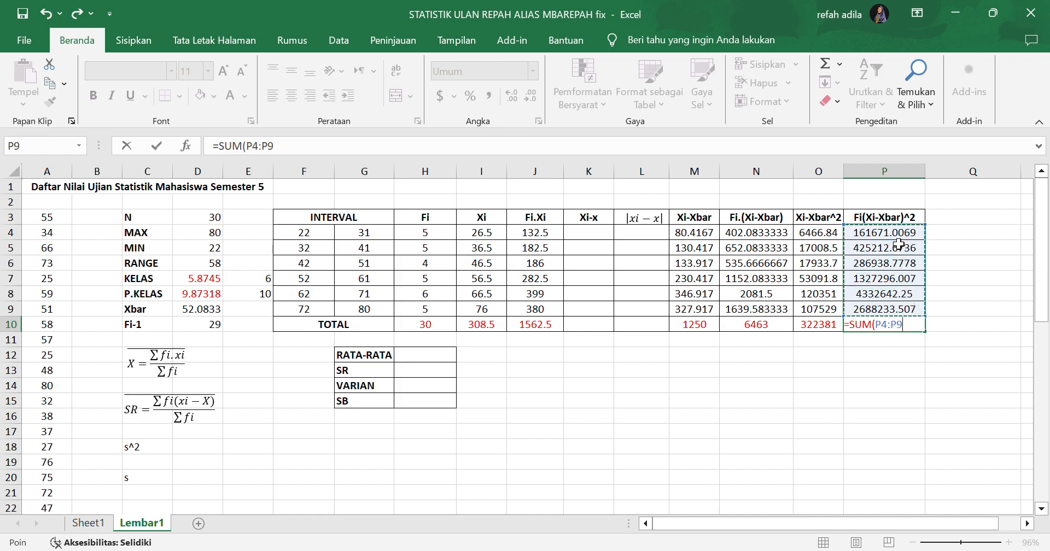
key("Return")
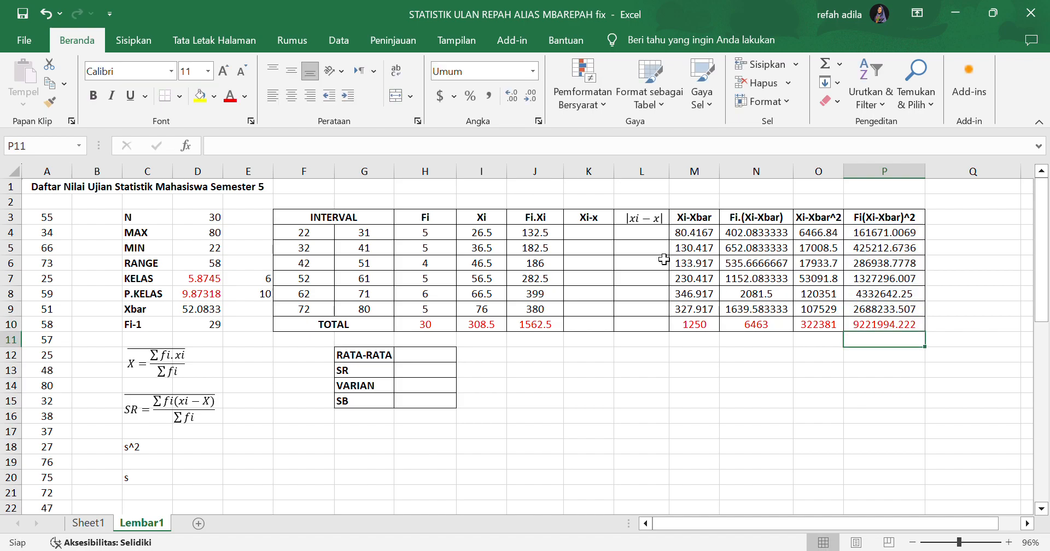
Calculate the RATA-RATA value in H12 with the formula =J10/H10.
left_click(403, 362)
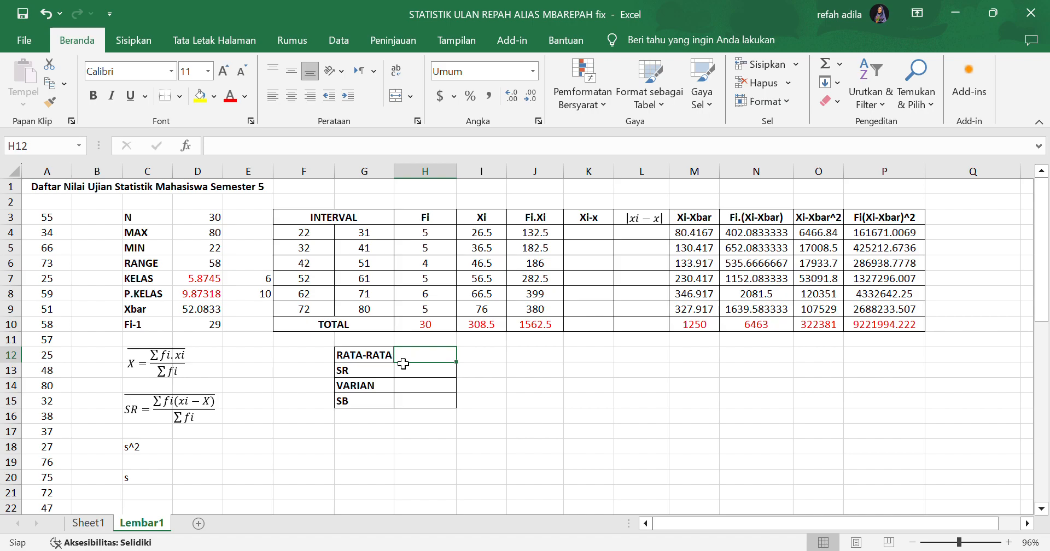
type("=")
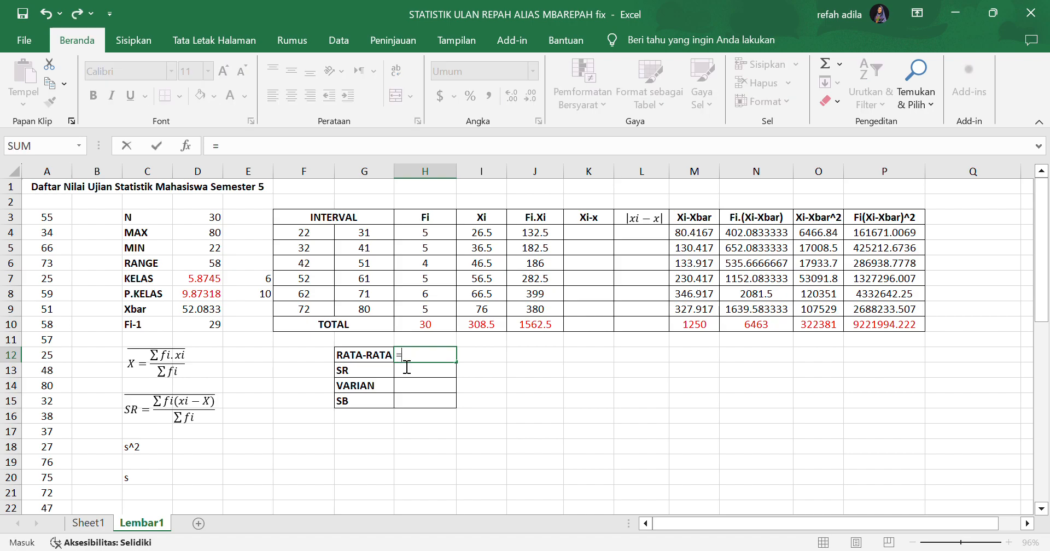
left_click(532, 328)
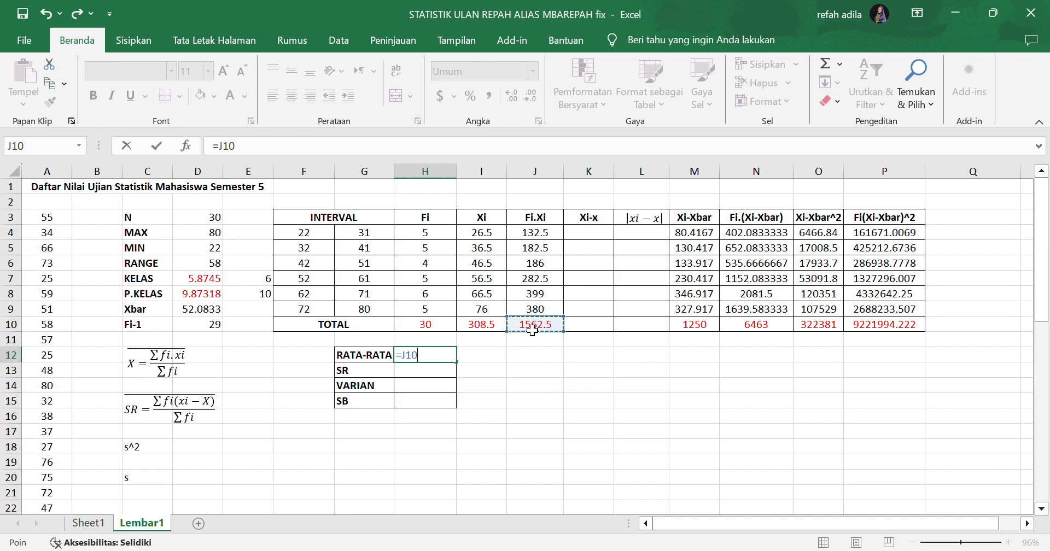
type("/")
left_click(431, 327)
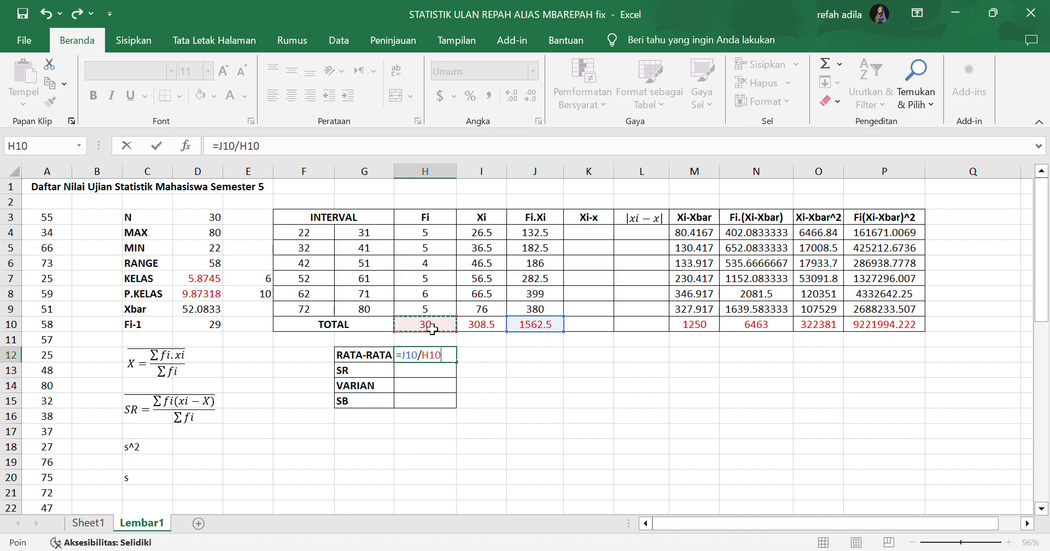
key("Return")
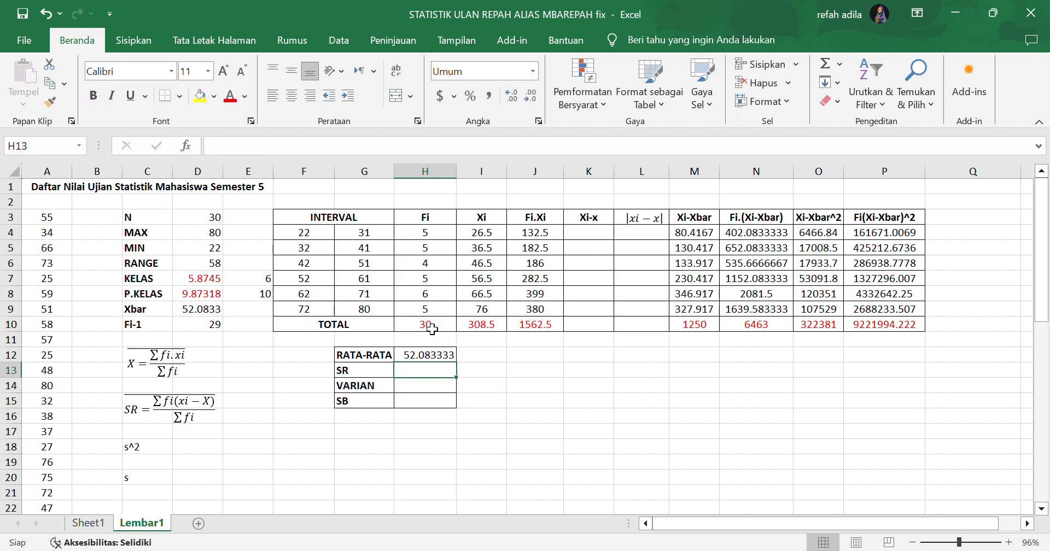
Calculate the SR value in H13 with the formula =N10/H10.
type("=")
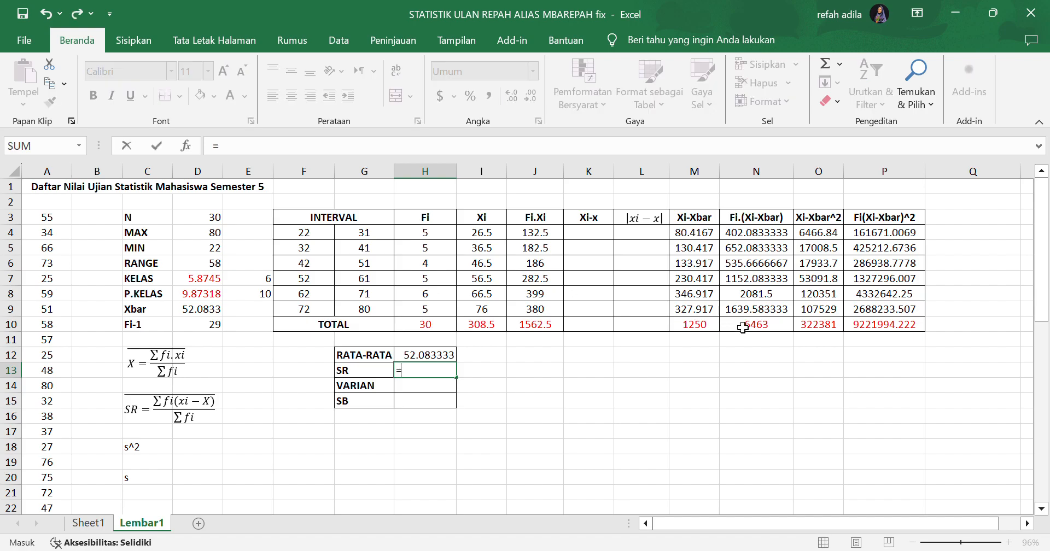
left_click(763, 330)
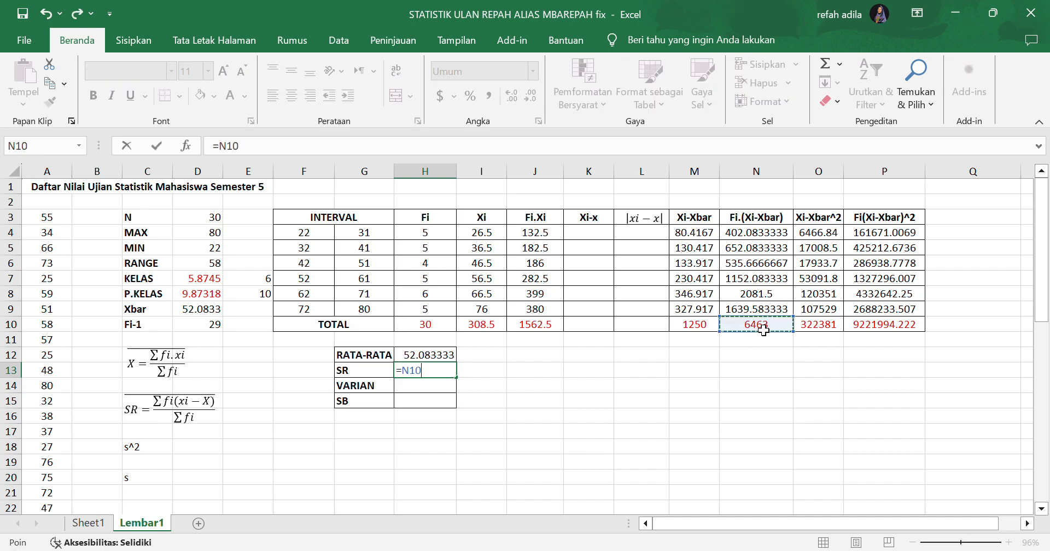
type("/")
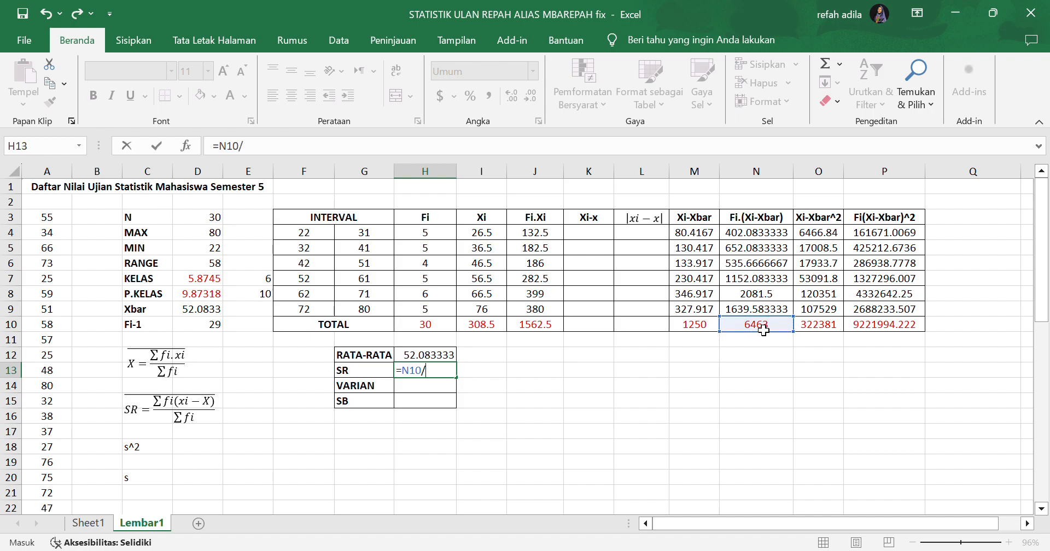
left_click(445, 329)
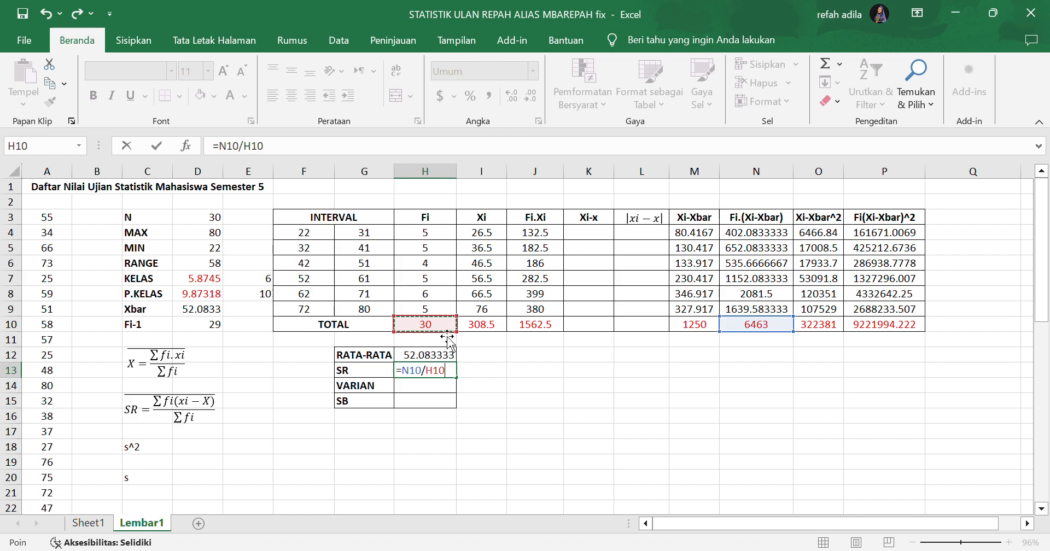
key("Return")
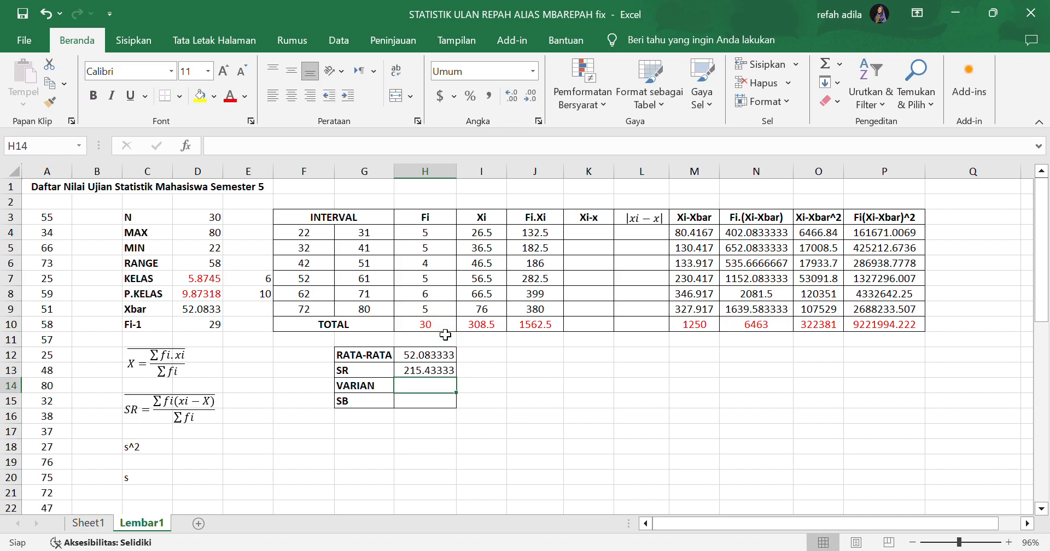
Calculate the VARIAN value in H14 by dividing the Fi(Xi-Xbar)^2 total by Fi-1, using =P10/D10.
type("=")
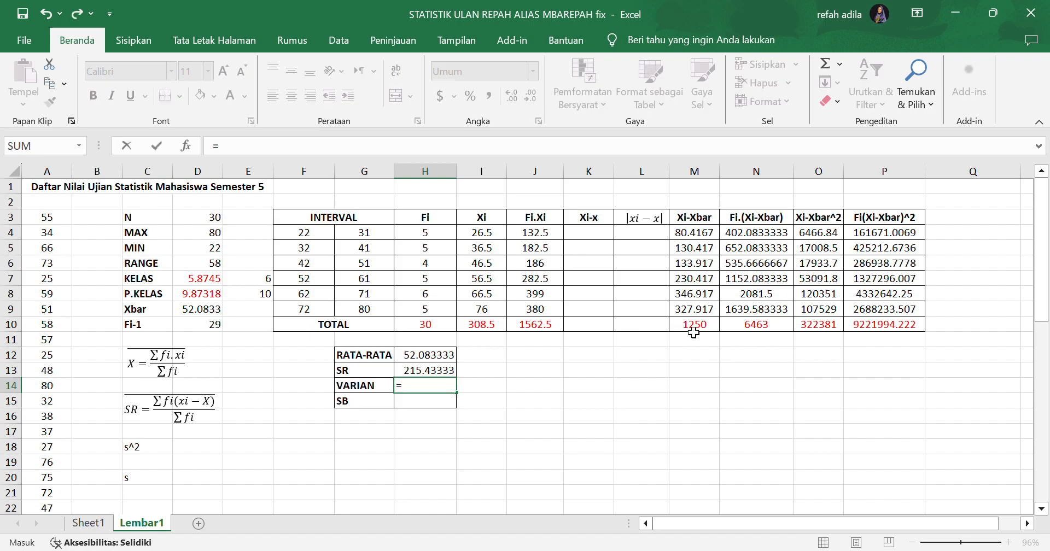
left_click(868, 331)
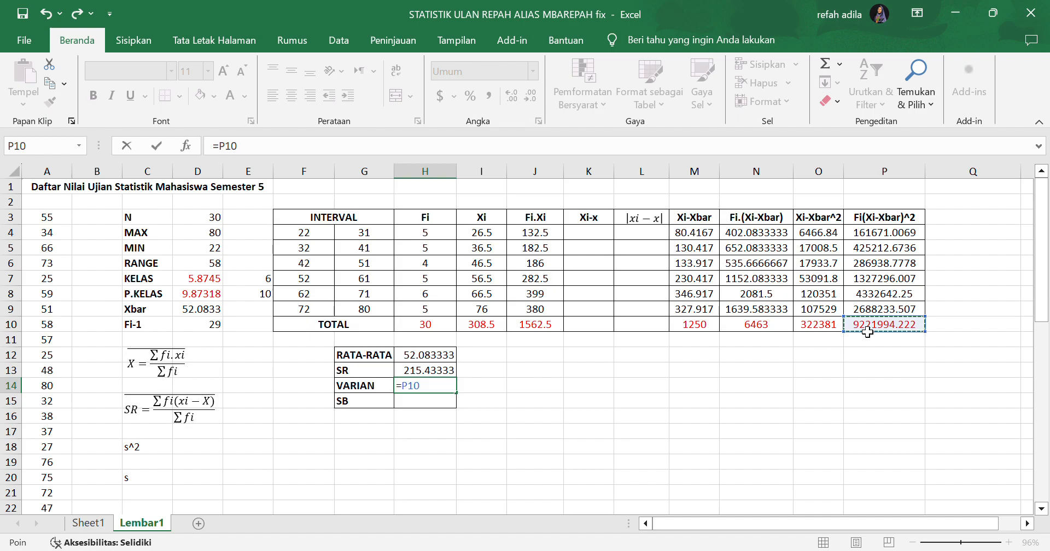
type("/")
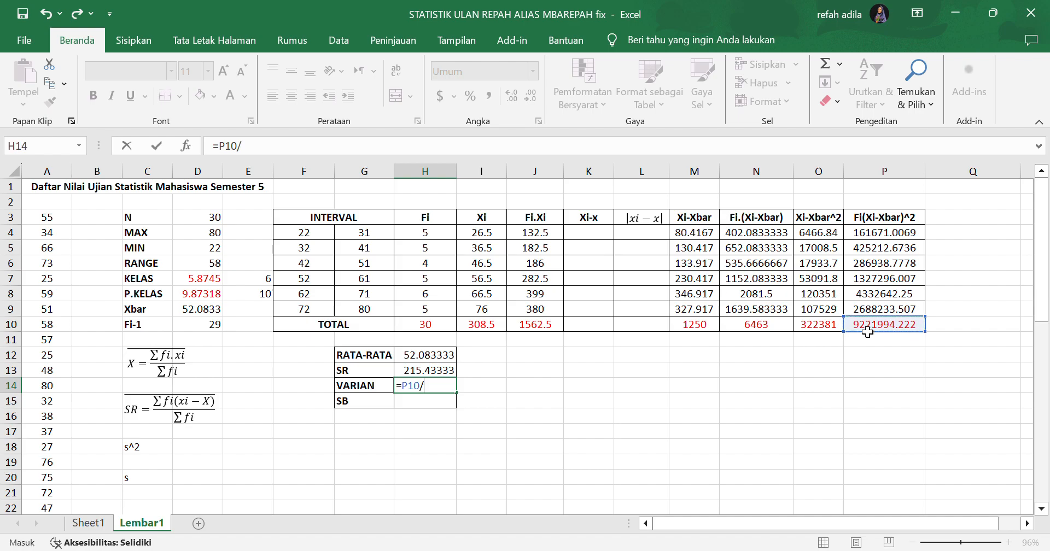
left_click(205, 327)
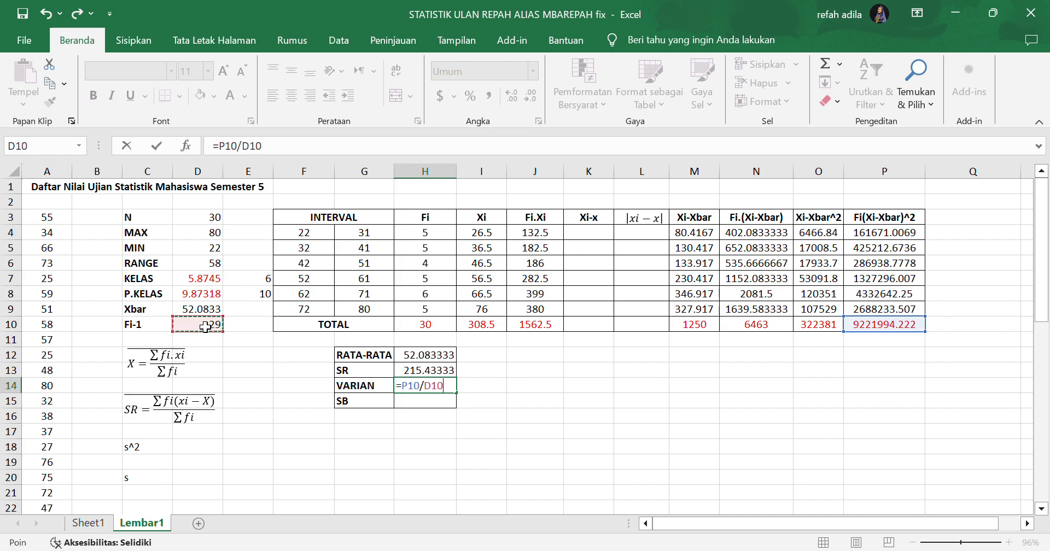
key("Return")
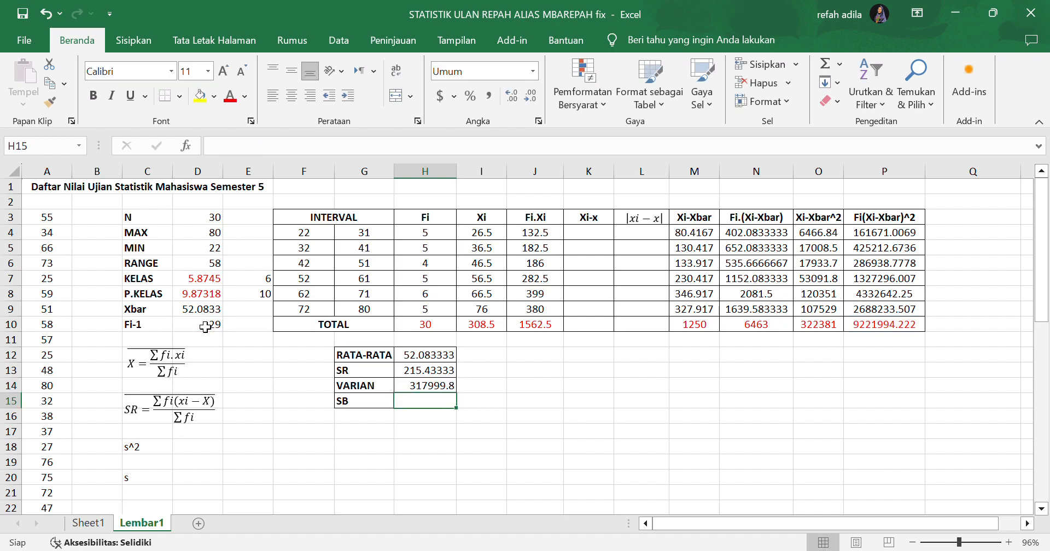
Calculate the SB value in H15 as the square root of the variance with =H14^0.5.
type("=")
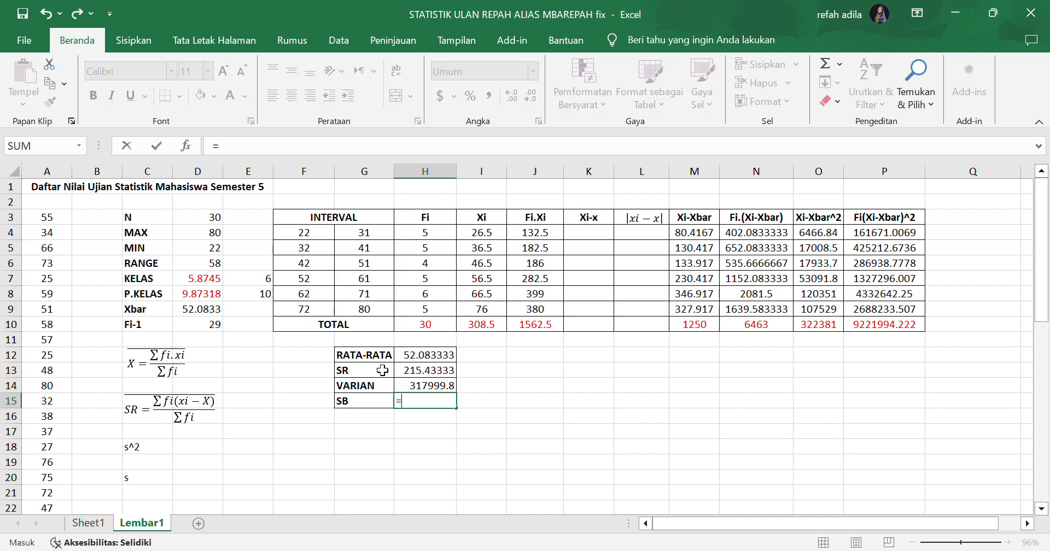
left_click(411, 389)
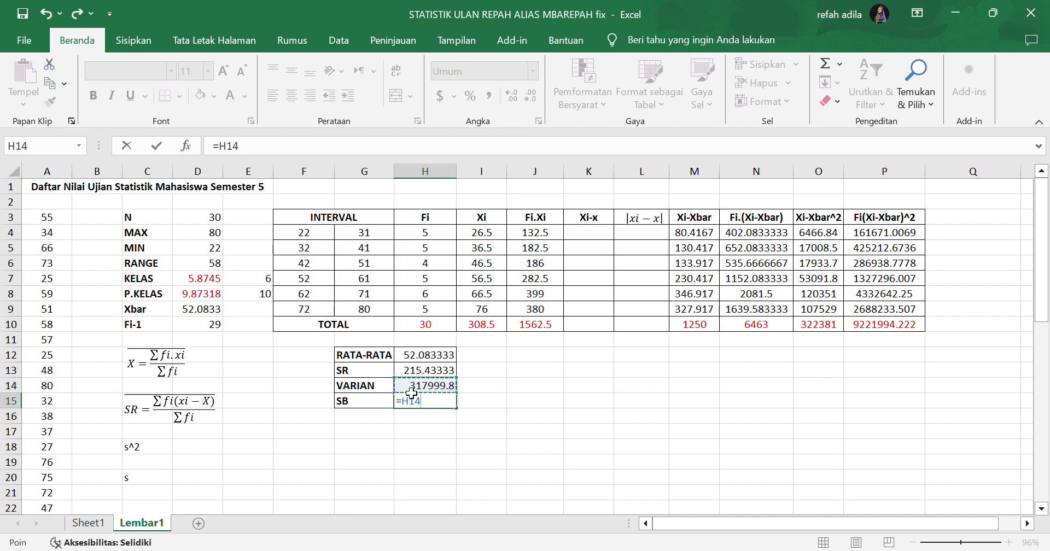
type("^0.5")
key("Return")
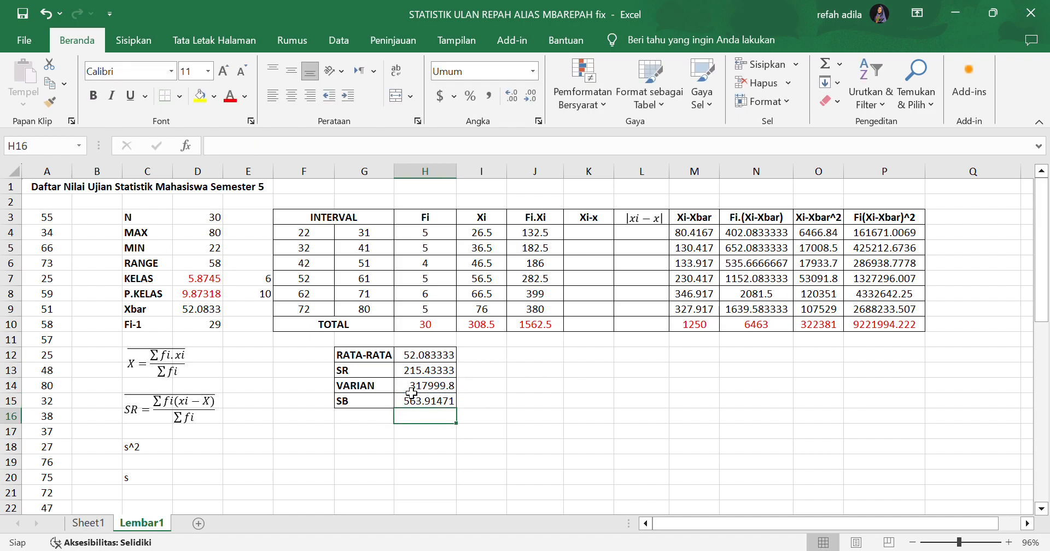
Calculate s^2 in D18 by dividing the Fi(Xi-Xbar)^2 total by N, using =P10/D3.
left_click(187, 456)
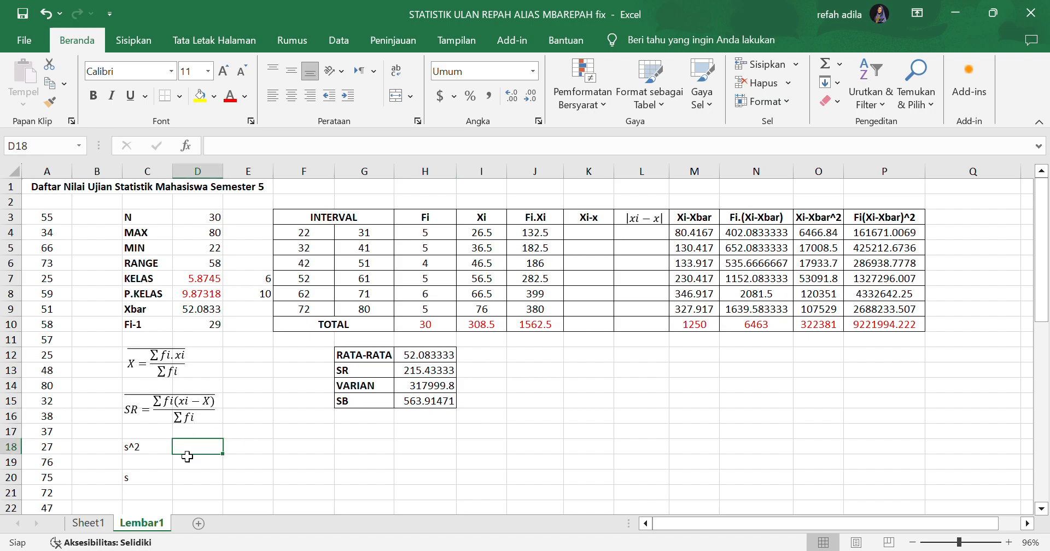
type("=")
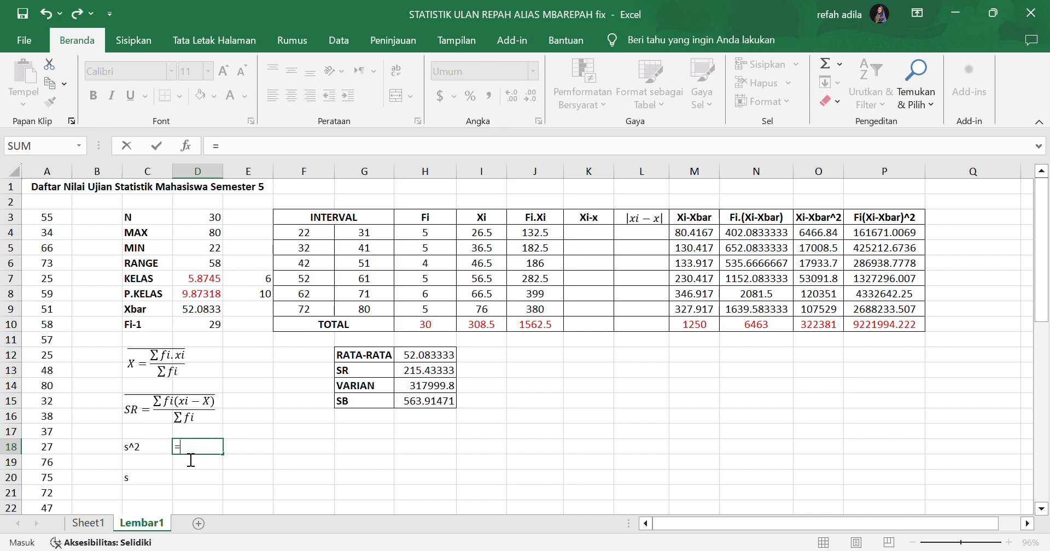
left_click(912, 326)
type("/")
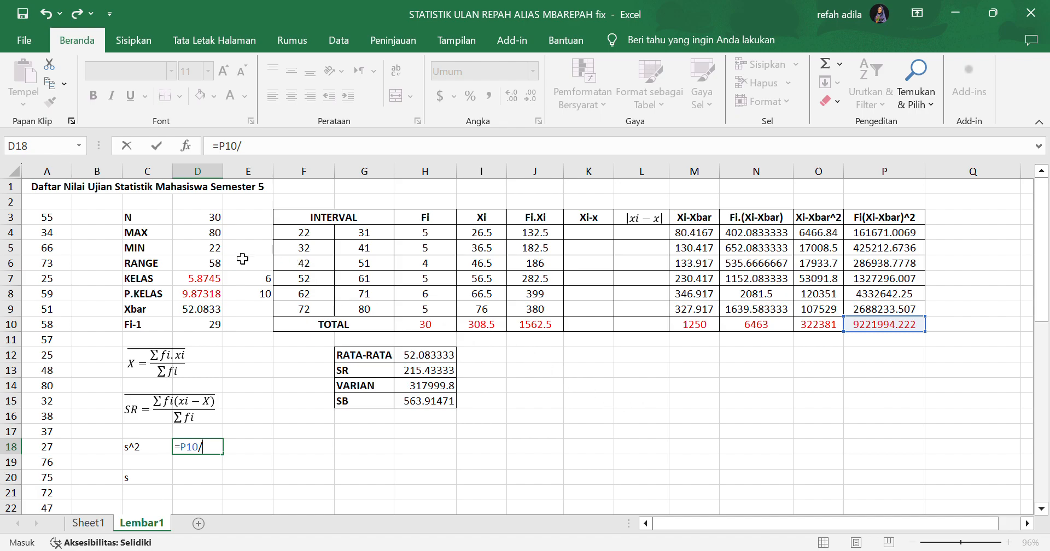
left_click(214, 220)
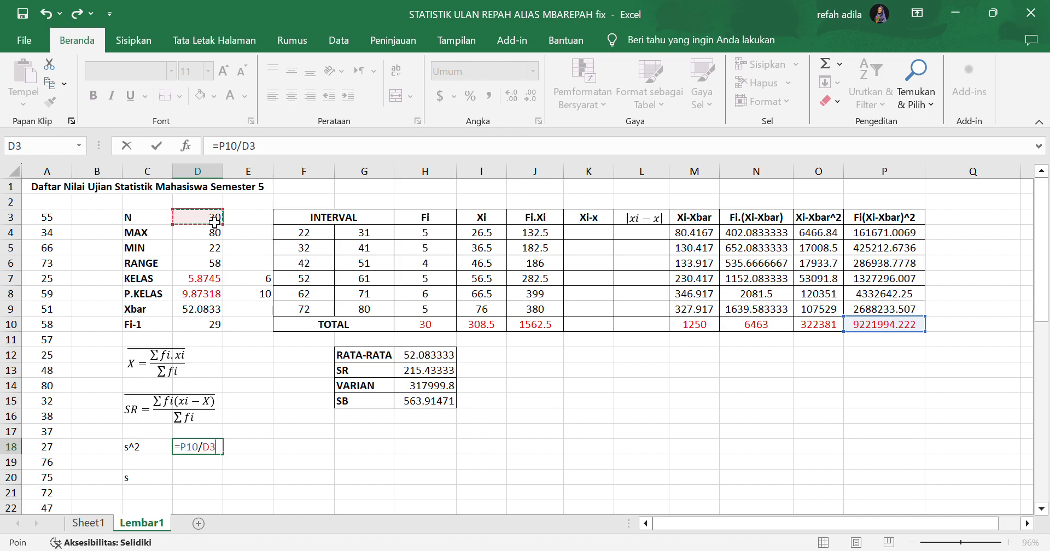
key("Return")
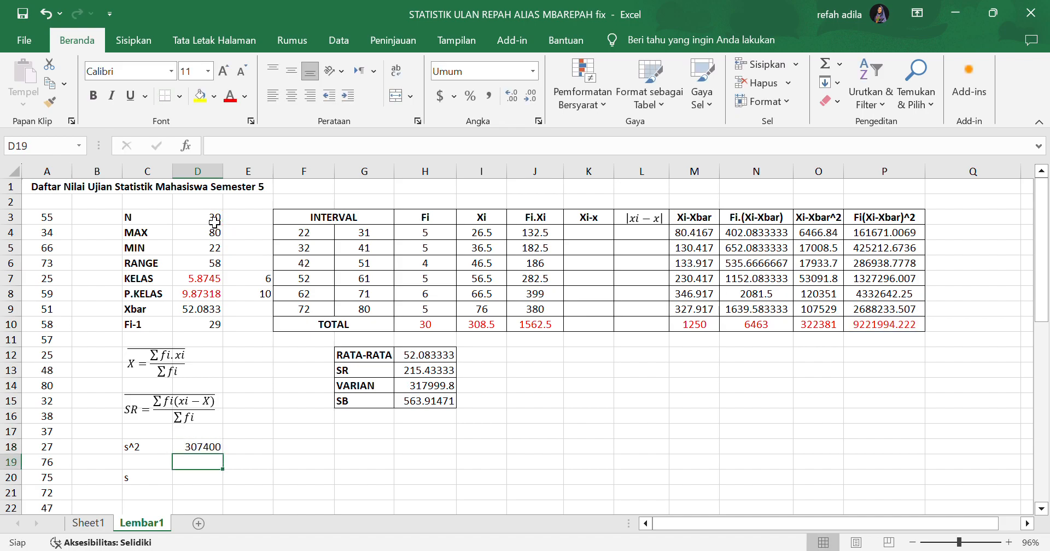
Calculate s in D20 with the SQRT function applied to the N value in D3.
left_click(188, 486)
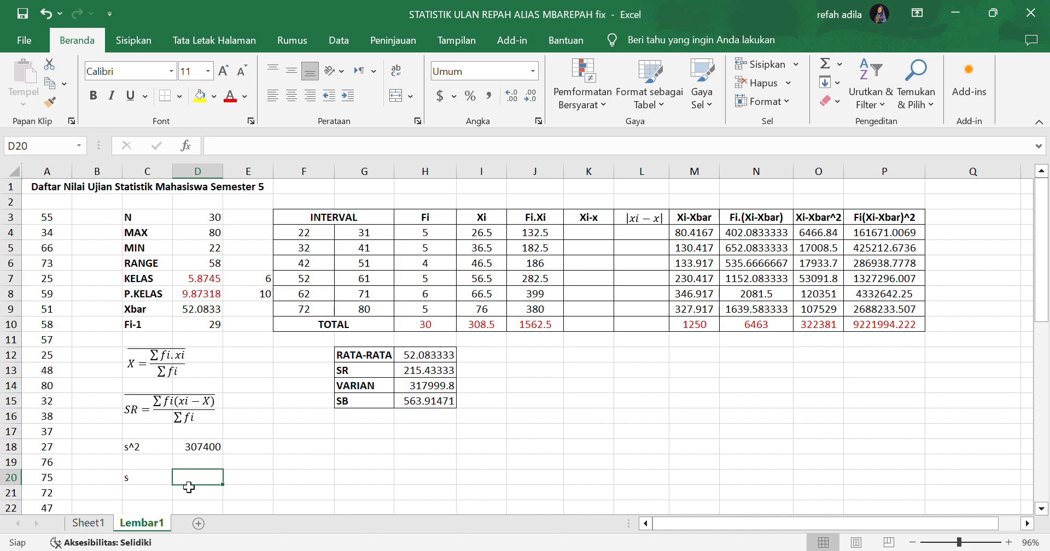
type("=")
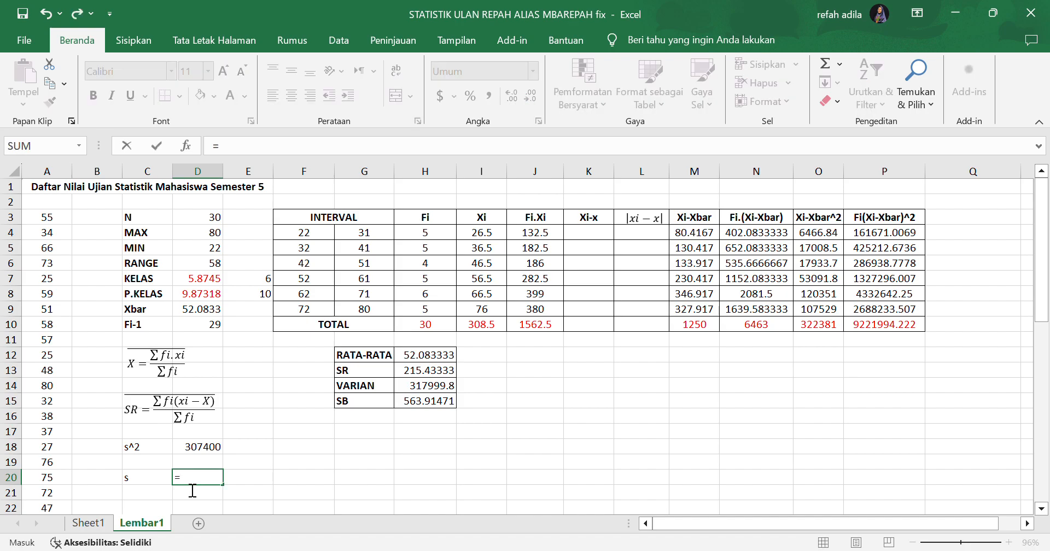
type("SQRT(")
left_click(217, 217)
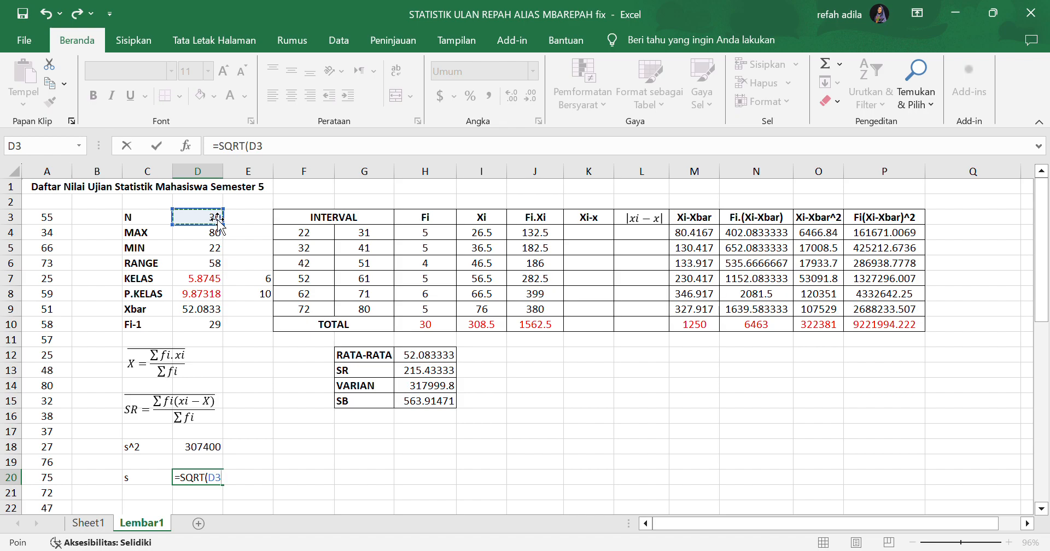
key("Return")
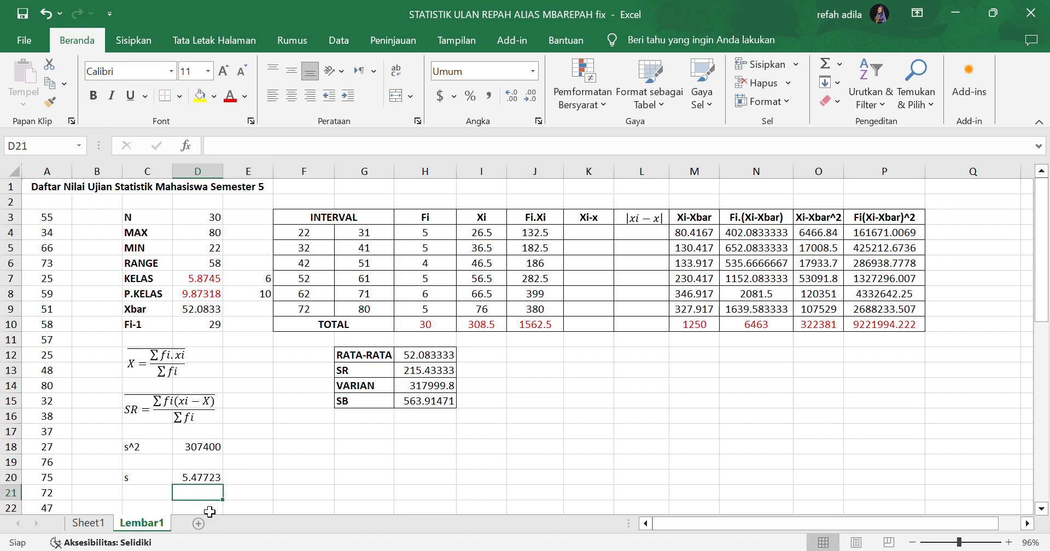
Fill the Xi-x column K4:K9 with the array formula =I4:I9-$H$12, subtracting the RATA-RATA value from each Xi.
left_click(600, 239)
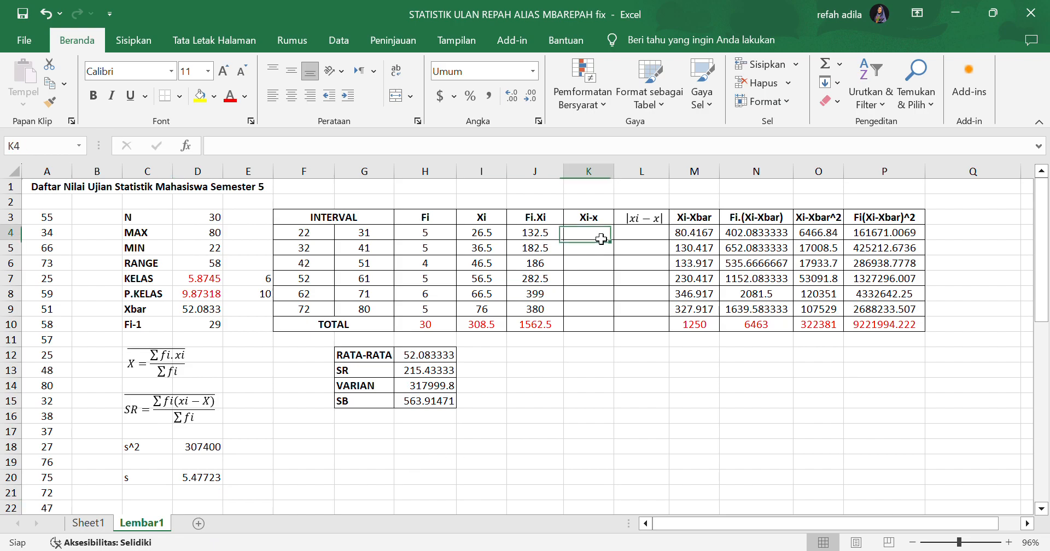
left_click_drag(601, 239, 596, 314)
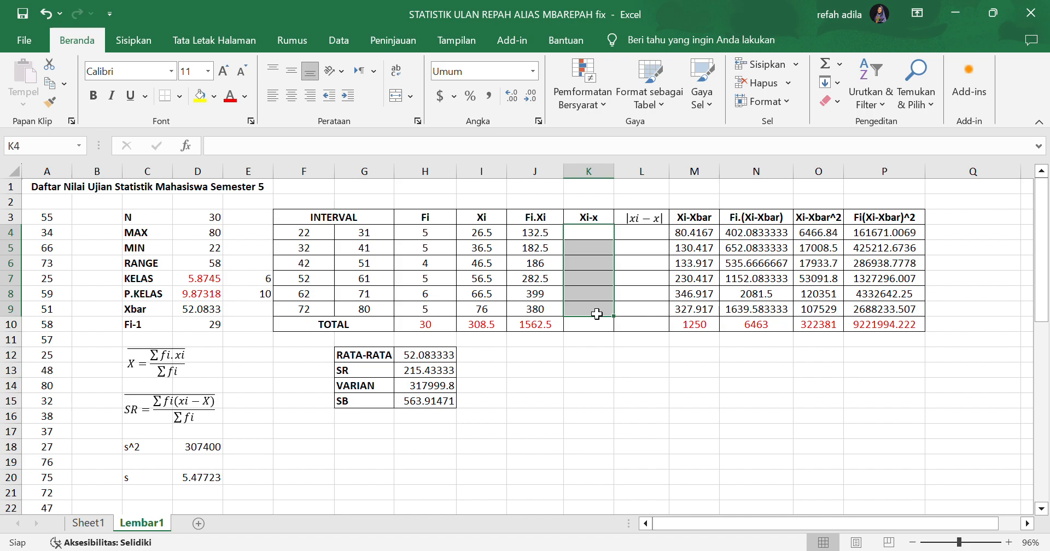
type("=")
left_click_drag(477, 241, 480, 308)
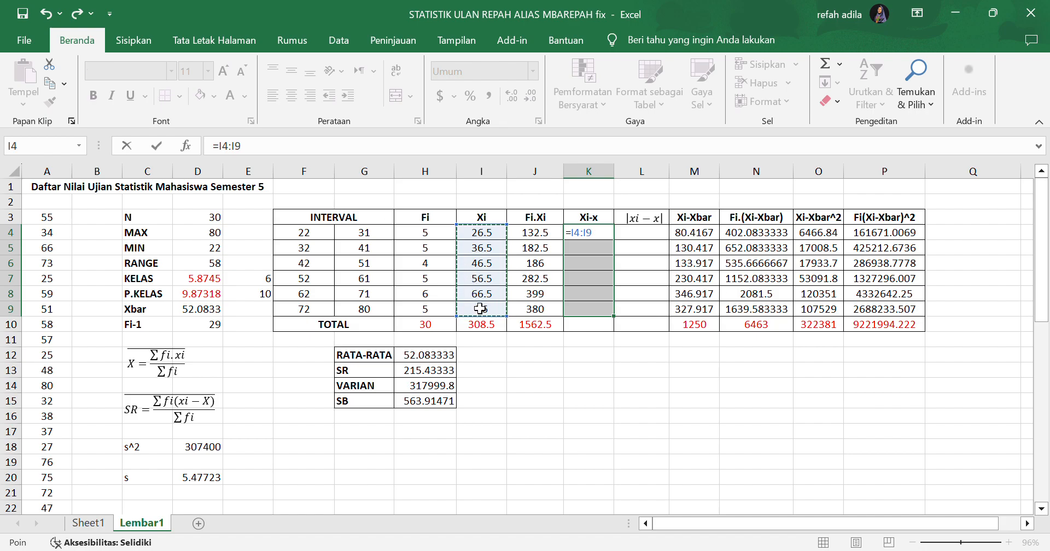
type("-")
left_click(409, 357)
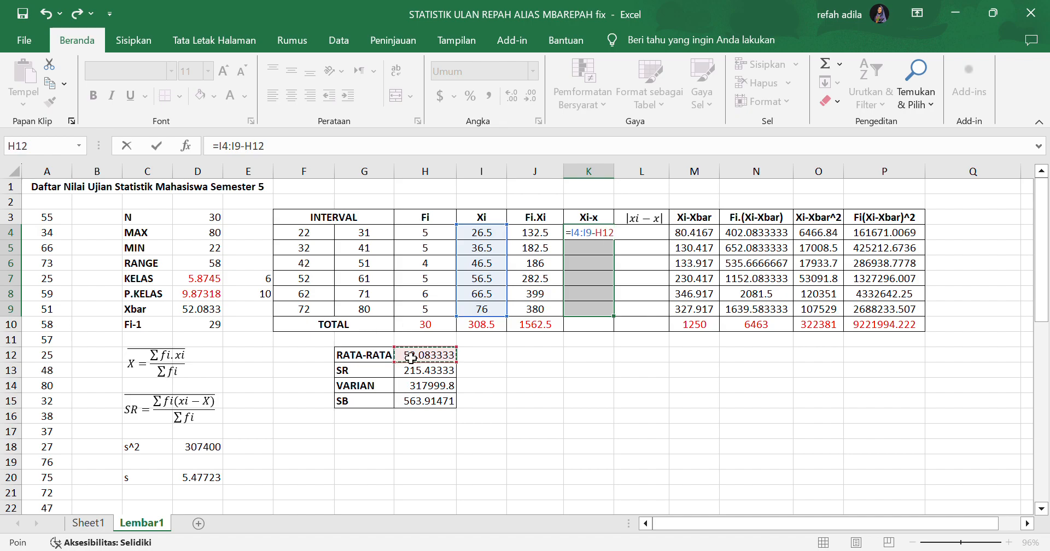
left_click(255, 146)
type("$")
left_click(255, 147)
type("$")
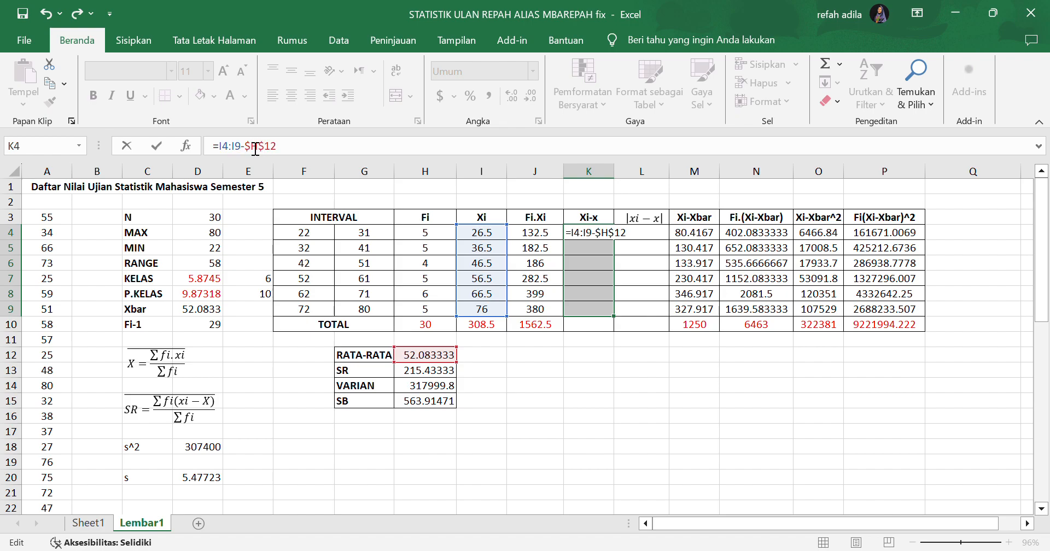
key("ctrl+shift+Return")
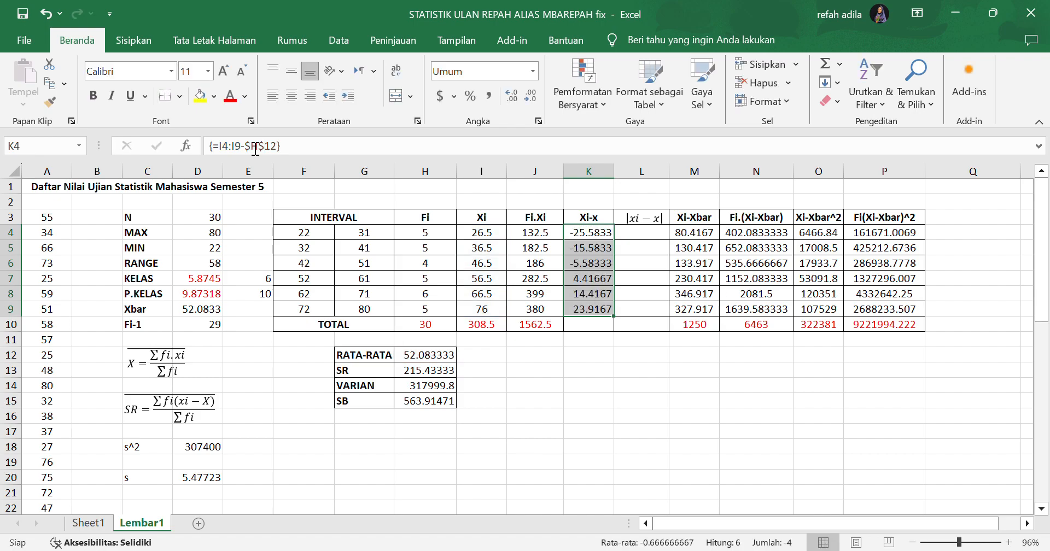
Total the Xi-x column in K10 with =SUM(K4:K9).
left_click(594, 328)
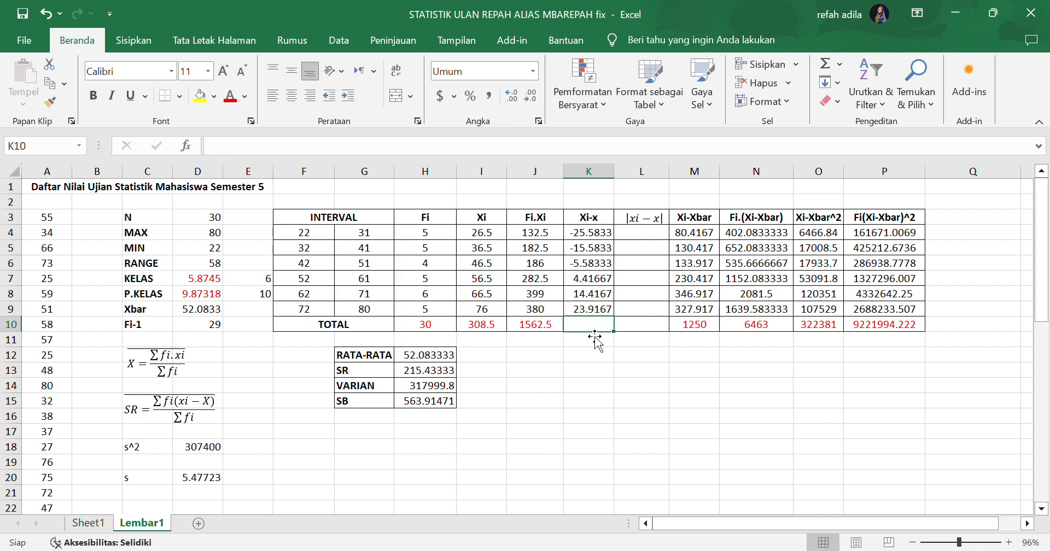
type("=SUM")
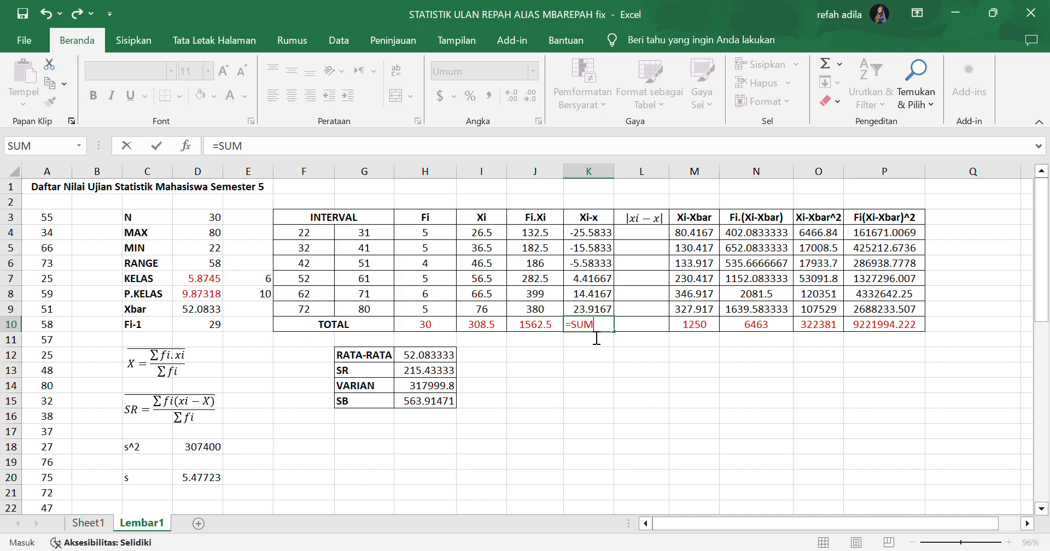
type("(")
left_click_drag(599, 310, 593, 233)
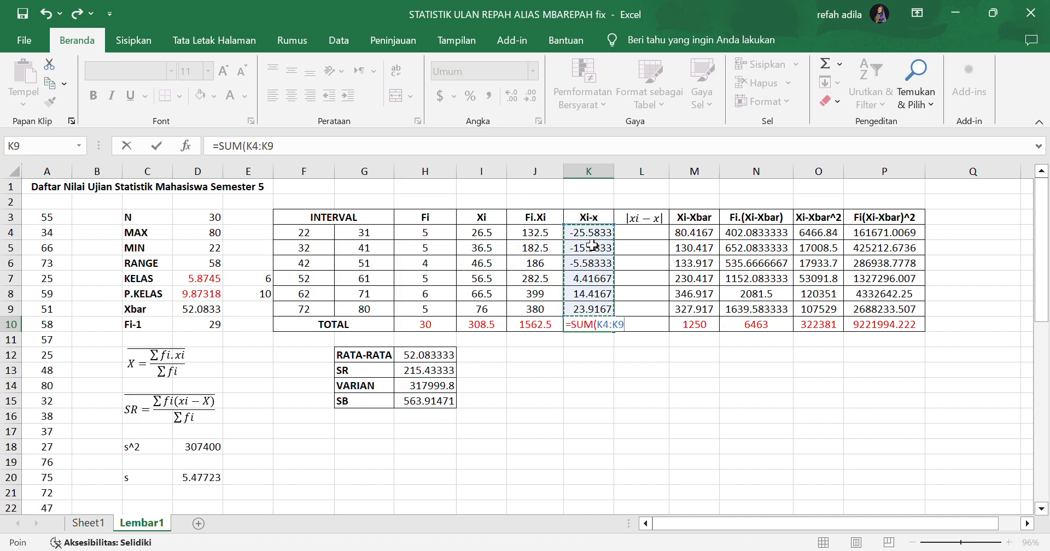
key("Return")
Fill the |xi-x| column L4:L9 with the array formula =-K4:K9.
left_click_drag(644, 236, 646, 310)
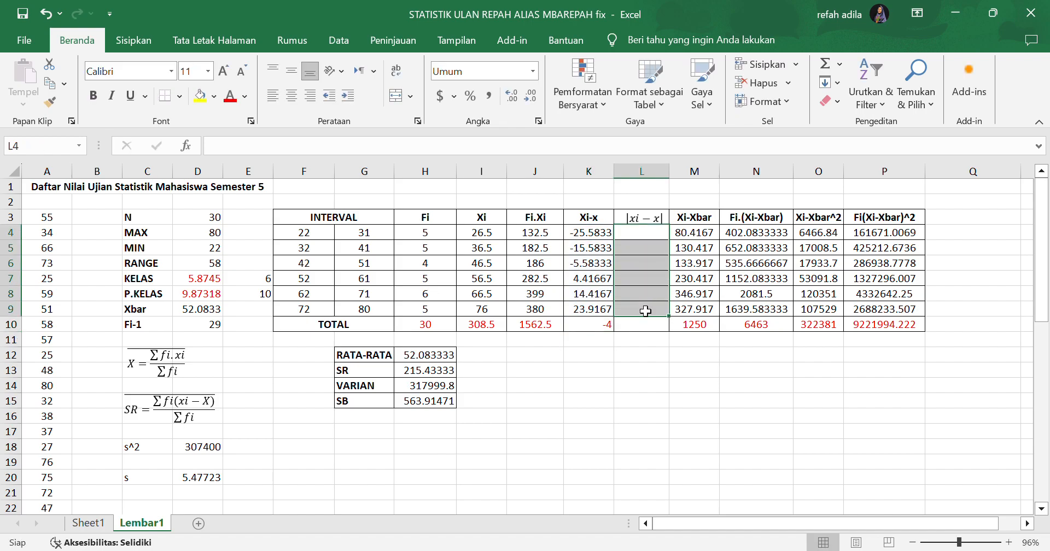
type("=")
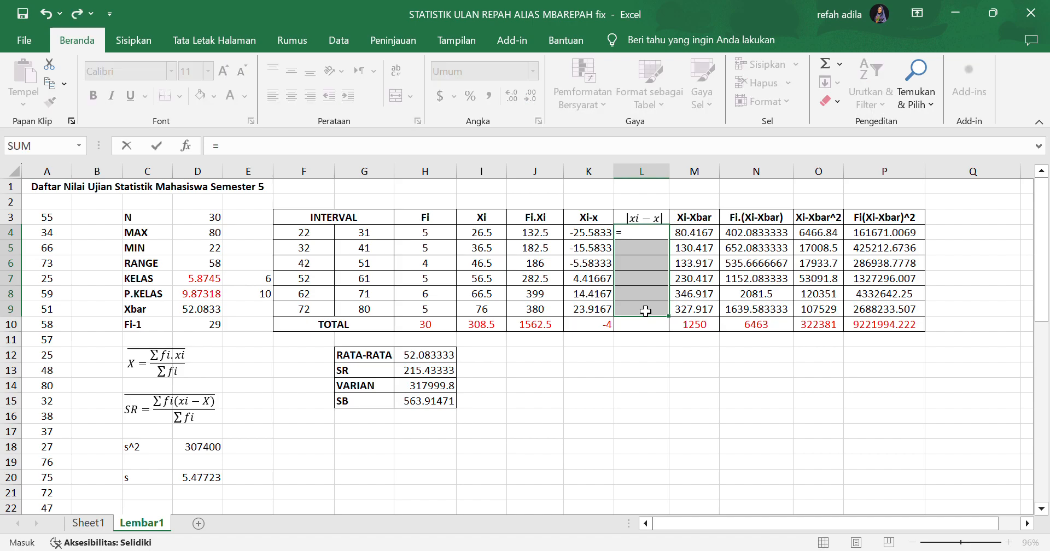
type("-")
left_click_drag(590, 235, 596, 308)
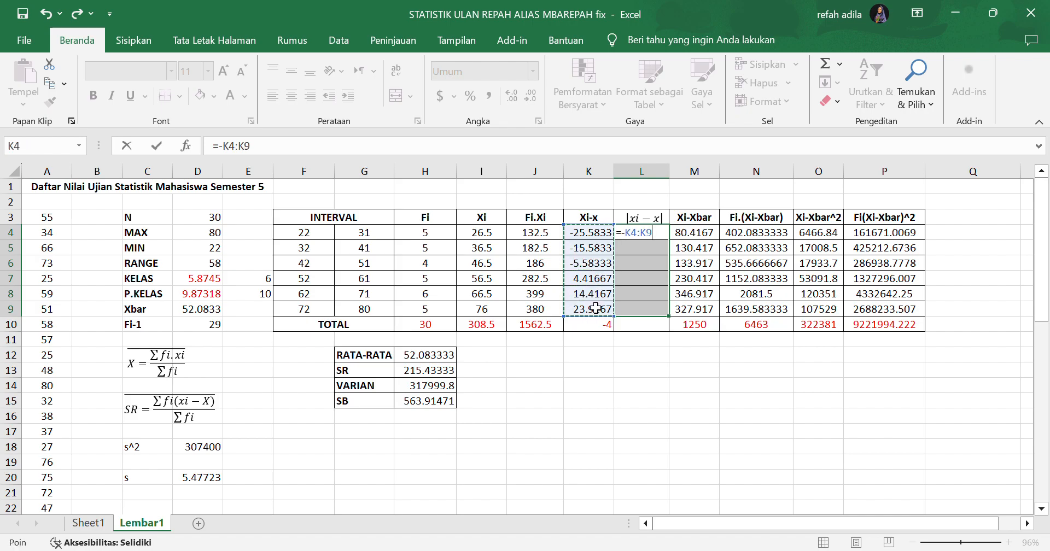
key("ctrl+shift+Return")
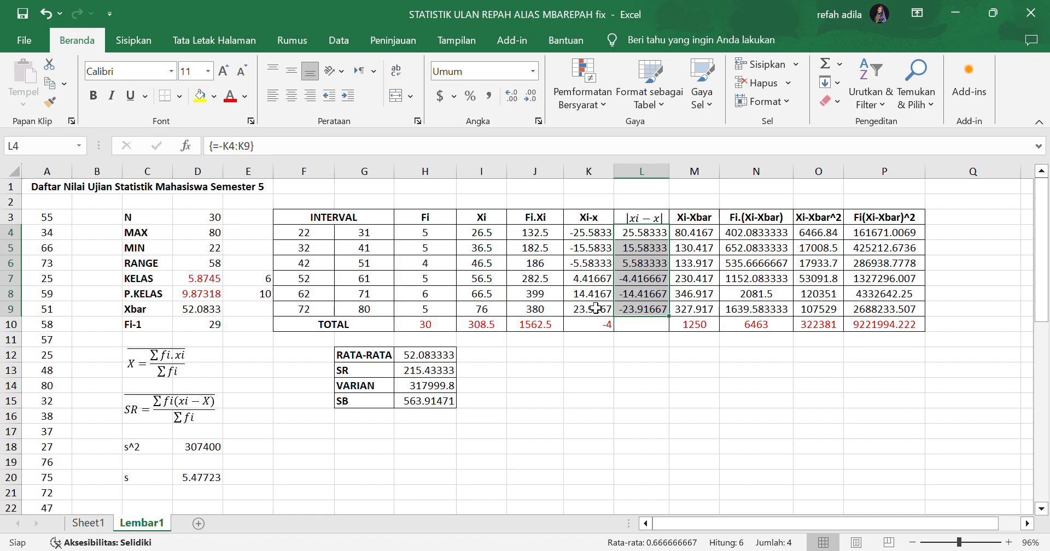
Total the |xi-x| column in L10 with =SUM(L4:L9).
left_click(630, 325)
type("=SUM")
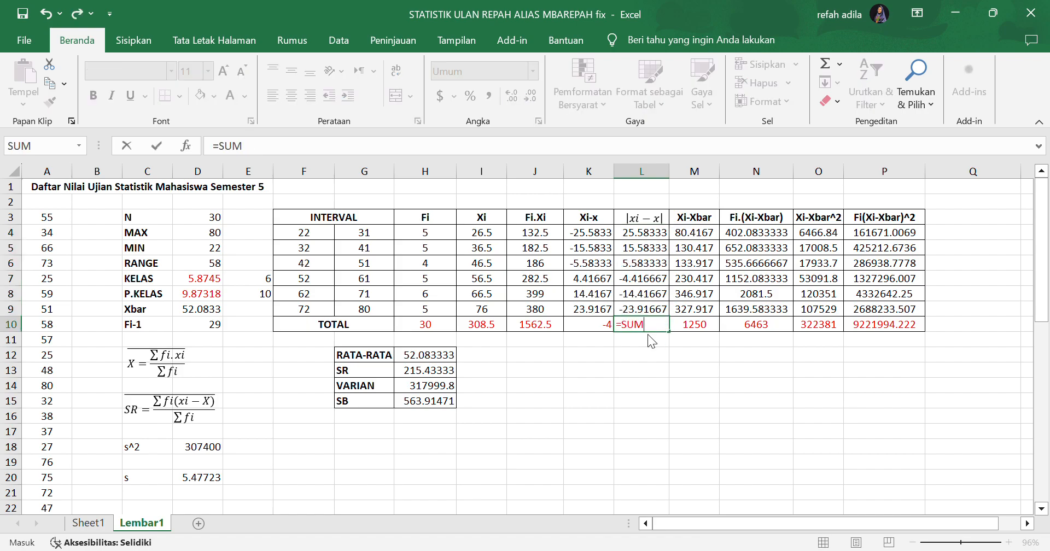
type("(")
left_click_drag(647, 312, 635, 241)
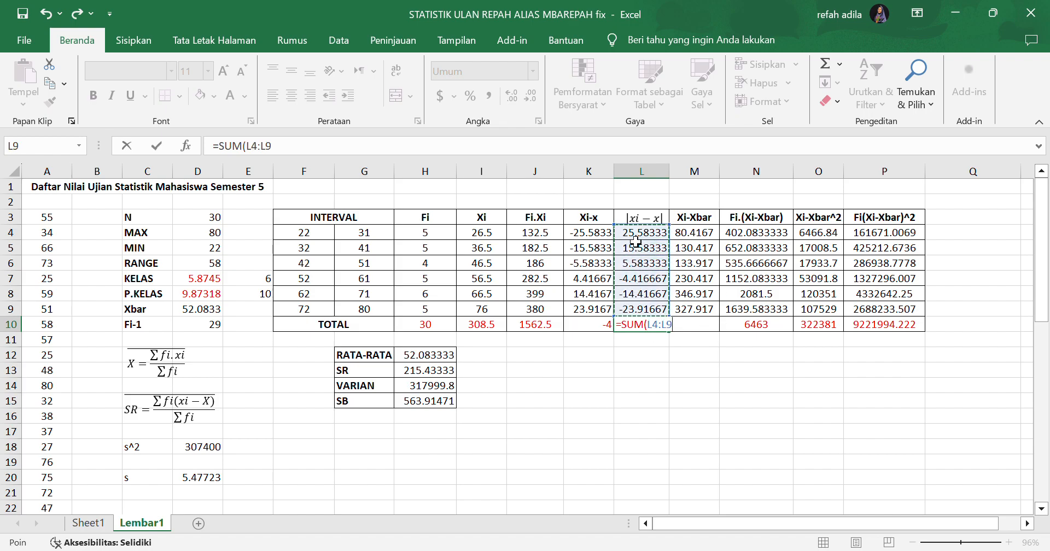
key("Return")
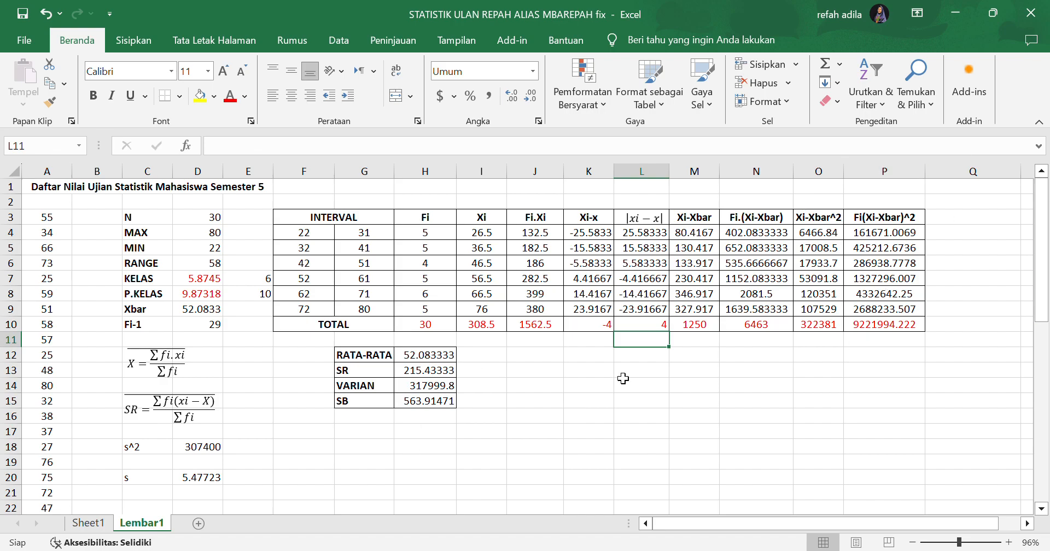
In the Nilai Ujian table, fill the Batas Kelas BAWAH cells I28:I33 with the array formula =F28:F33-0.5.
left_click_drag(1045, 263, 1027, 389)
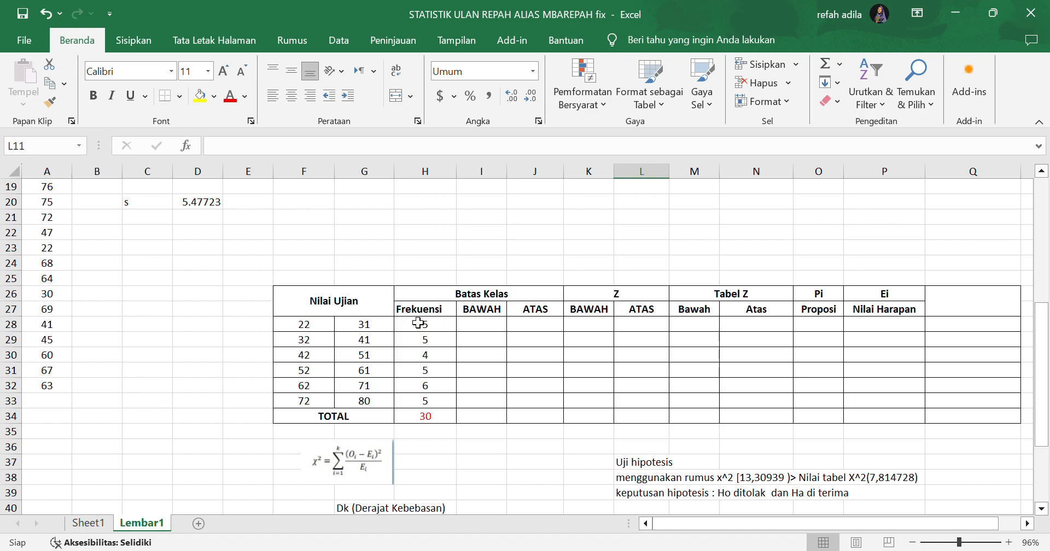
left_click(367, 314)
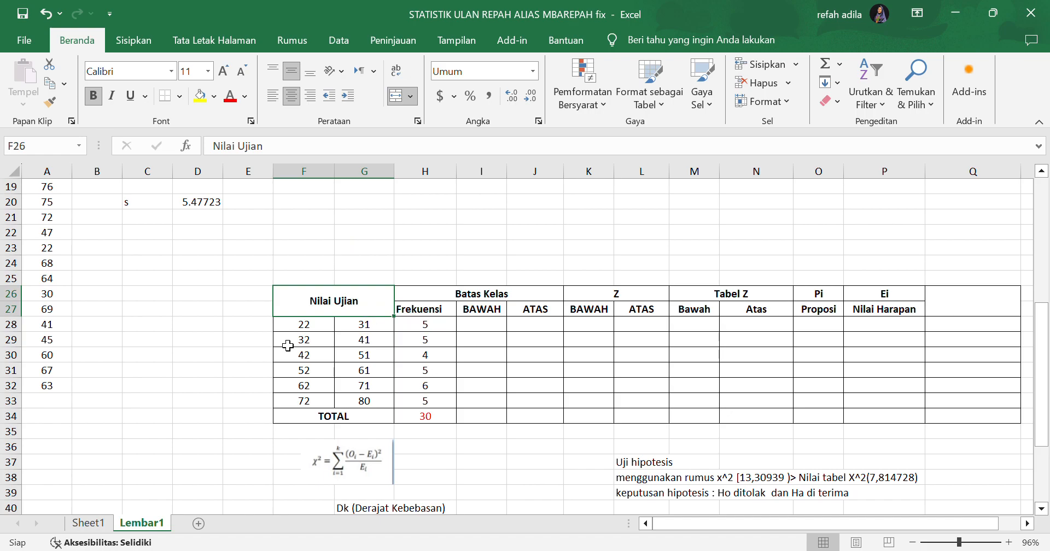
left_click(432, 326)
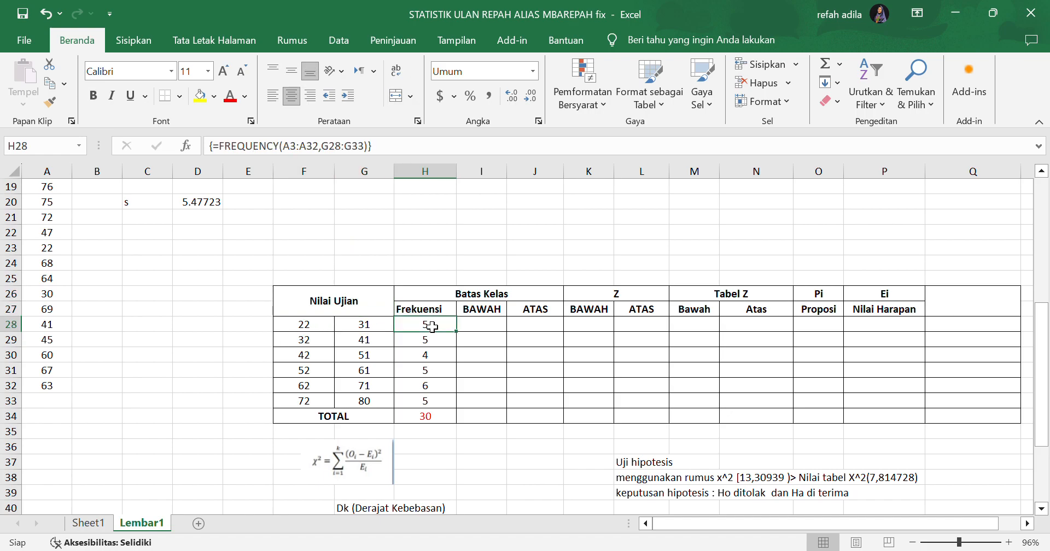
left_click(491, 315)
left_click(491, 321)
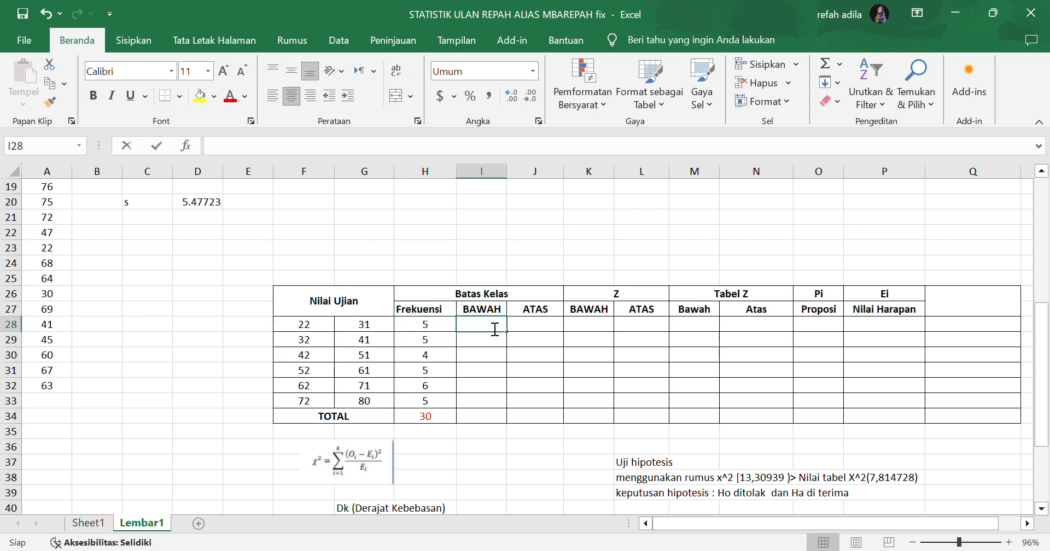
left_click(524, 339)
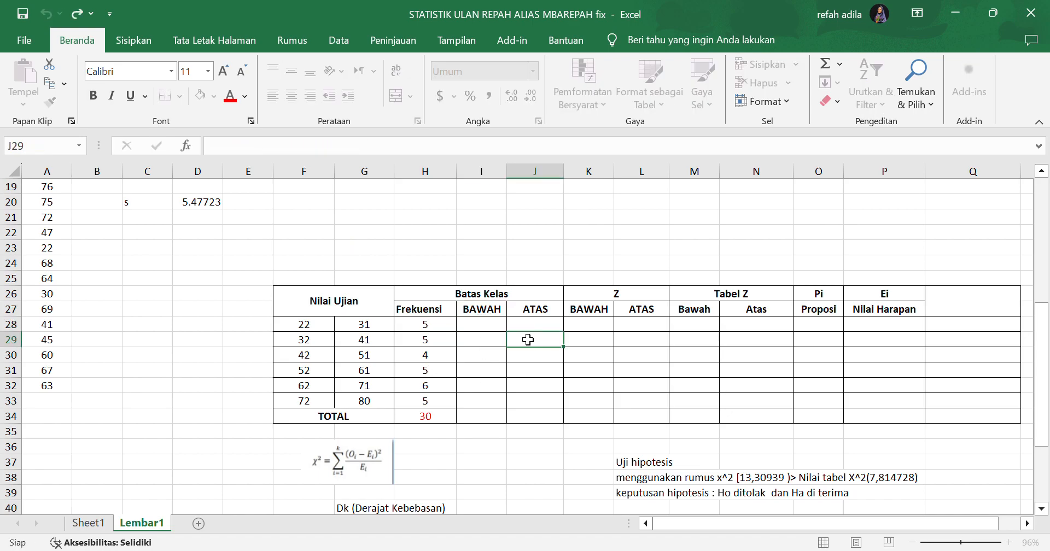
left_click_drag(494, 326, 502, 399)
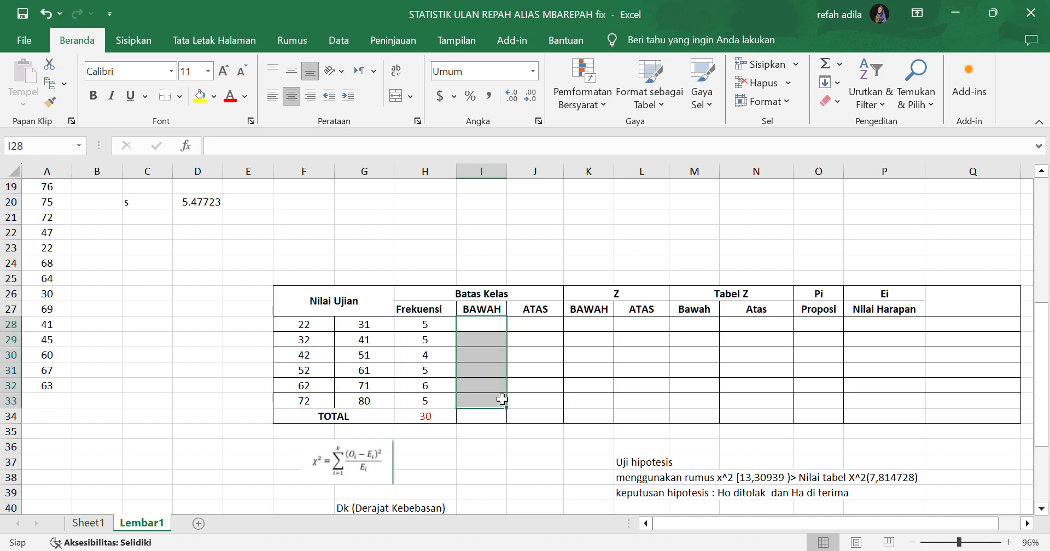
type("=")
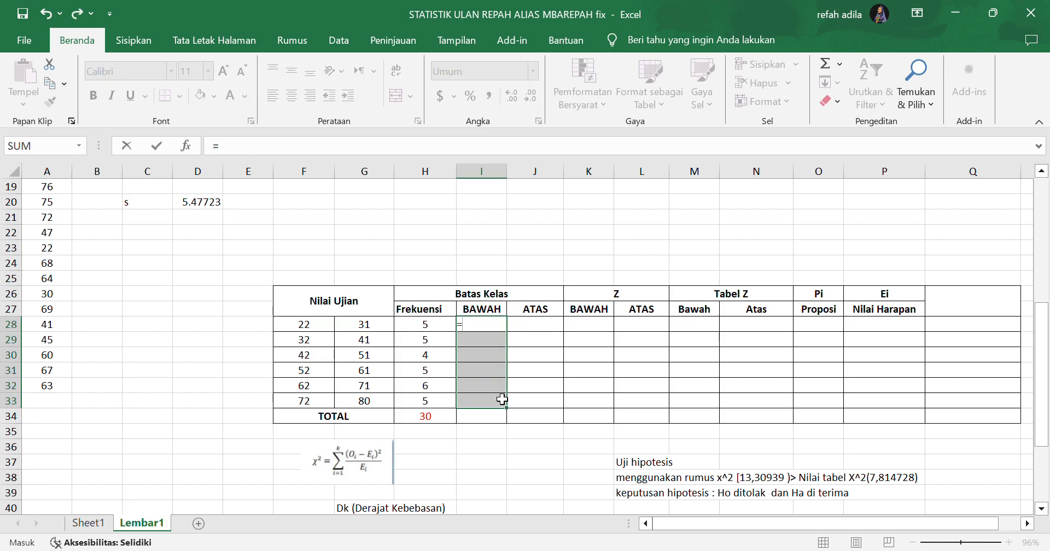
left_click_drag(325, 332, 323, 404)
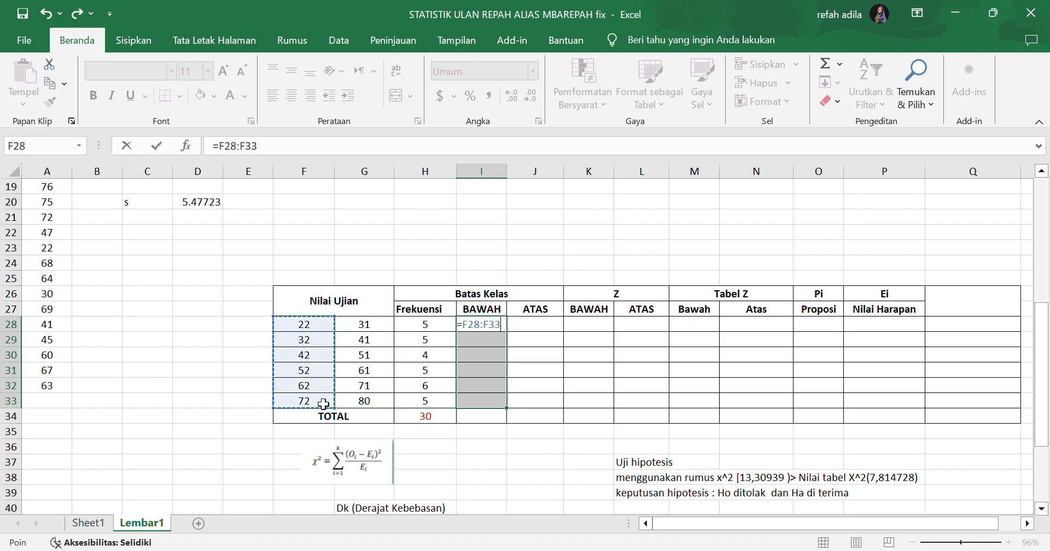
type("-0")
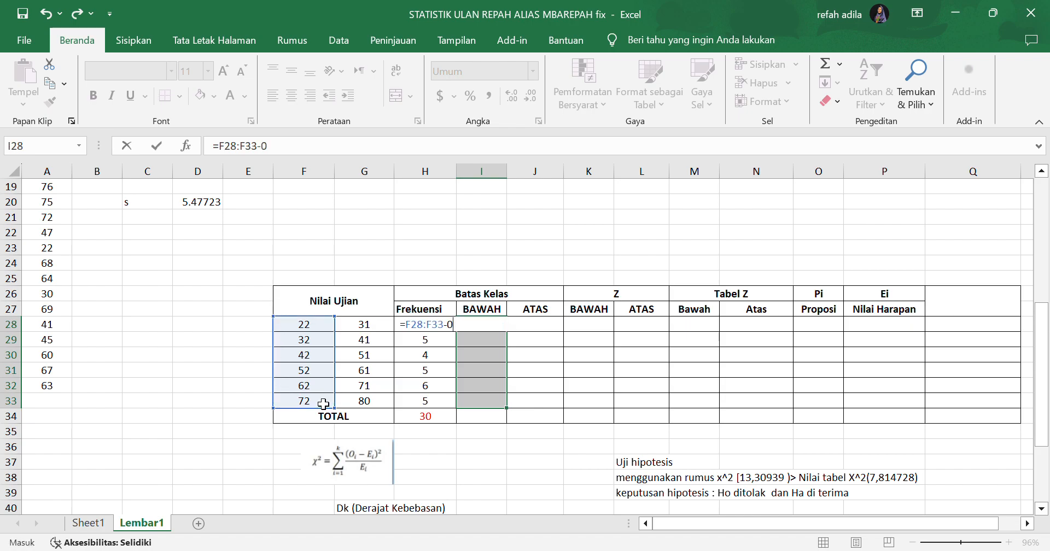
type(".5")
key("ctrl+shift+Return")
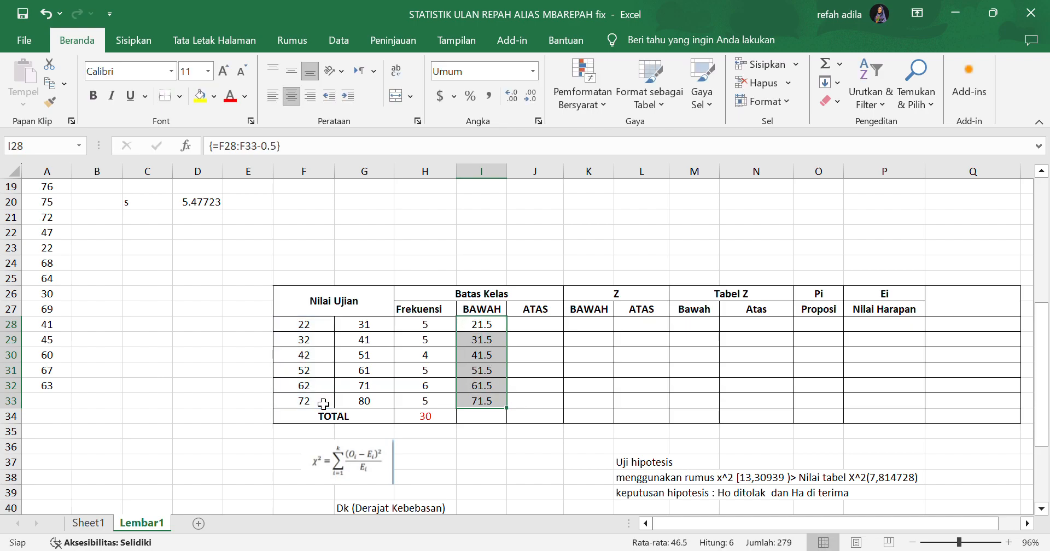
Total the Batas Kelas BAWAH column in I34 with =SUM(I28:I33).
left_click(484, 424)
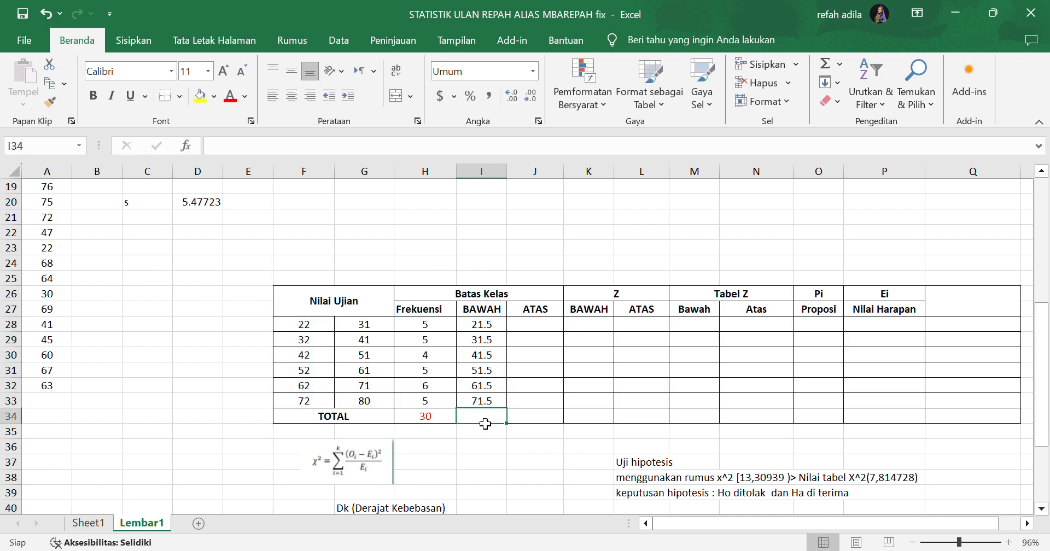
type("SU")
key("BackSpace")
key("BackSpace")
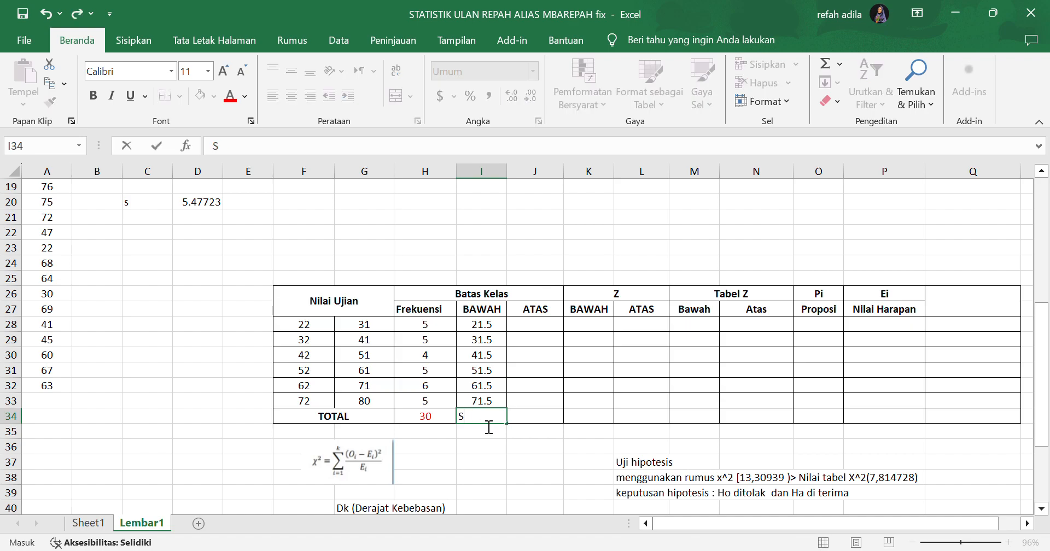
type("=SUM(")
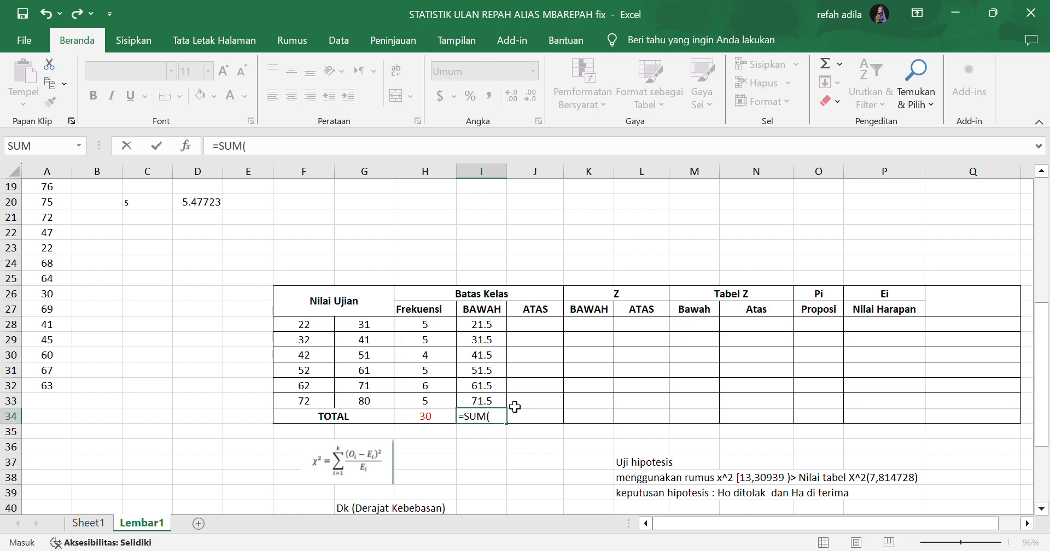
left_click_drag(506, 403, 501, 325)
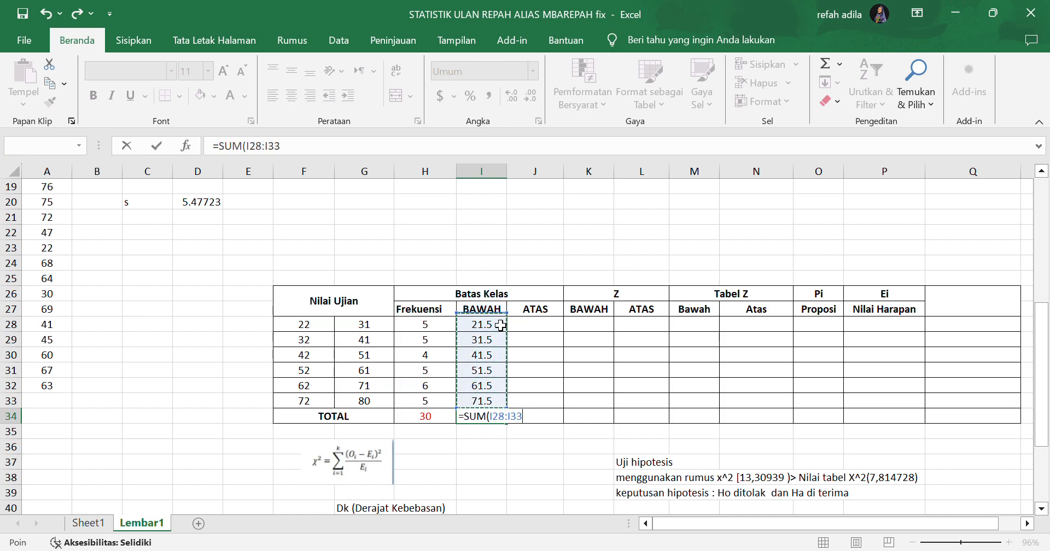
key("Return")
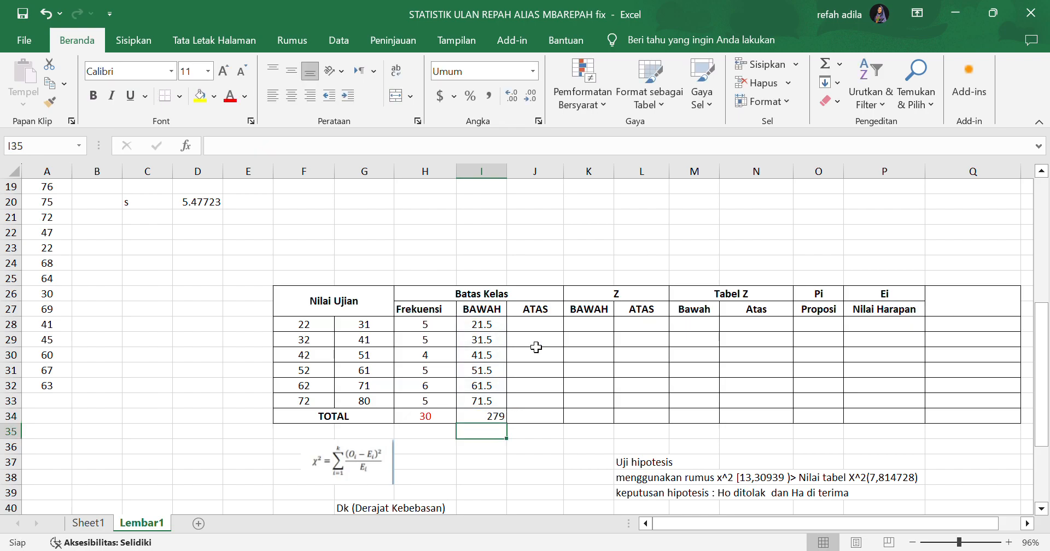
Fill the Batas Kelas ATAS cells J28:J33 with the array formula =G28:G33+0.5.
left_click_drag(536, 327, 539, 400)
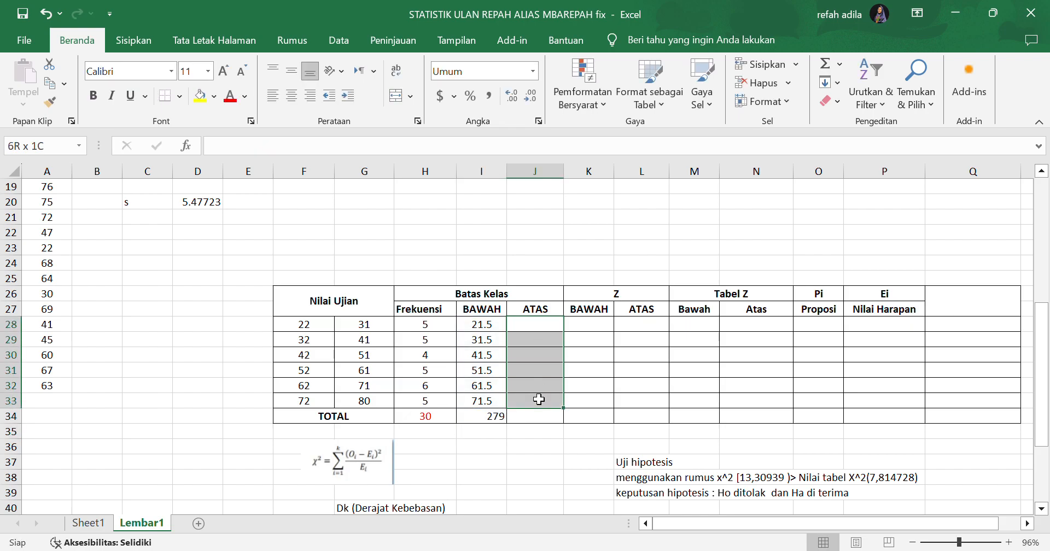
type("=")
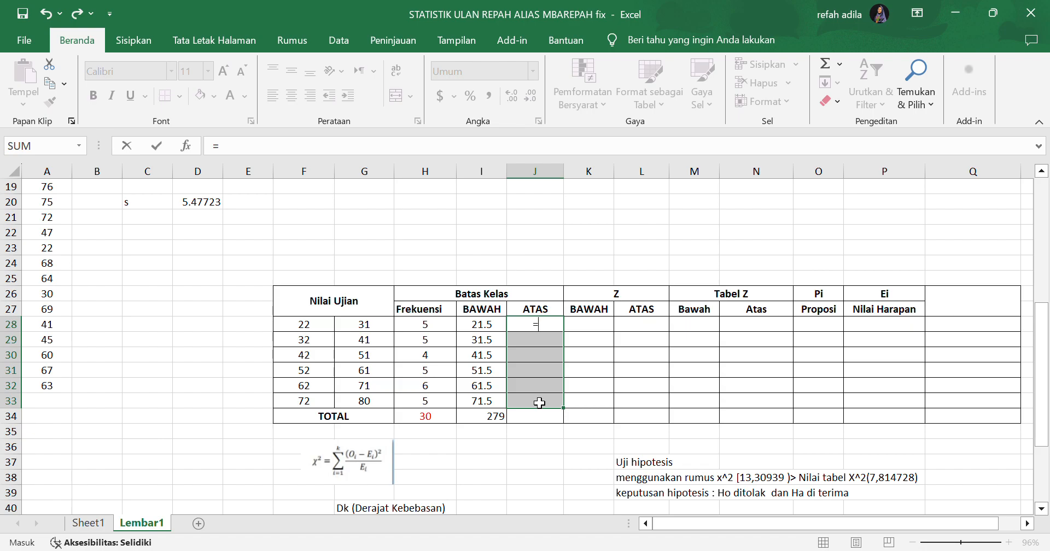
left_click_drag(380, 328, 387, 400)
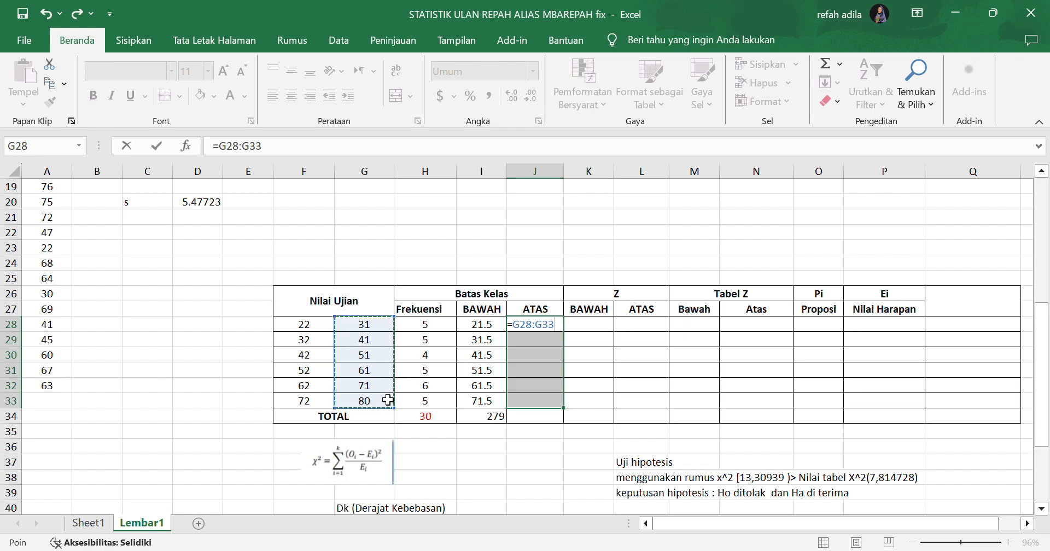
type("+")
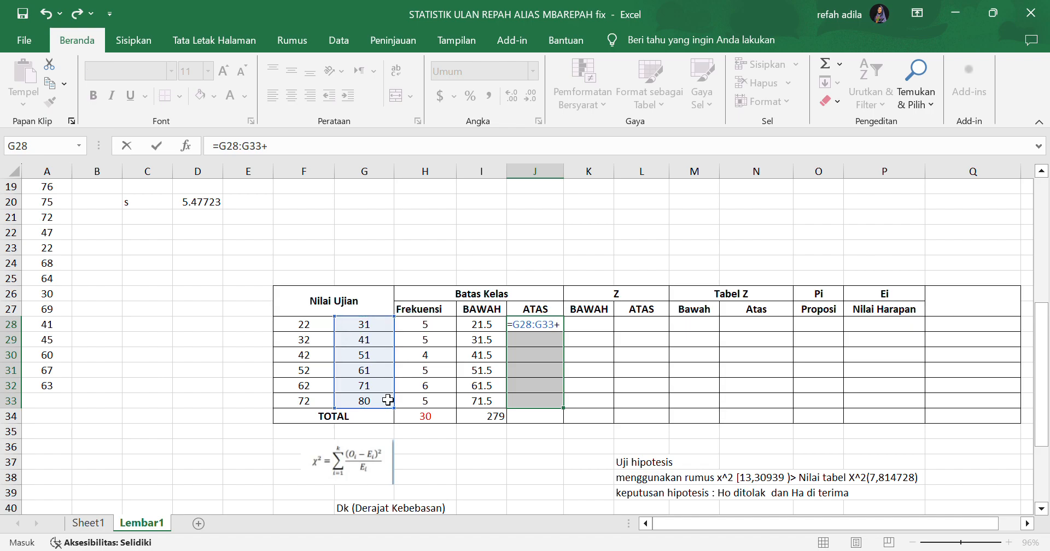
type("0.5")
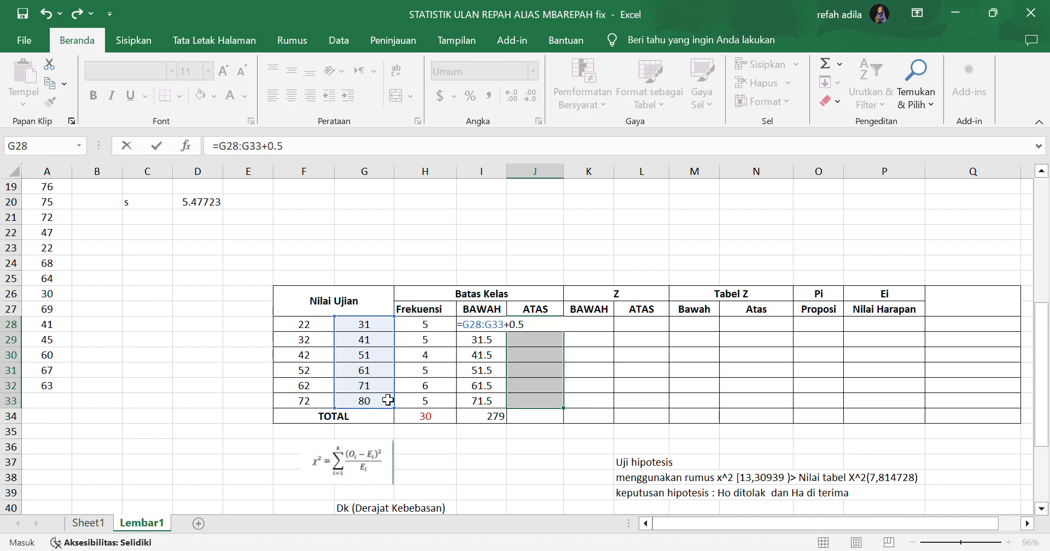
key("ctrl+shift+Return")
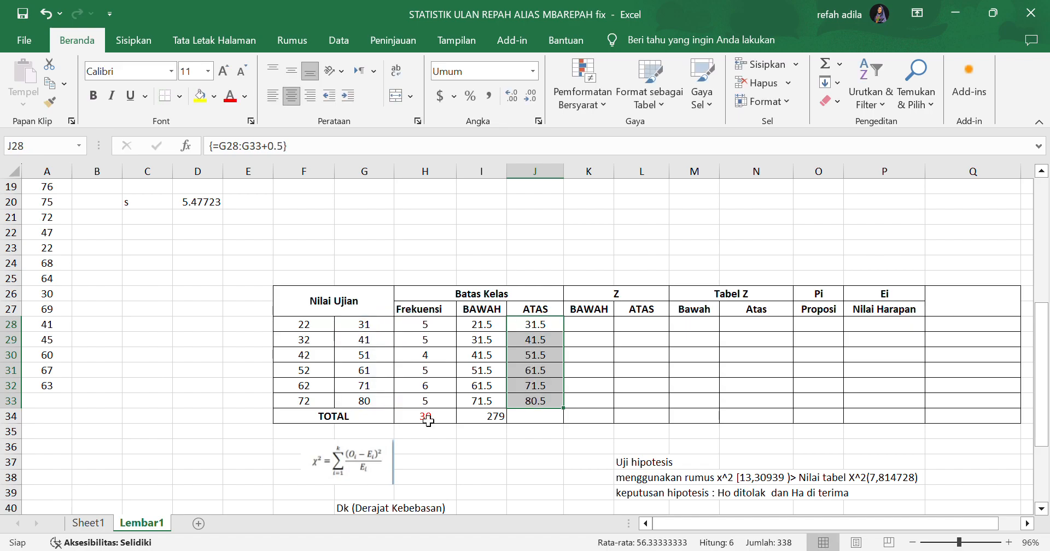
Total the Batas Kelas ATAS column in J34 with =SUM(J28:J33).
left_click(536, 417)
type("=S")
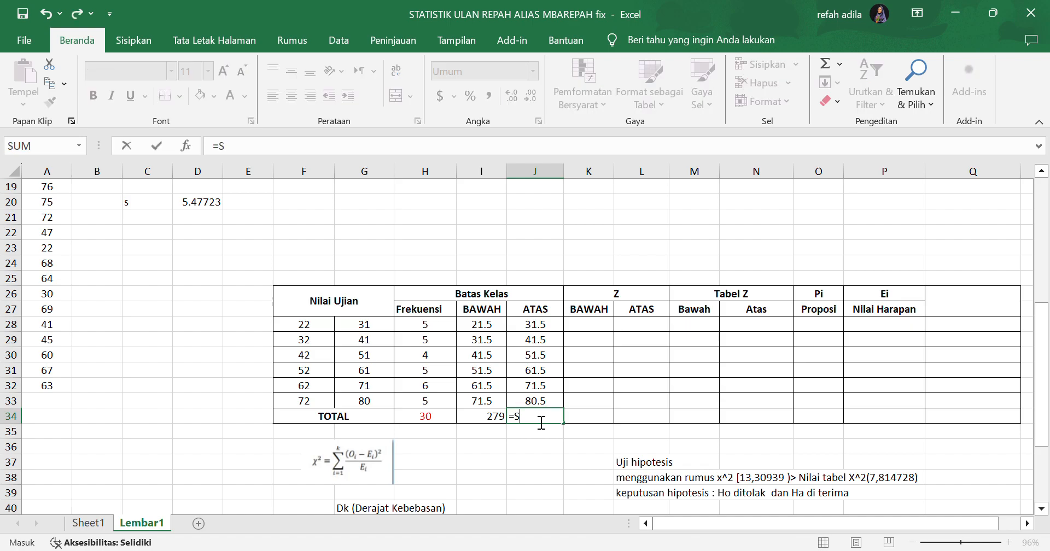
type("UM(")
left_click_drag(540, 399, 534, 328)
key("Return")
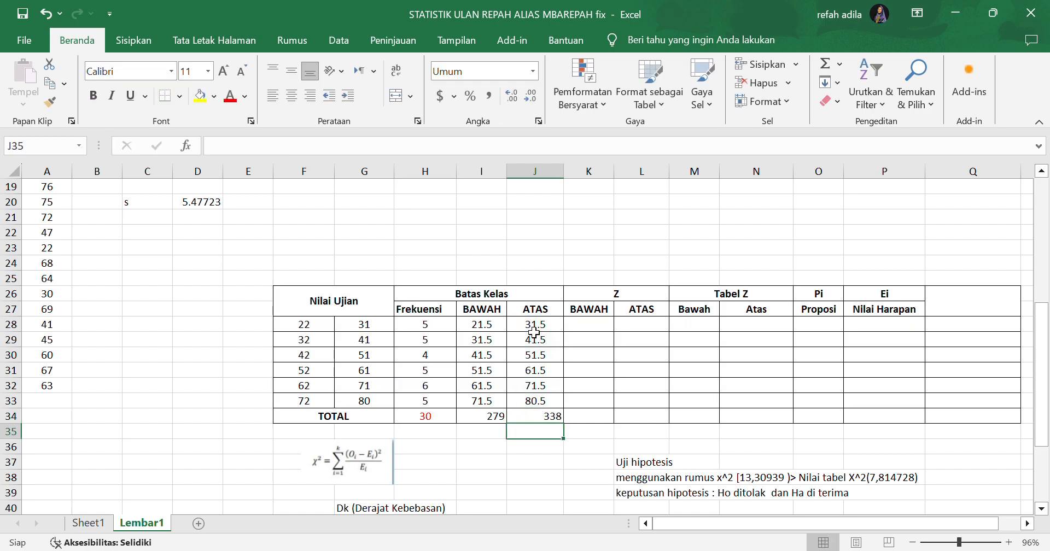
Fill the Z BAWAH cells K28:K33 with the array formula =(I28:I33-$H$12)/$D$20.
left_click_drag(590, 325, 592, 401)
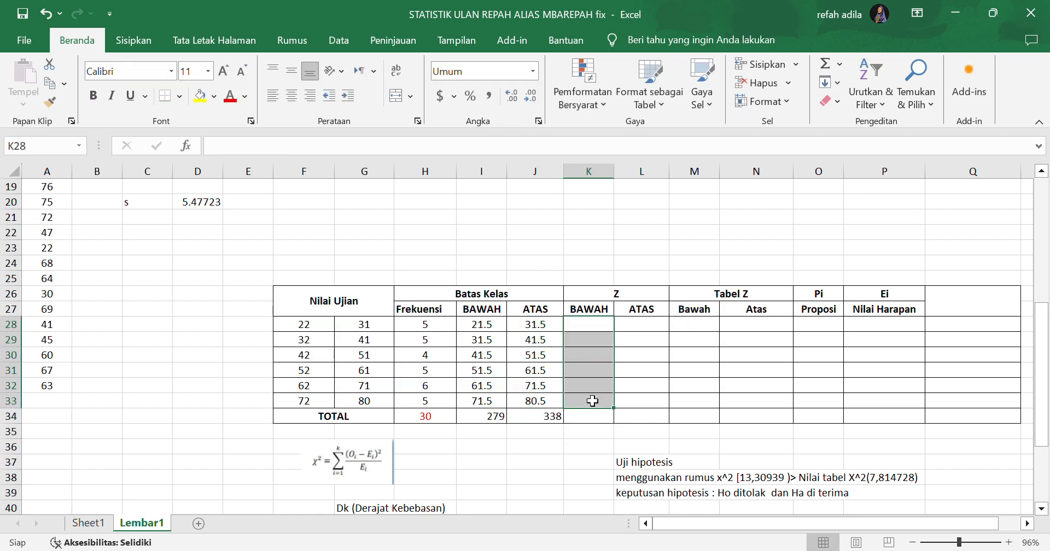
type("=")
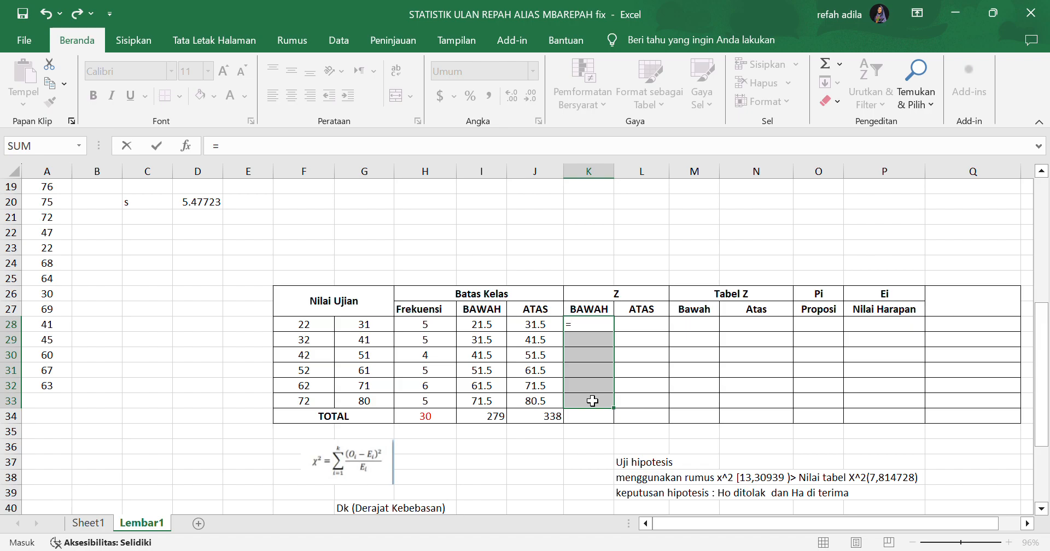
type("(")
left_click_drag(481, 326, 484, 402)
type("-")
left_click_drag(1044, 425, 1042, 349)
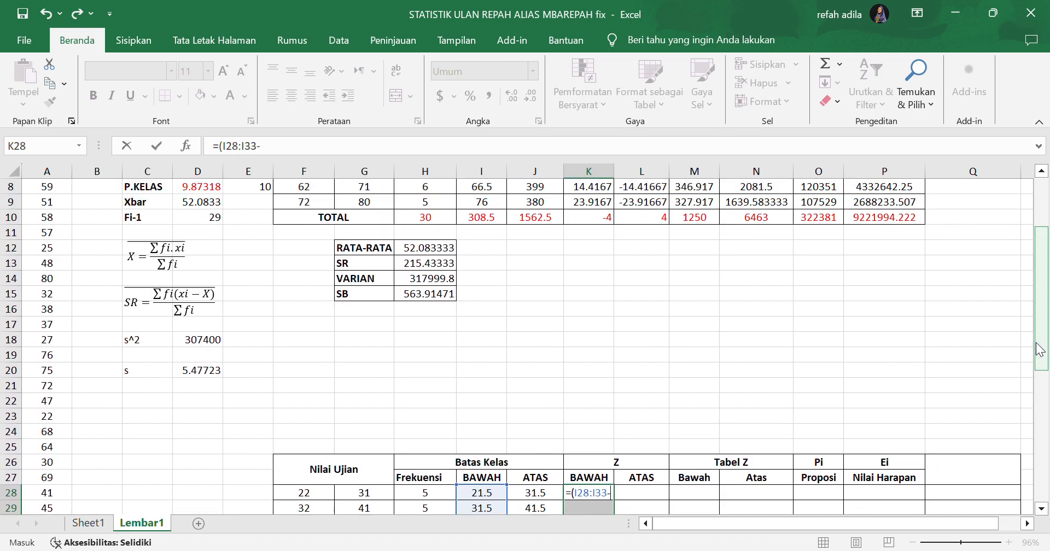
left_click(434, 254)
left_click(269, 154)
type("$H")
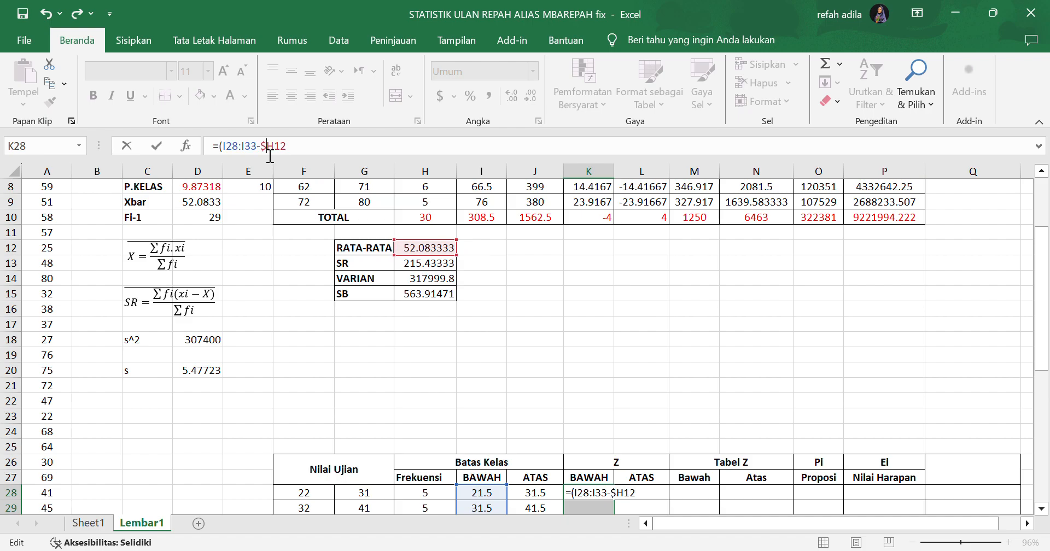
type("$")
type("/")
left_click(218, 379)
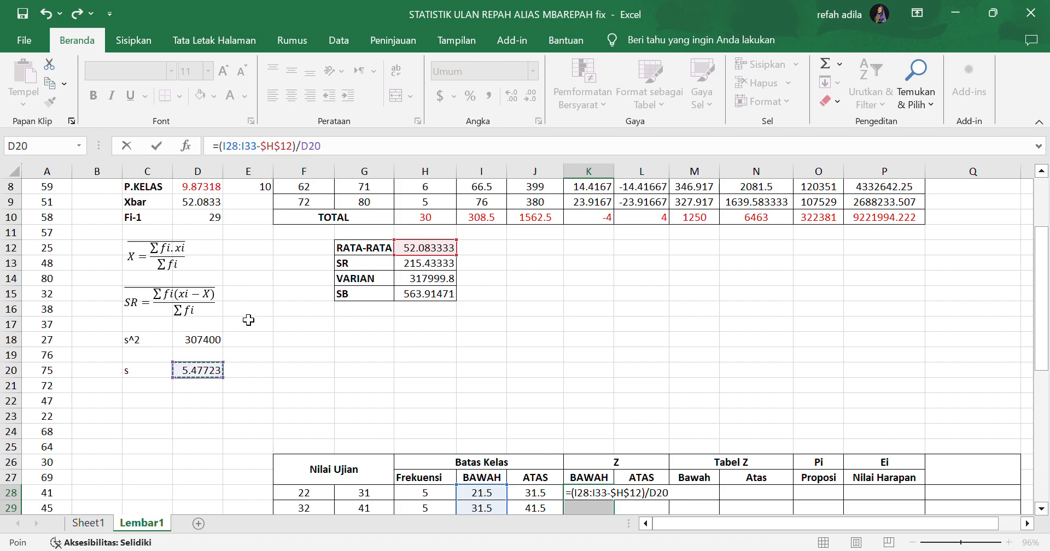
left_click(311, 156)
type("$")
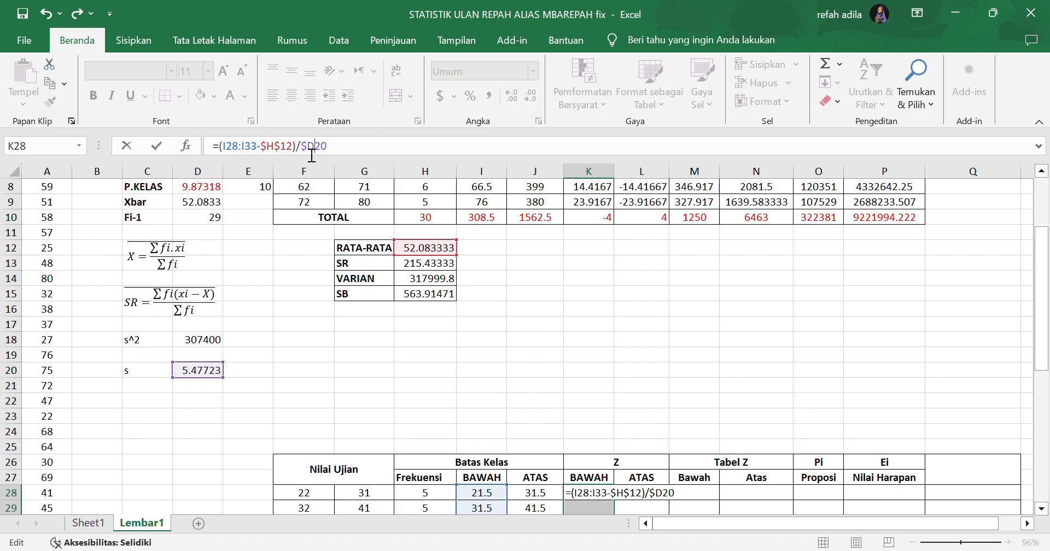
key("Right")
type("$")
key("ctrl+shift+Return")
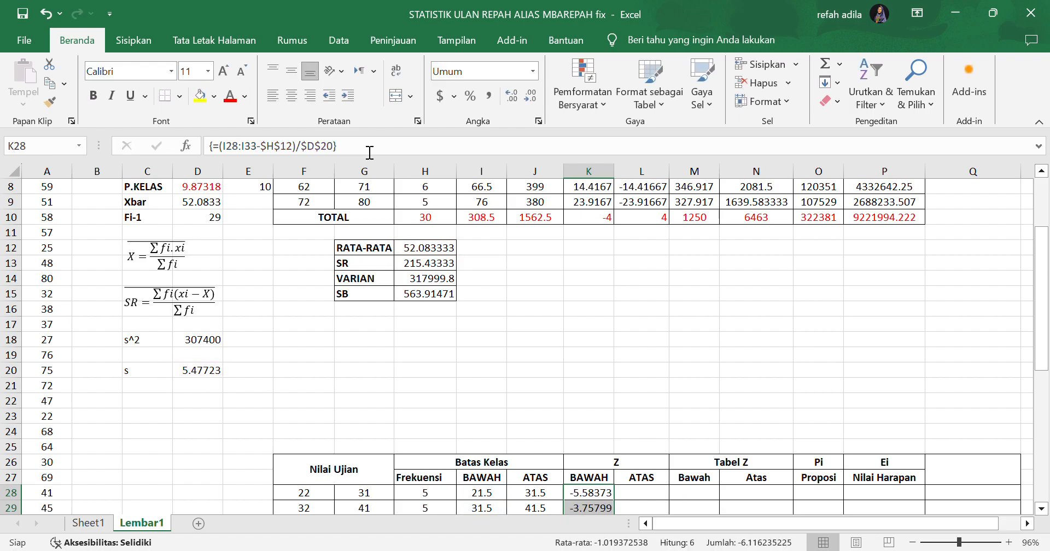
Total the Z BAWAH column in K34 with =SUM(K28:K33).
left_click_drag(1045, 255, 1044, 324)
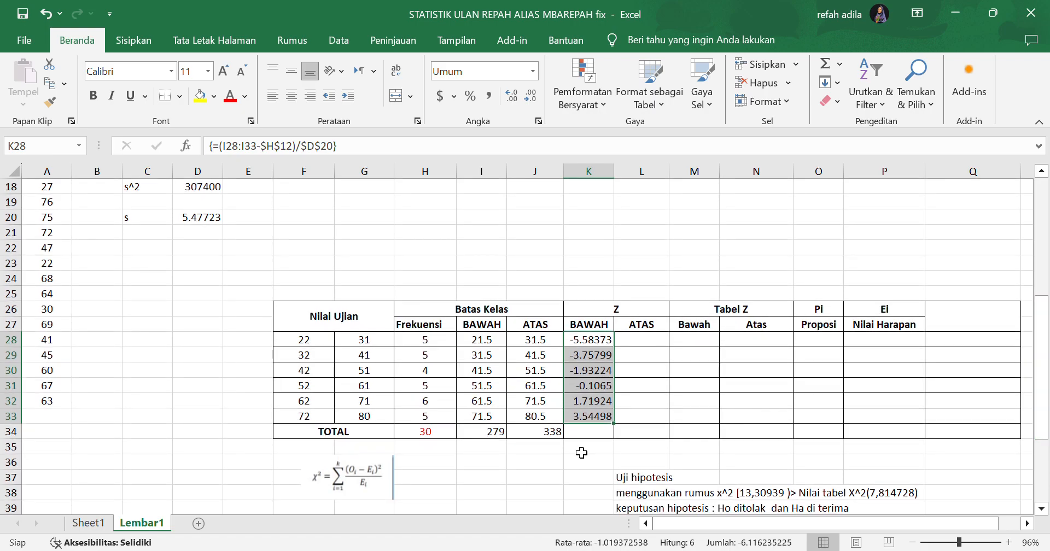
left_click(585, 437)
type("=")
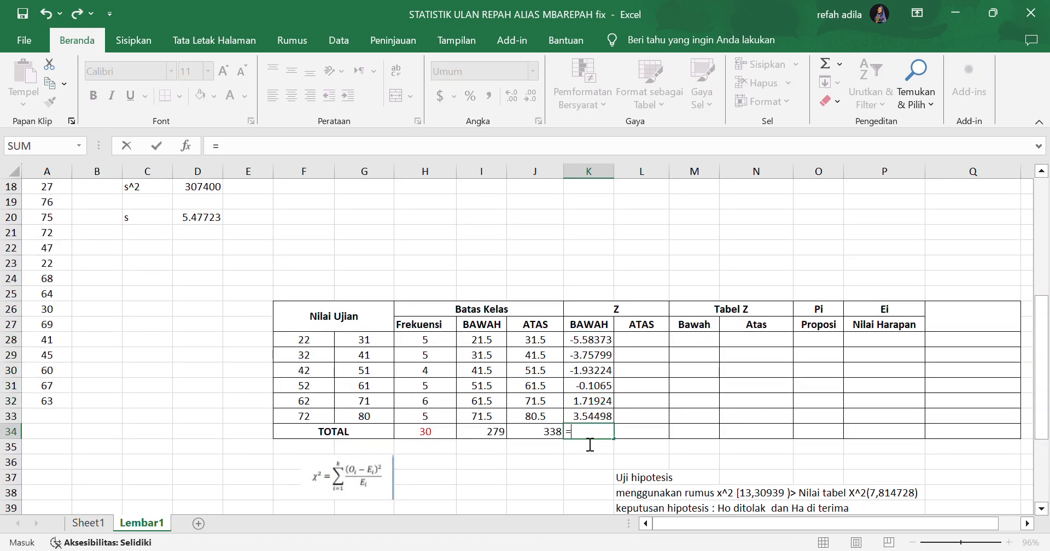
type("SUM(")
mouse_move(600, 424)
left_mouse_down()
mouse_move(586, 309)
mouse_move(591, 418)
left_mouse_up()
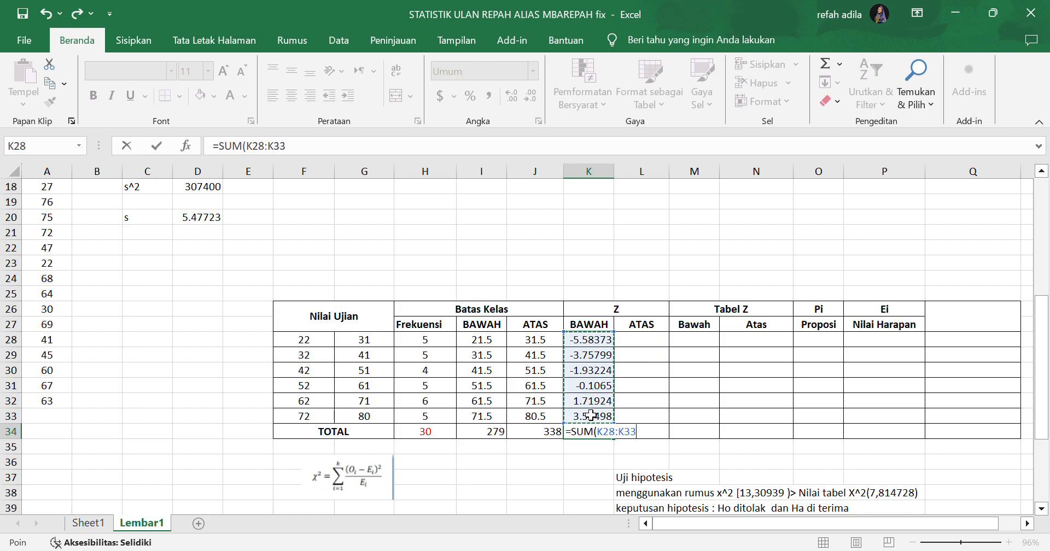
key("Return")
Fill the Z ATAS cells L28:L33 with the array formula =(J28:J33-$H$12)/D20.
left_click_drag(643, 339, 639, 423)
type("=")
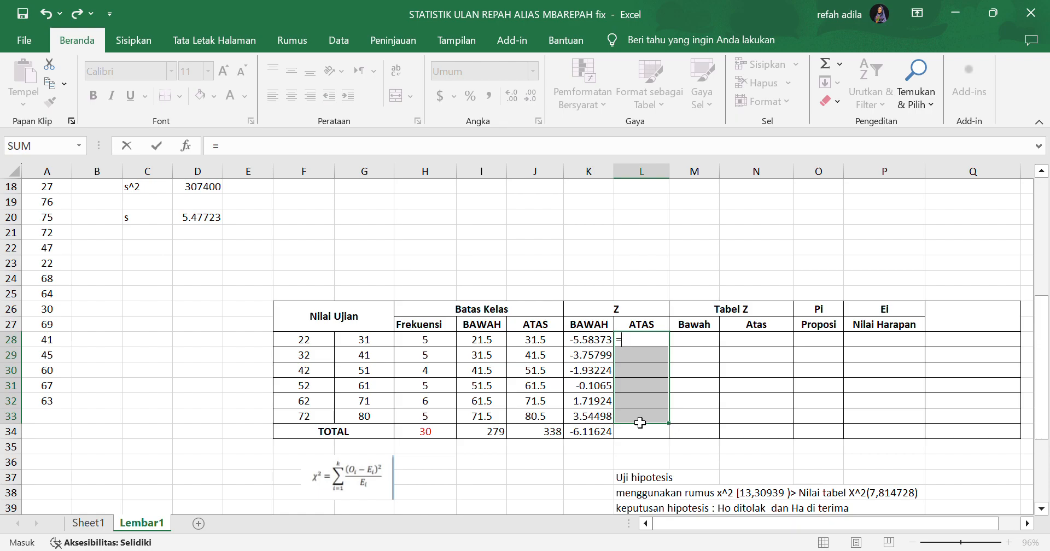
type("(")
left_click_drag(529, 348, 531, 416)
type("-")
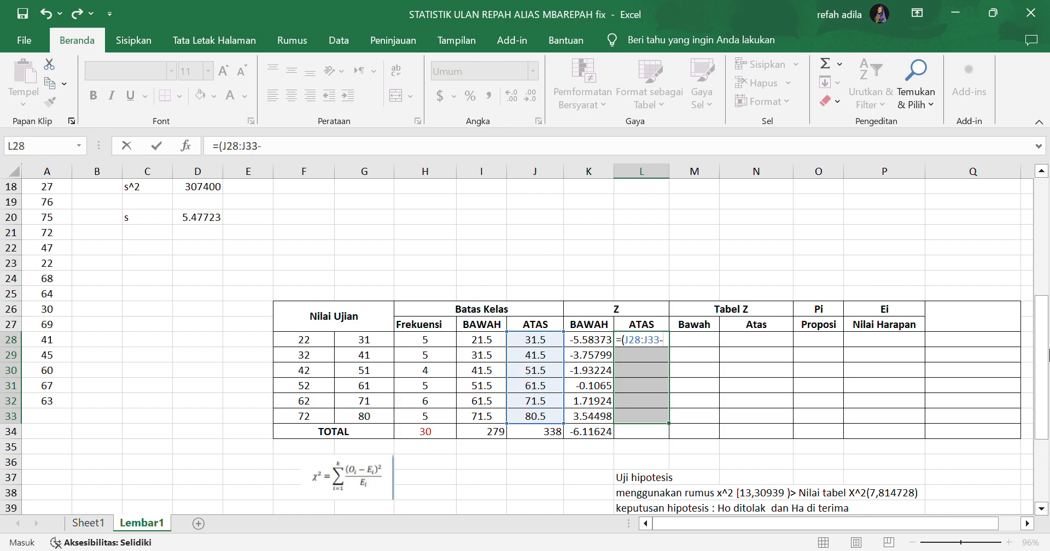
left_click_drag(1044, 355, 1041, 277)
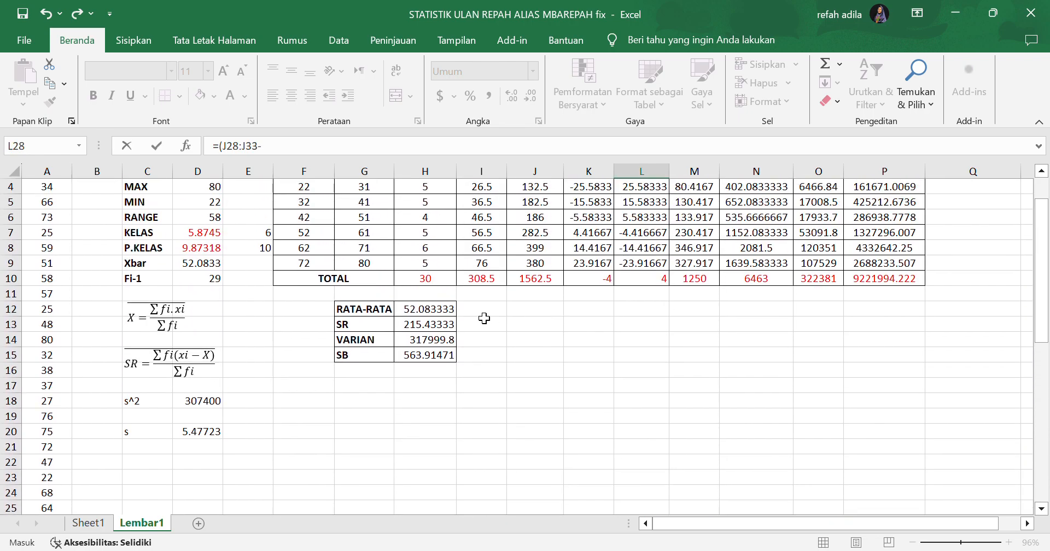
left_click(447, 310)
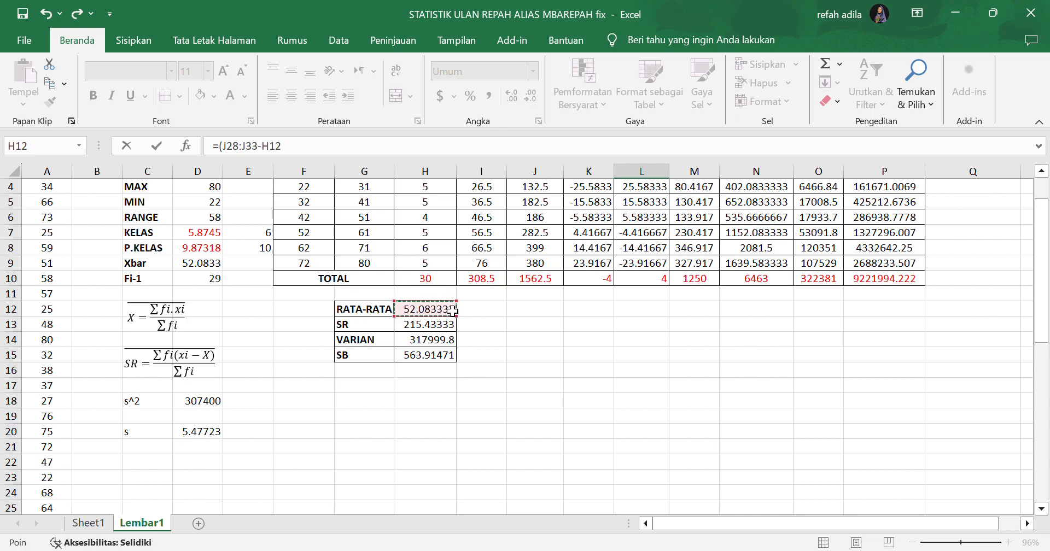
left_click(270, 155)
type("$H")
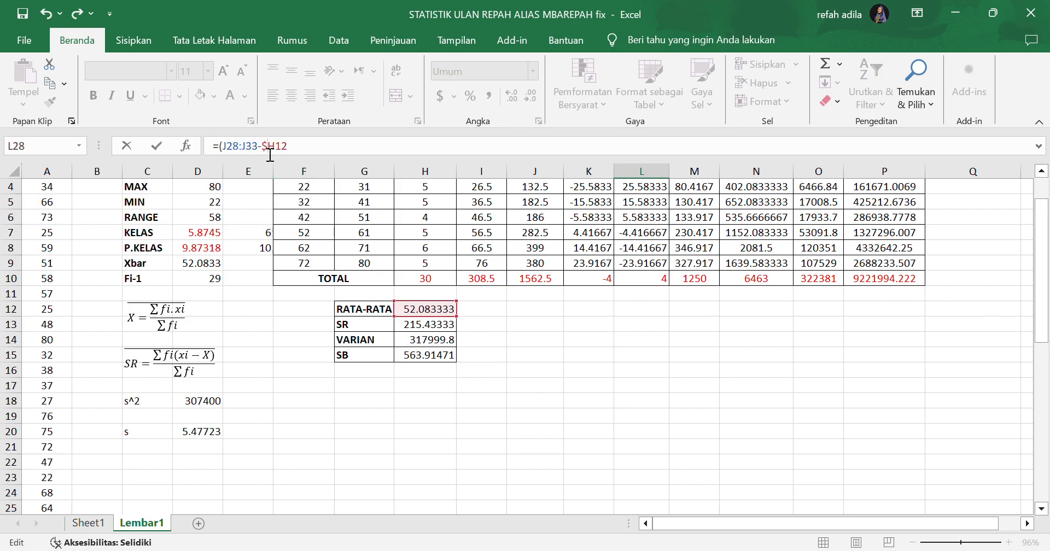
type("$12)/")
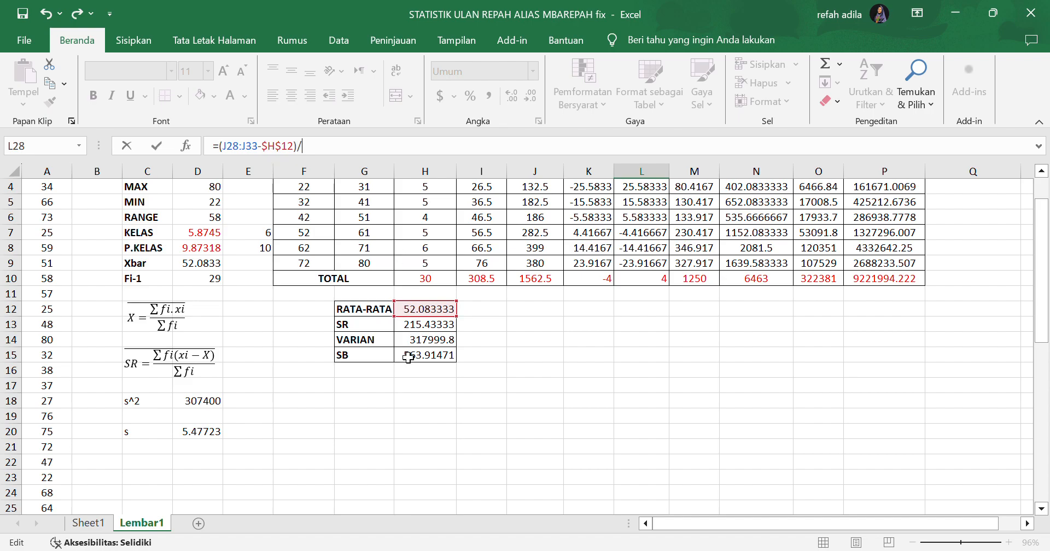
left_click(196, 436)
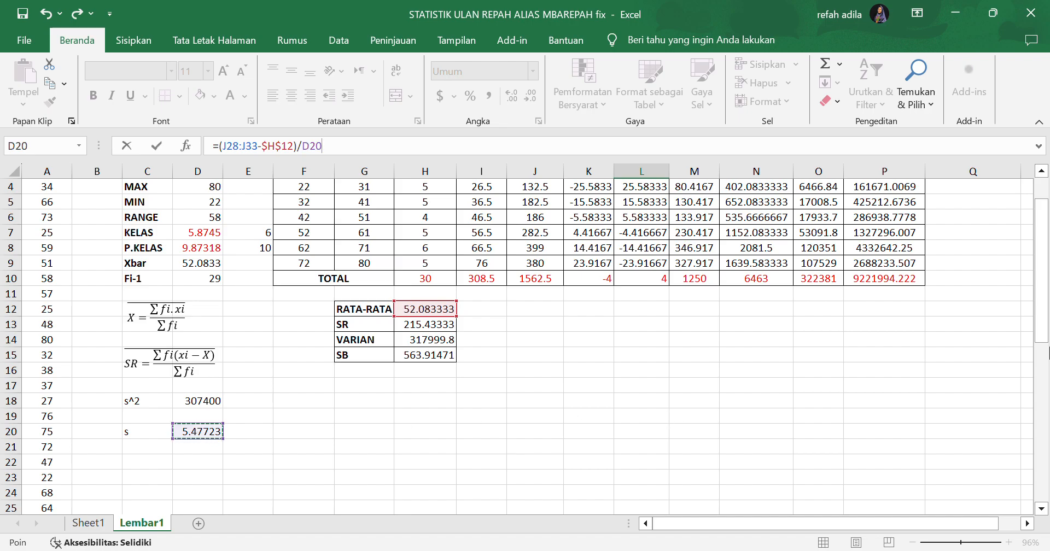
left_click_drag(1044, 335, 1039, 418)
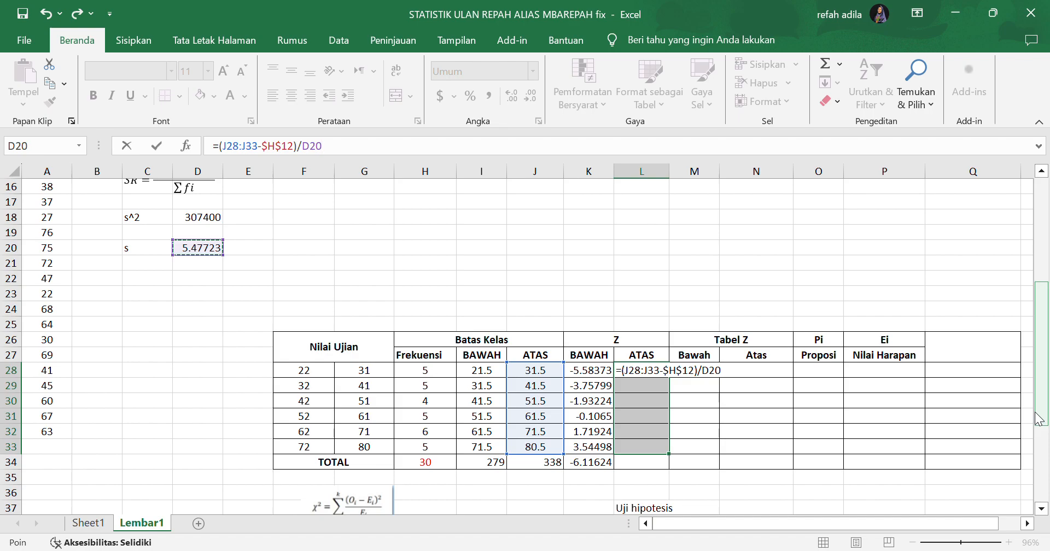
key("ctrl+shift+Return")
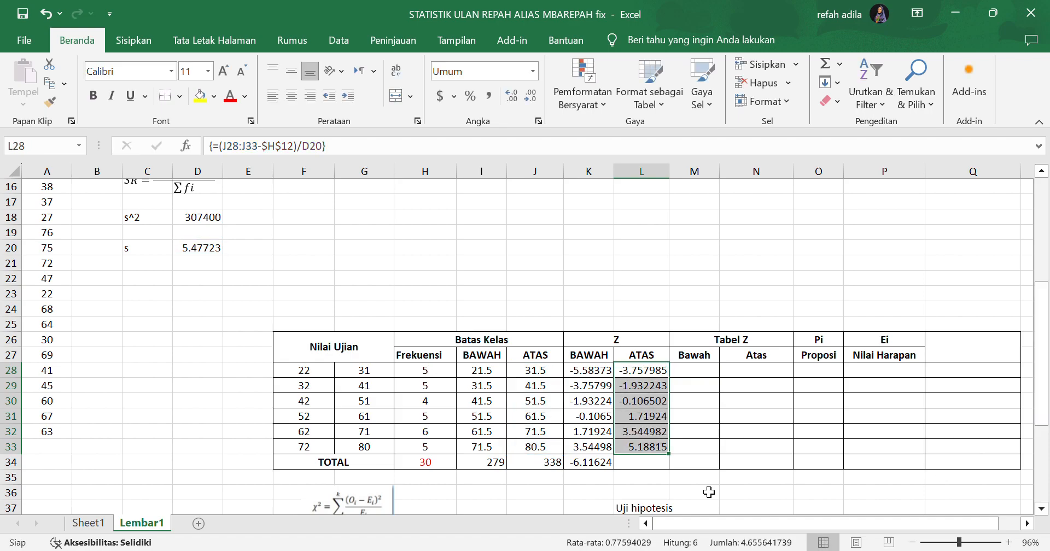
Total the Z ATAS column in L34 with =SUM(L28:L33).
left_click(604, 453)
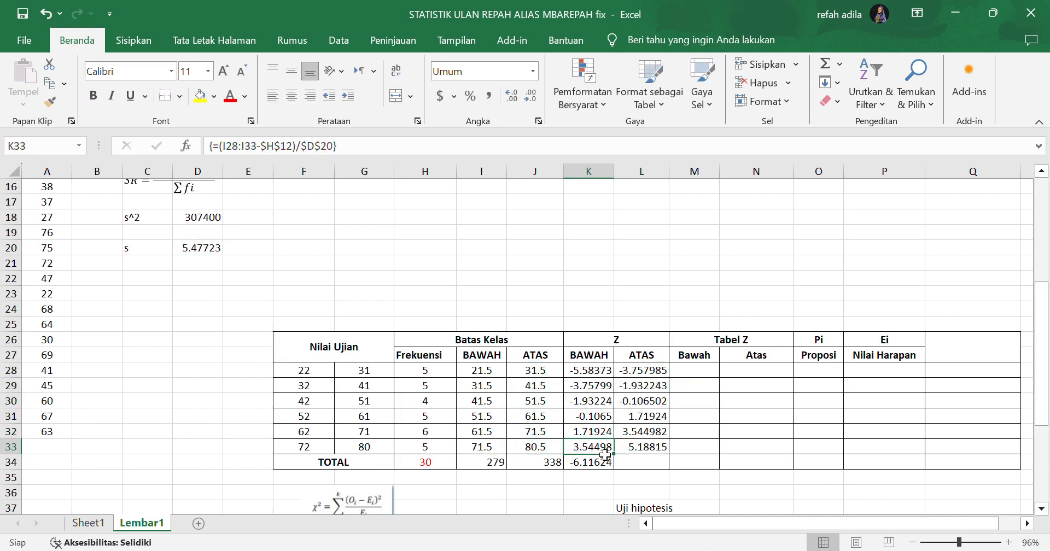
left_click(636, 468)
type("=SUM")
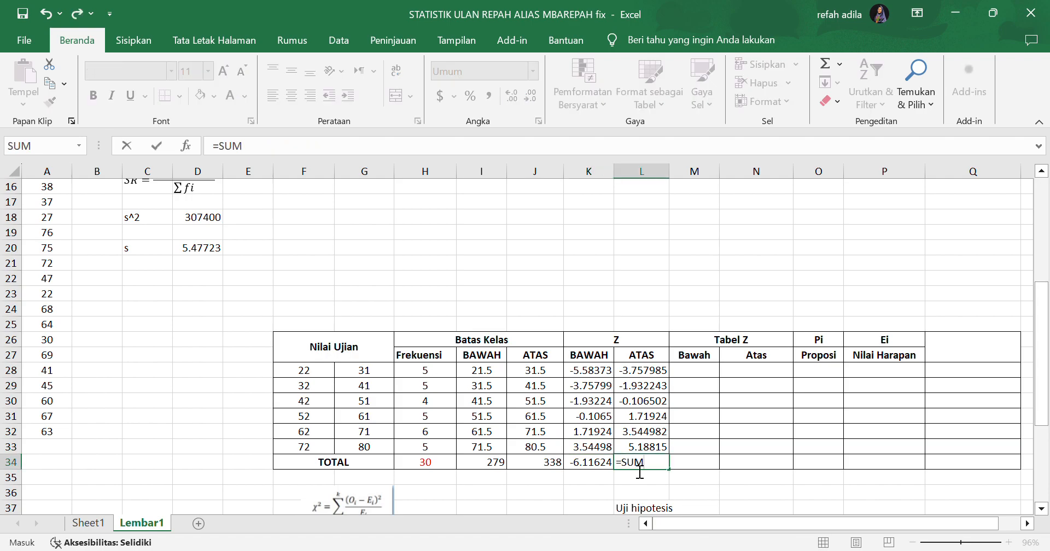
type("(")
left_click_drag(656, 448, 642, 372)
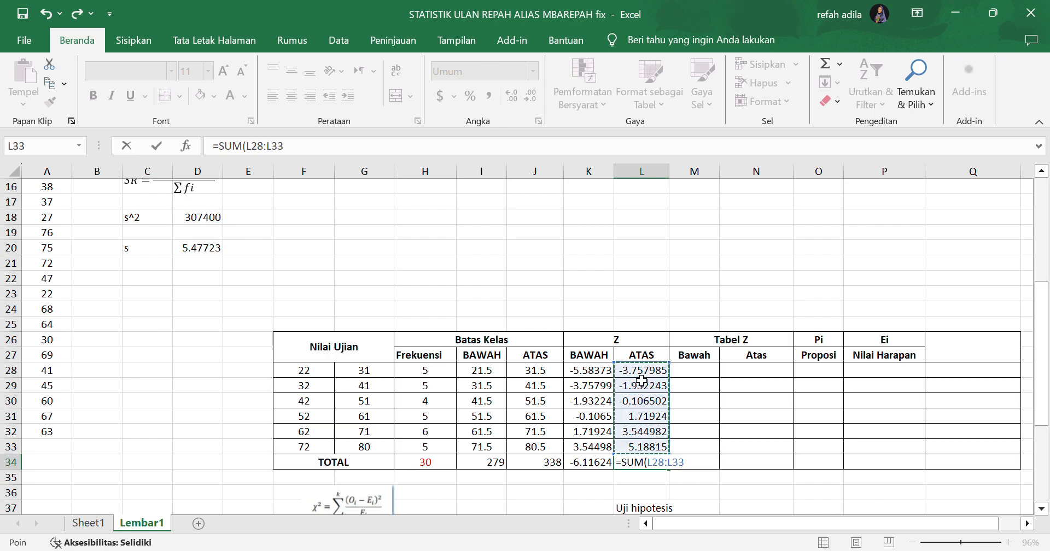
key("Return")
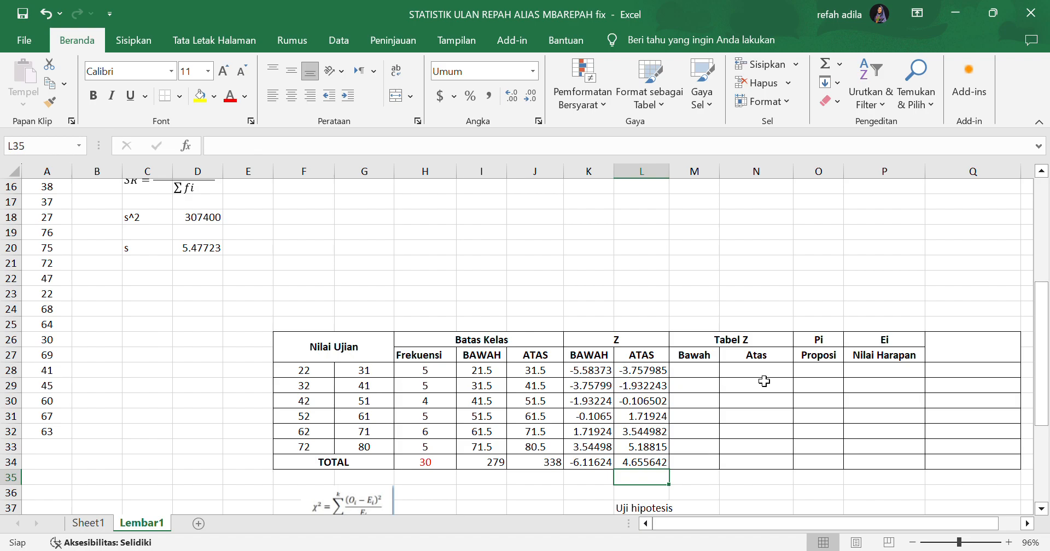
Fill the Tabel Z Bawah cells M28:M33 with the array formula =NORMSDIST(K28:K33).
left_click_drag(694, 372, 695, 449)
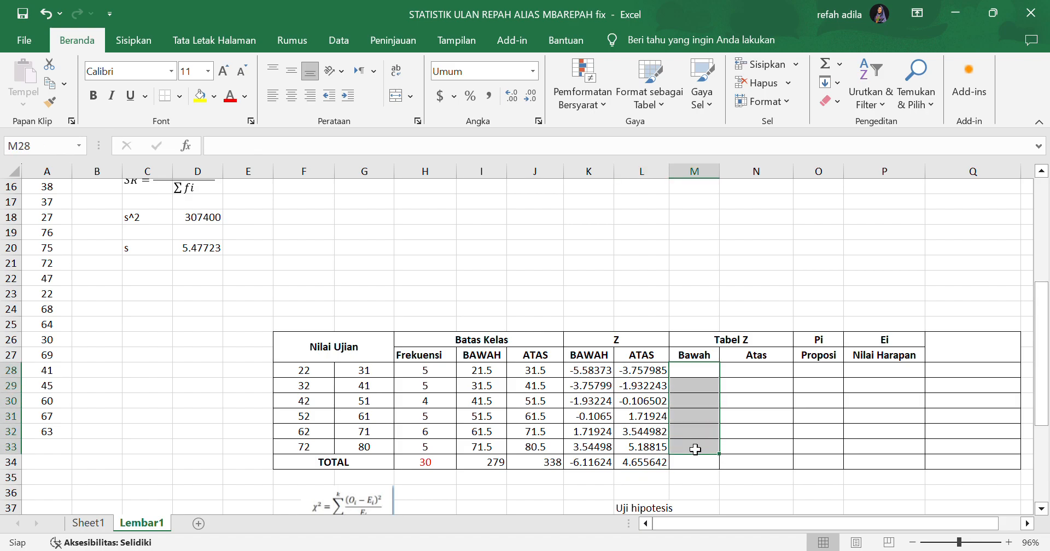
type("=N")
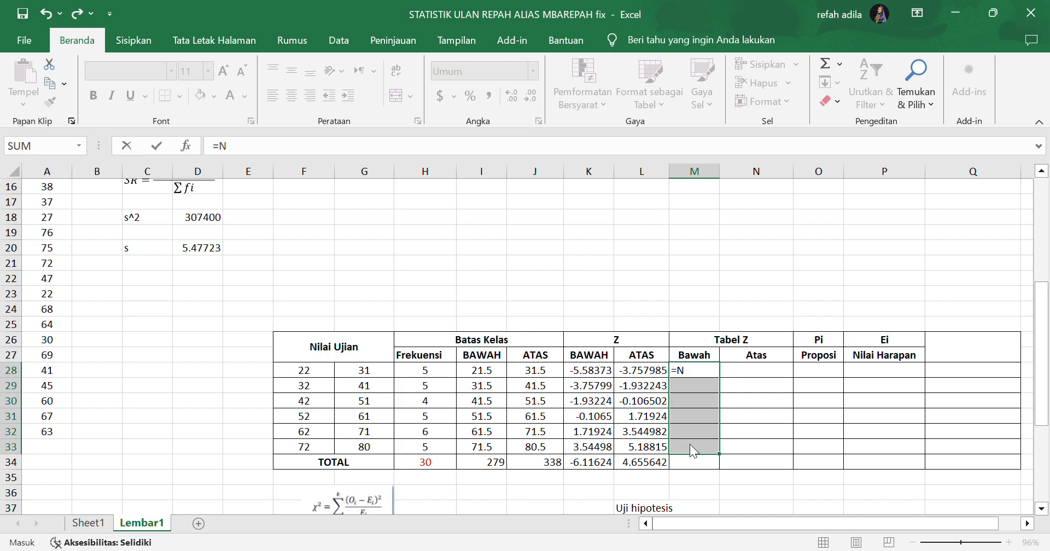
type("ORMS")
key("Tab")
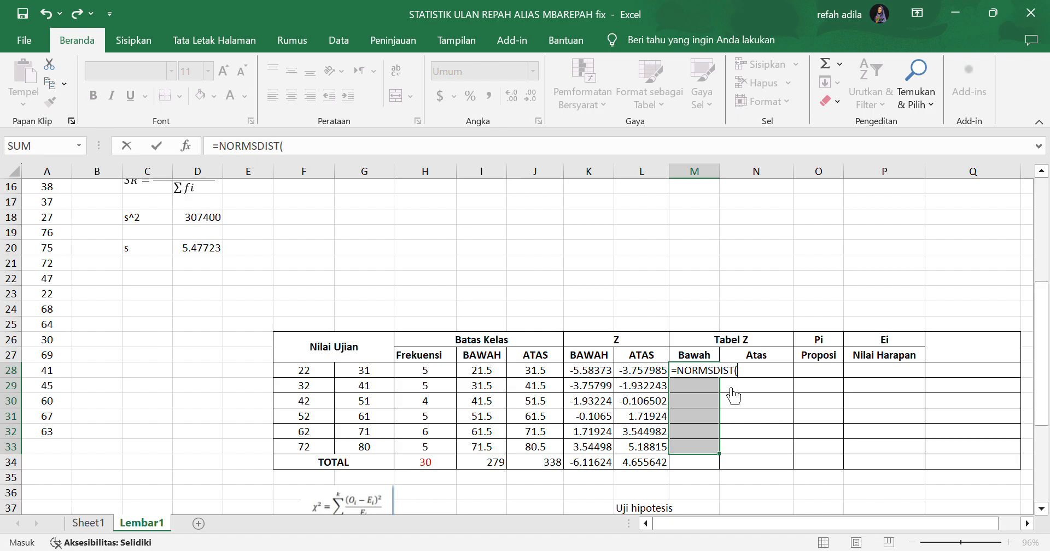
left_click(600, 376)
left_click_drag(600, 378, 596, 454)
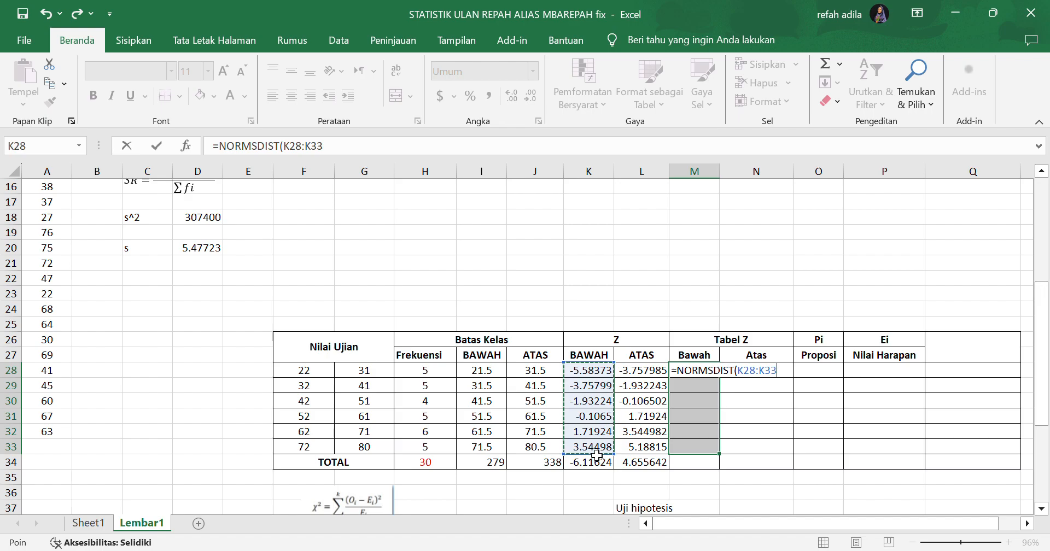
type(")")
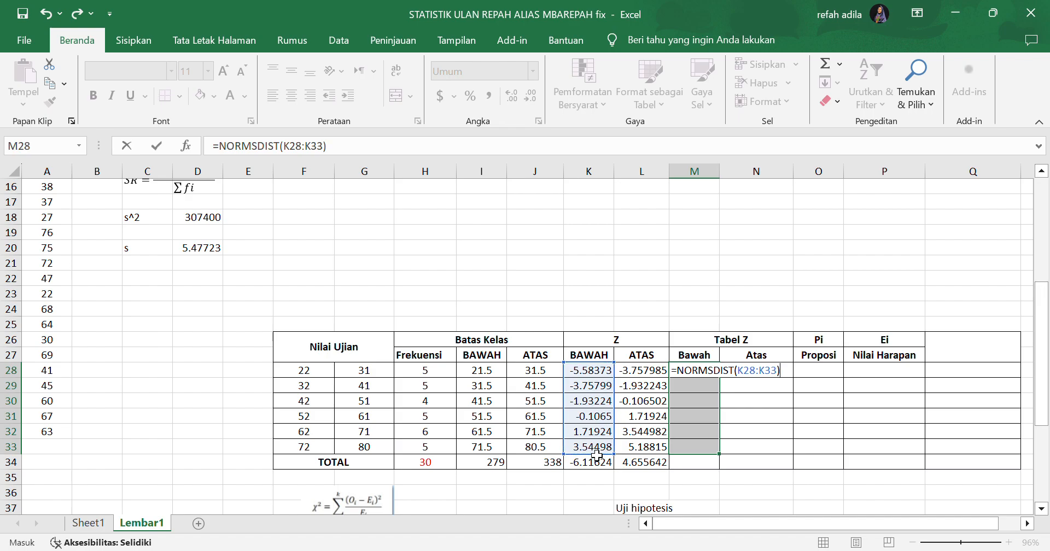
key("ctrl+shift+Return")
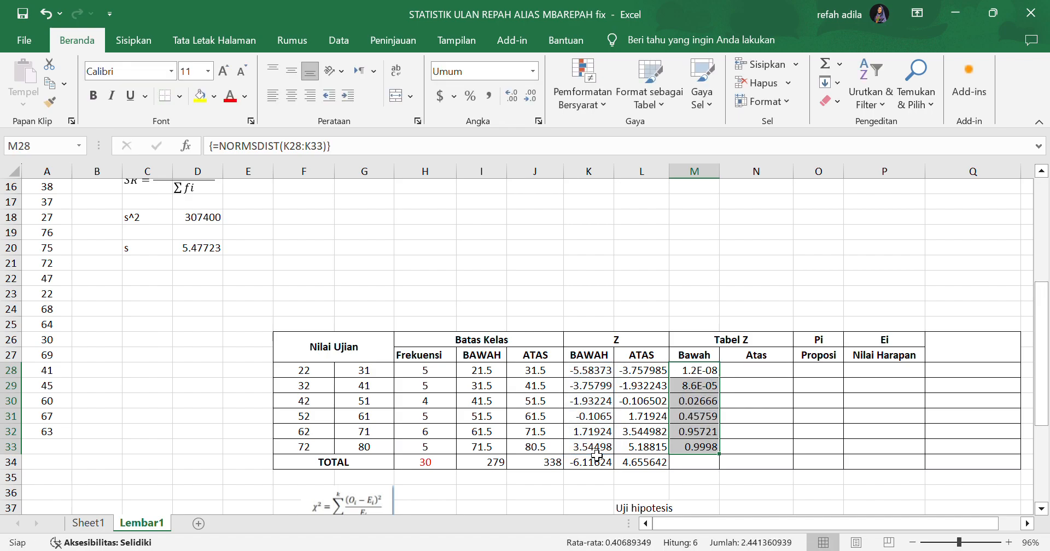
Total the Tabel Z Bawah column in M34 with =SUM(M28:M33).
left_click(702, 464)
type("=SUM(")
left_click_drag(720, 376, 718, 449)
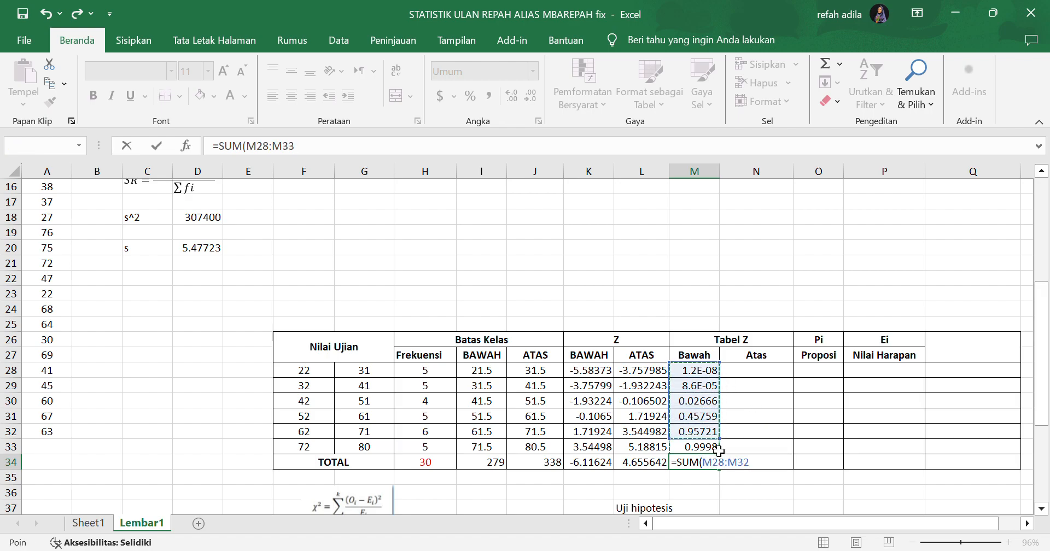
key("Return")
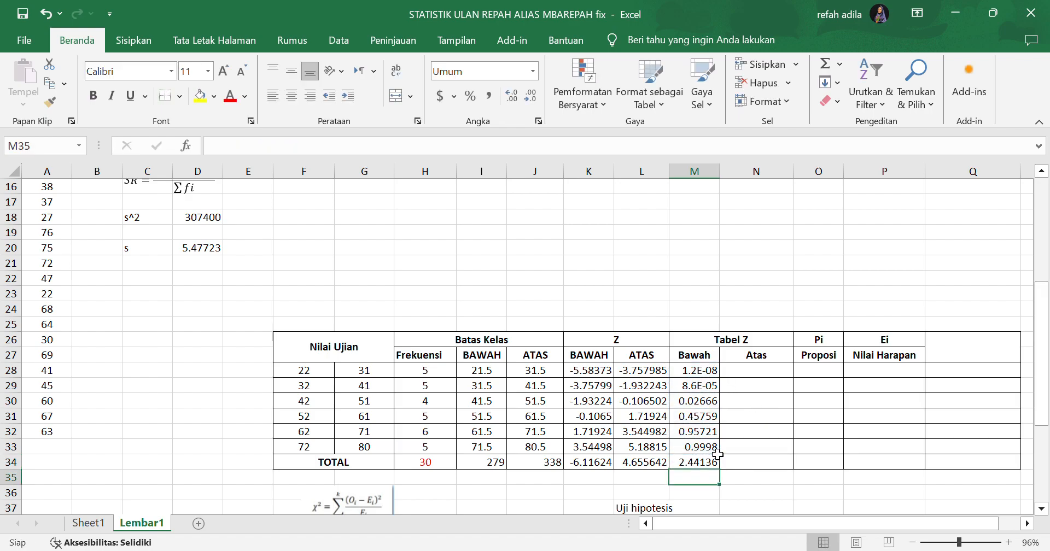
Fill the Tabel Z Atas cells N28:N33 with the array formula =NORMSDIST(L28:L33).
left_click_drag(786, 368, 782, 459)
type("=NORMS")
key("Tab")
left_click(663, 375)
left_click_drag(663, 375, 665, 447)
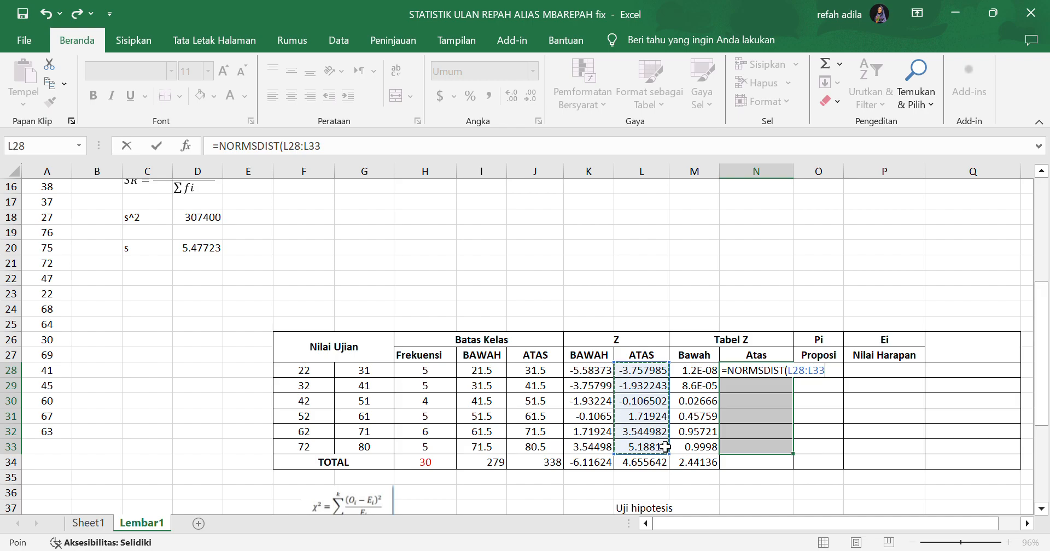
type(")")
key("ctrl+shift+Return")
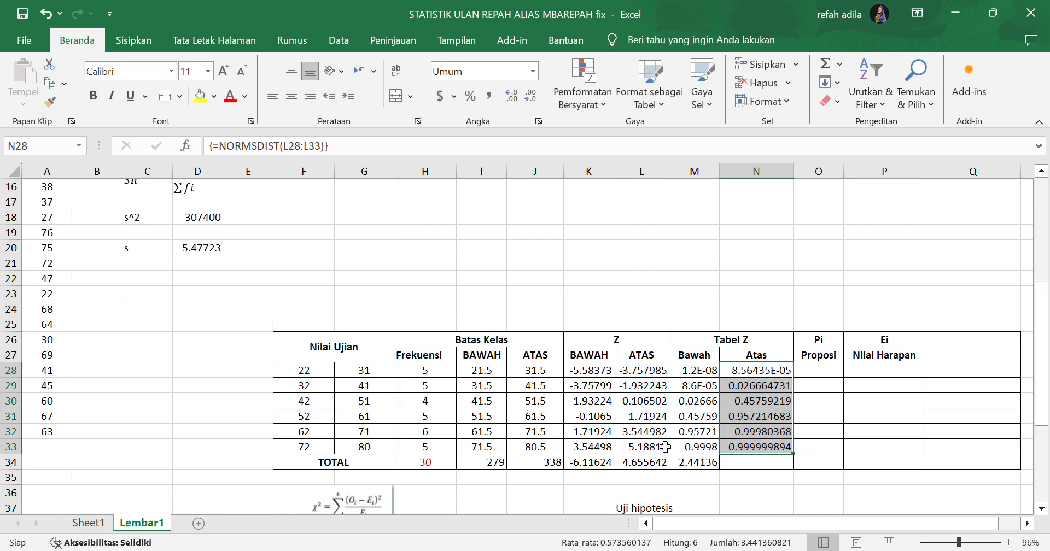
Total the Tabel Z Atas column in N34 with =SUM(N28:N33).
left_click(773, 464)
type("SUM")
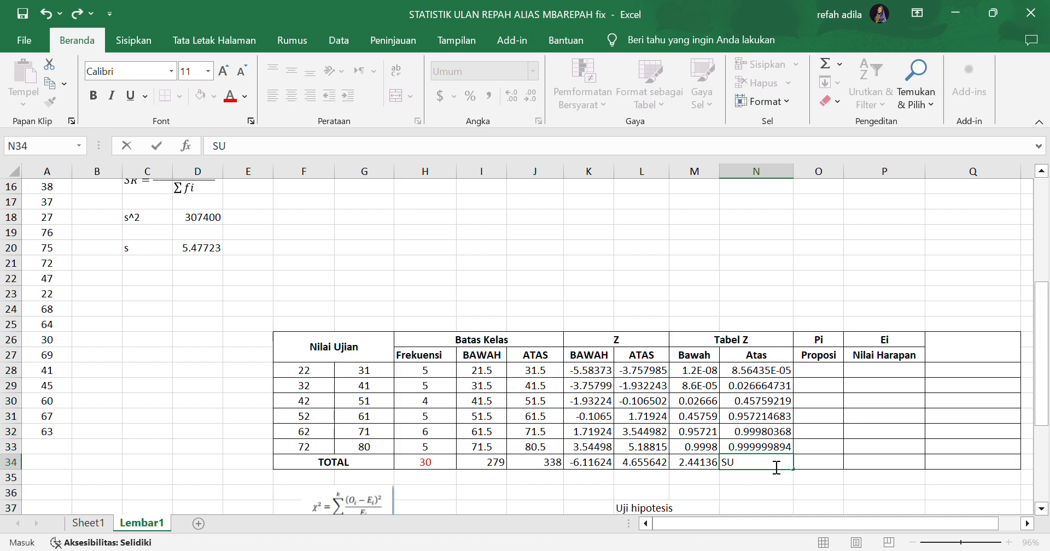
key("BackSpace")
key("BackSpace")
type("=SUM")
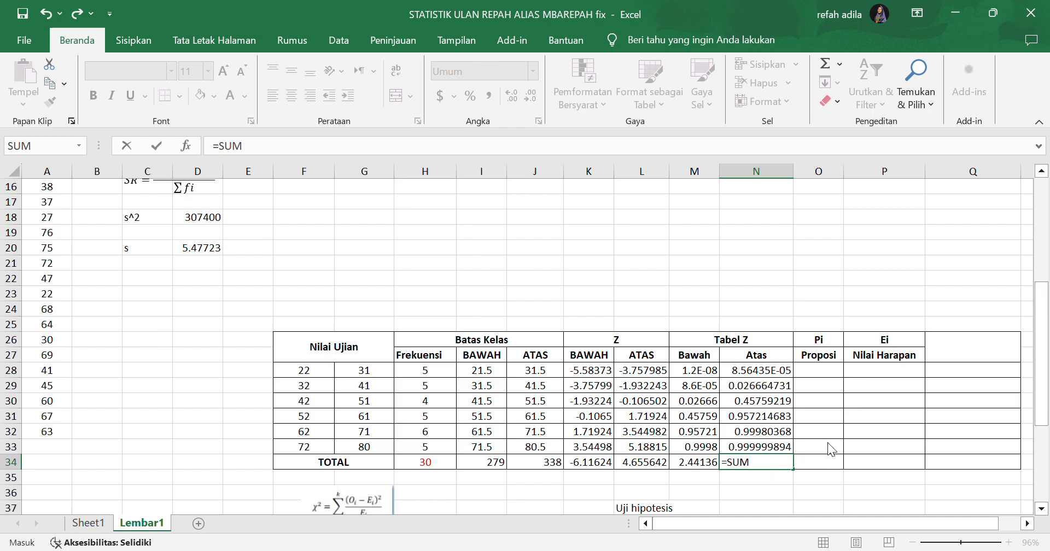
type("(")
left_click_drag(784, 449, 779, 381)
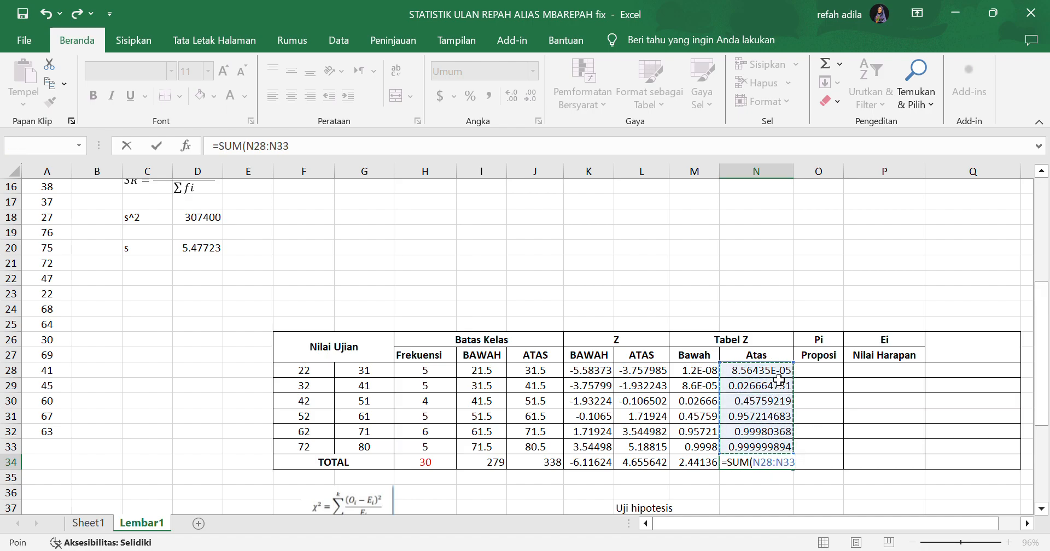
key("Return")
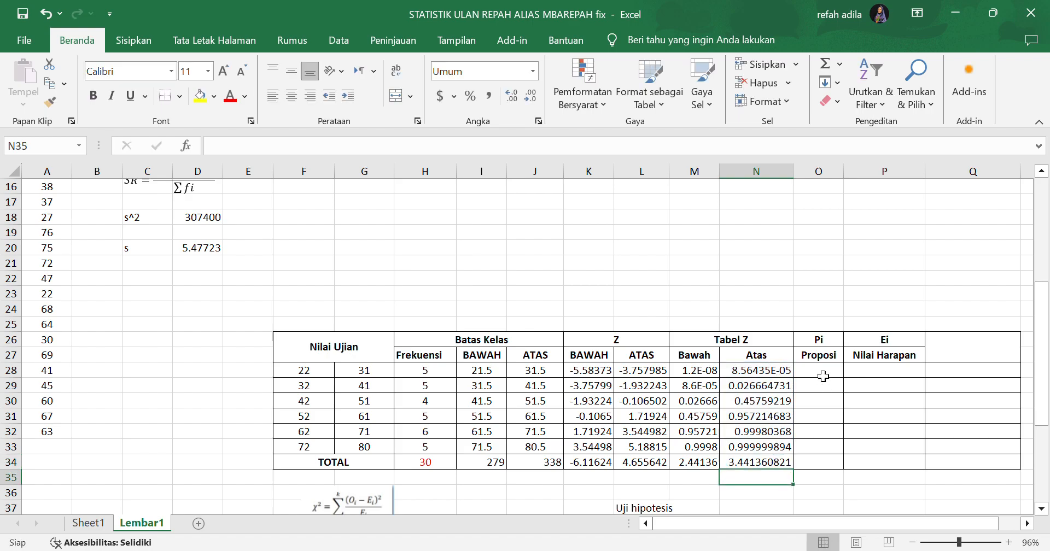
left_click_drag(823, 376, 824, 445)
type("=ABS(")
left_click(698, 377)
left_click_drag(698, 377, 696, 454)
type("-")
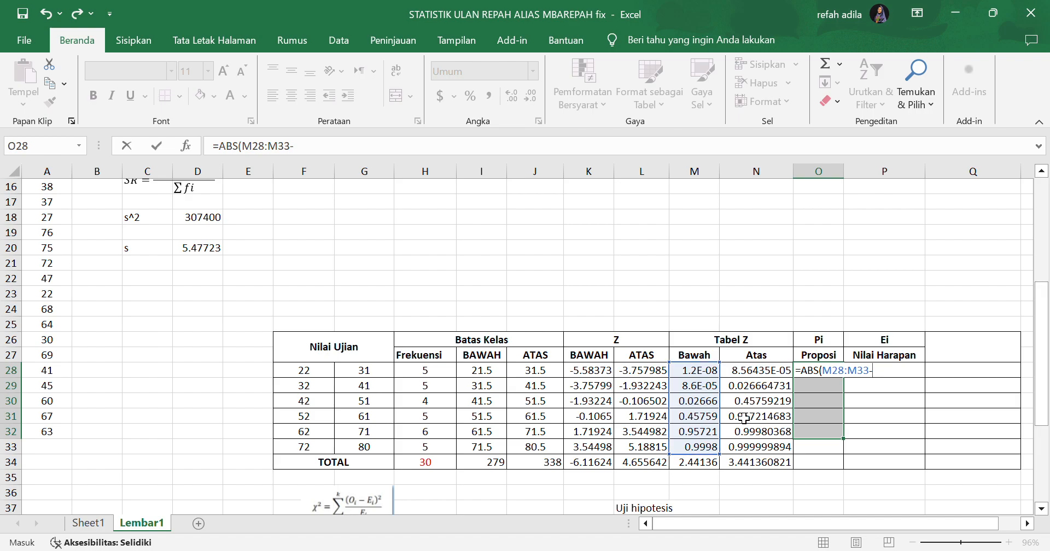
left_click_drag(777, 374, 772, 460)
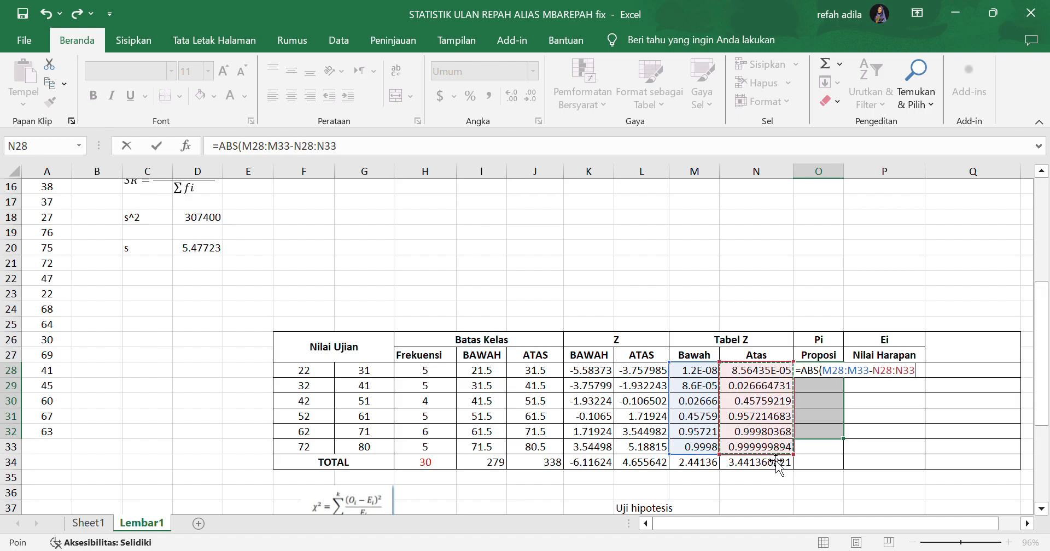
type(")")
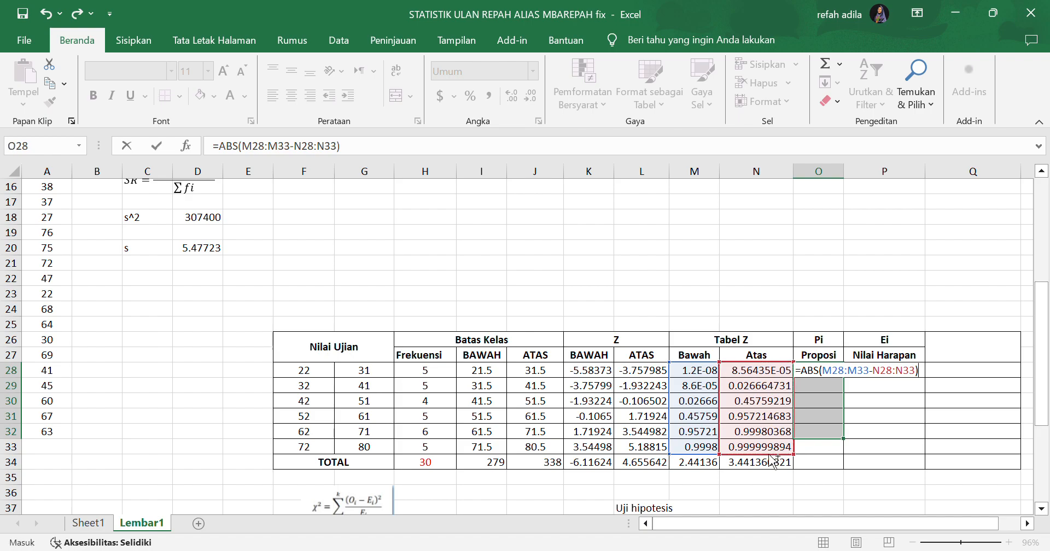
key("ctrl+shift+Return")
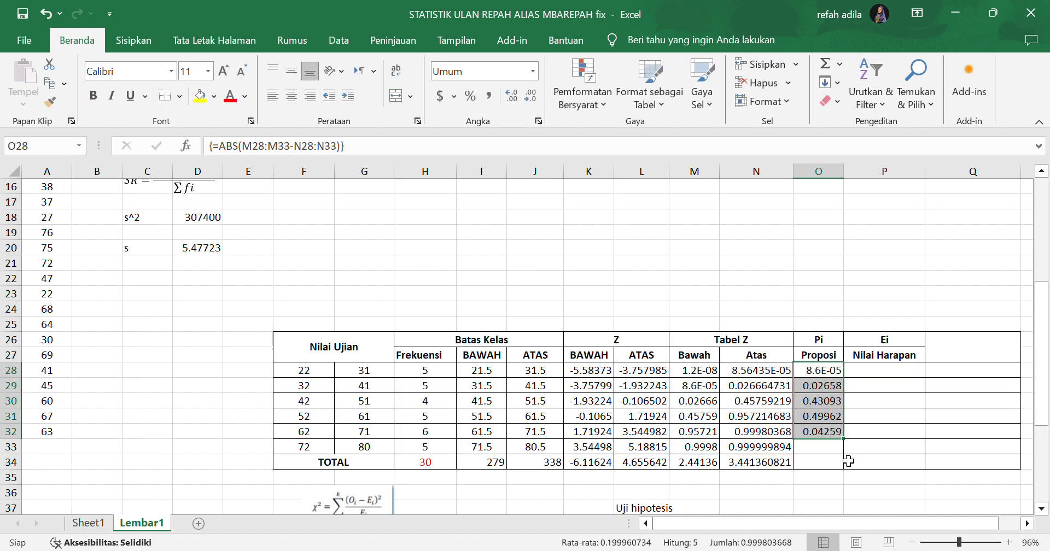
left_click_drag(843, 439, 845, 453)
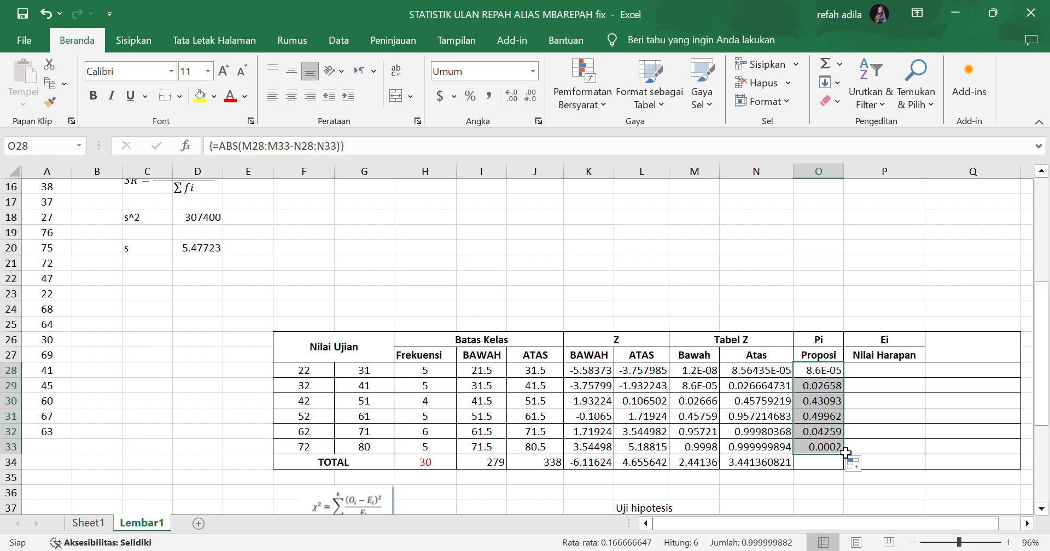
key("Delete")
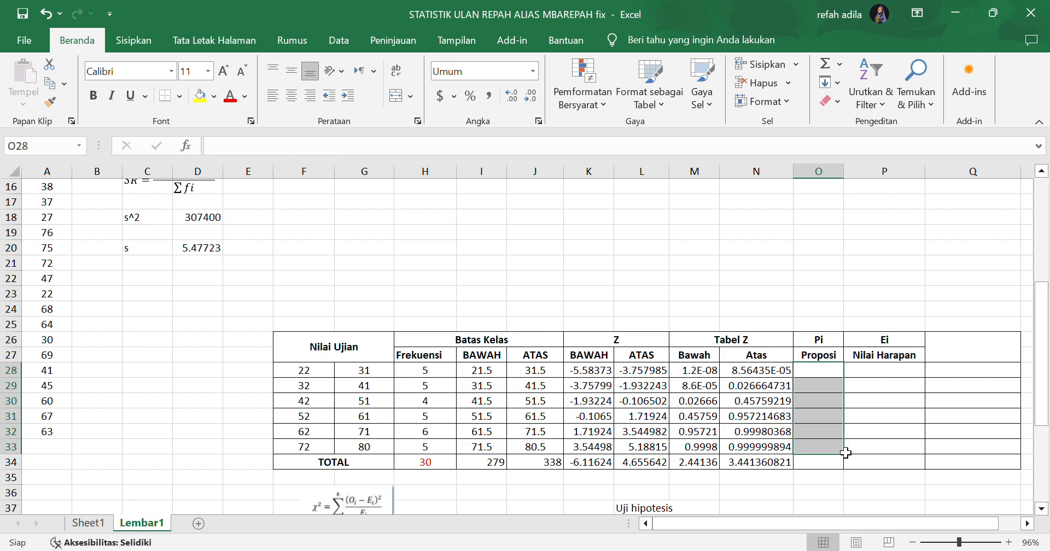
Fill the Pi Proposi cells O28:O33 with the array formula =ABS(M28:M33-N28:N33).
type("=AB")
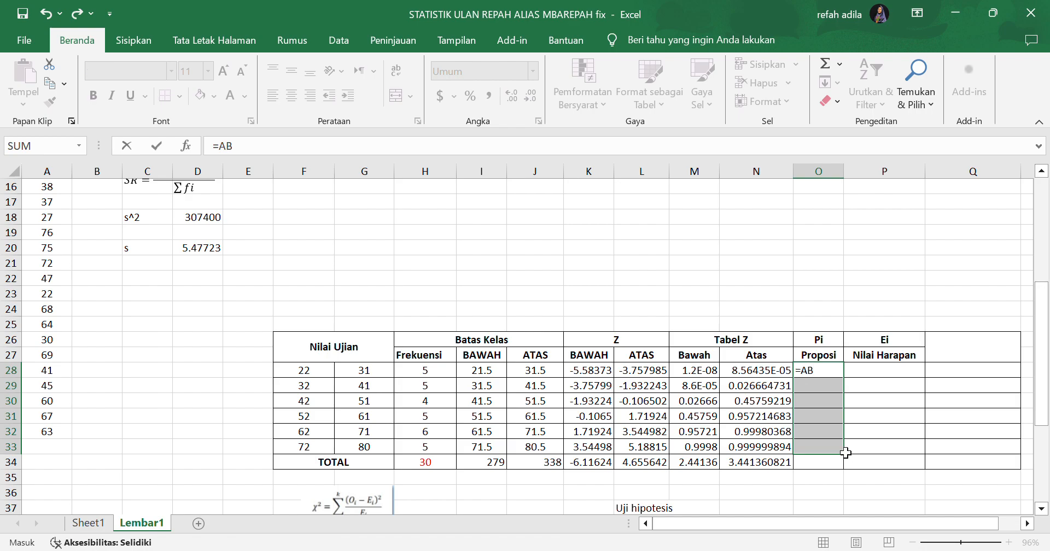
type("S(")
left_click(702, 375)
left_click_drag(702, 378, 703, 447)
type("-")
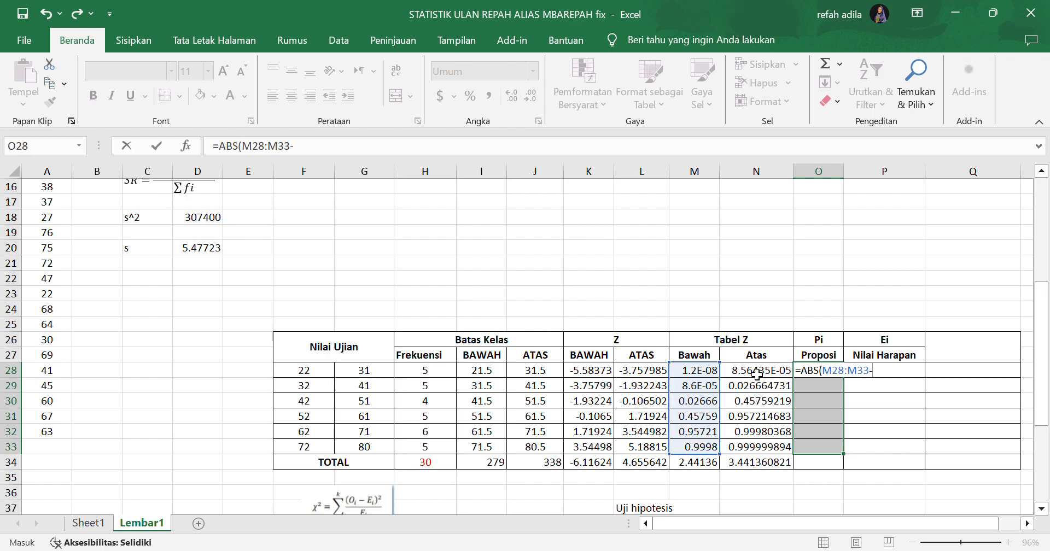
left_click_drag(757, 372, 760, 447)
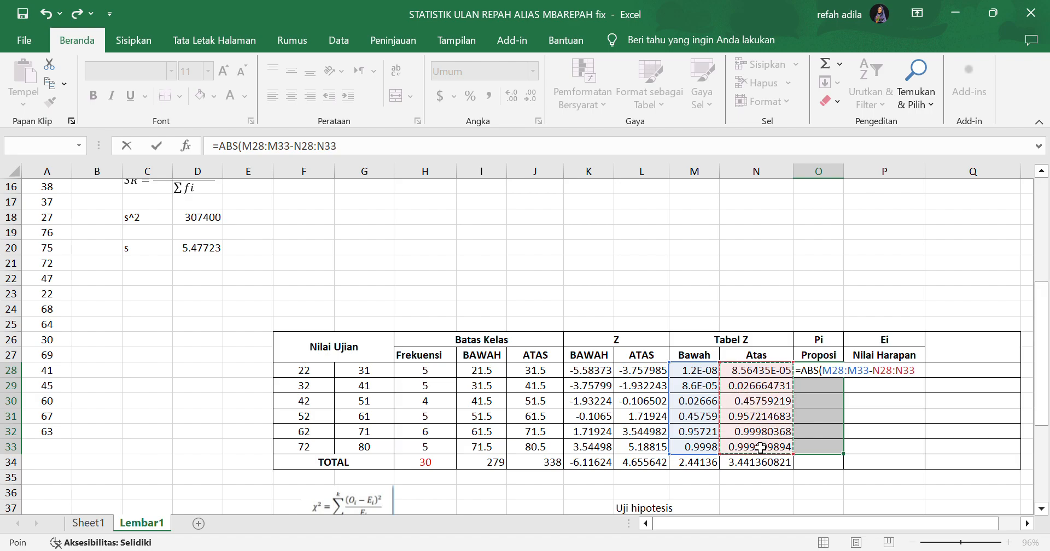
type(")")
key("ctrl+shift+Return")
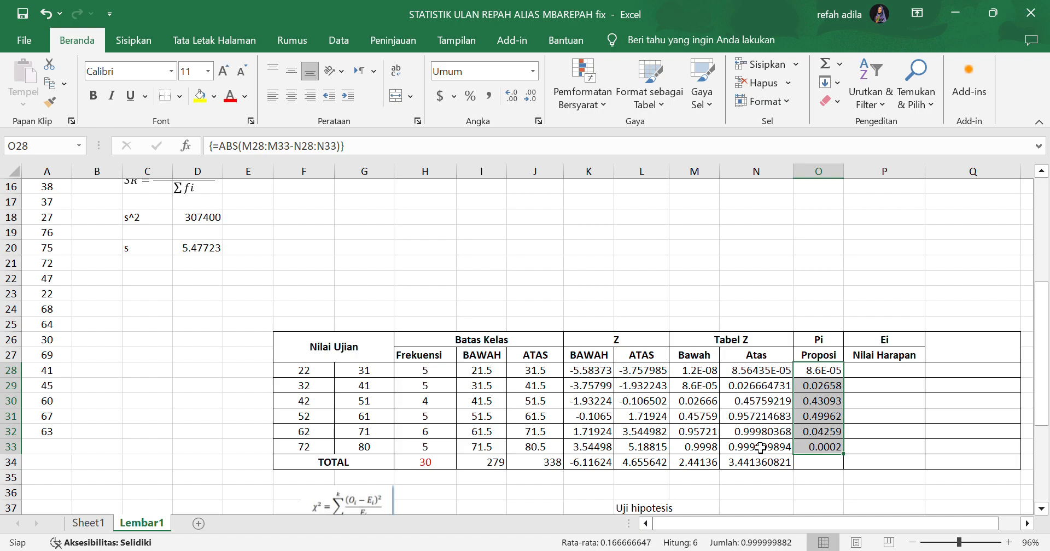
Total the Pi Proposi column in O34 with =SUM(O28:O33).
left_click(823, 464)
type("=")
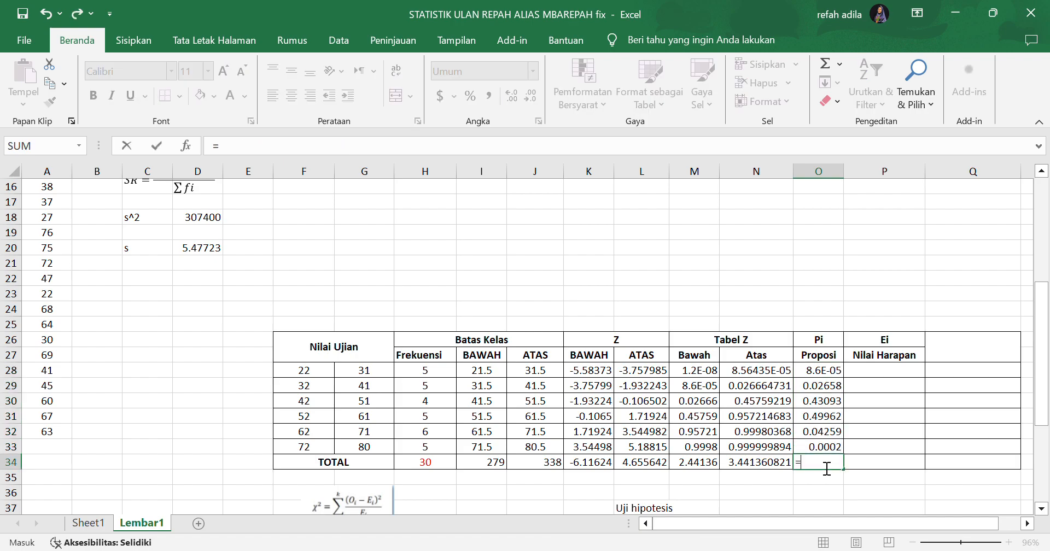
type("SUM(")
left_click_drag(842, 376, 844, 436)
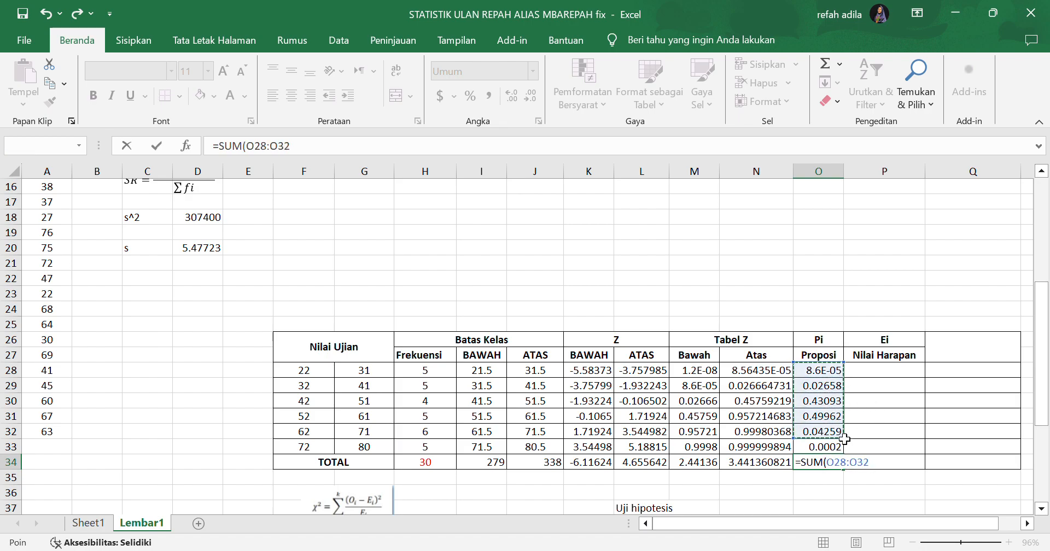
key("Return")
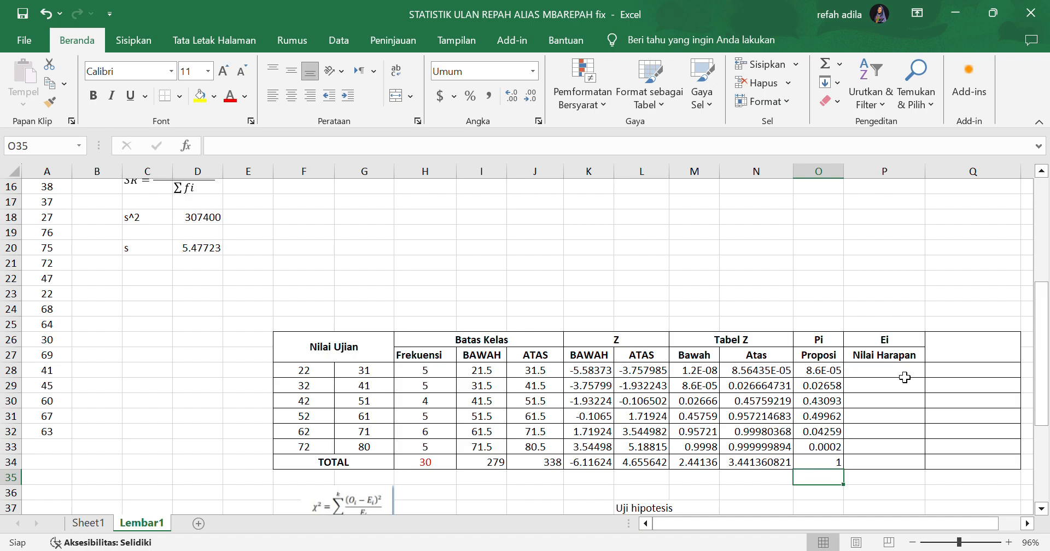
Fill the Ei Nilai Harapan cells P28:P33 with the array formula =O28:O33*$H$34.
left_click_drag(904, 377, 905, 447)
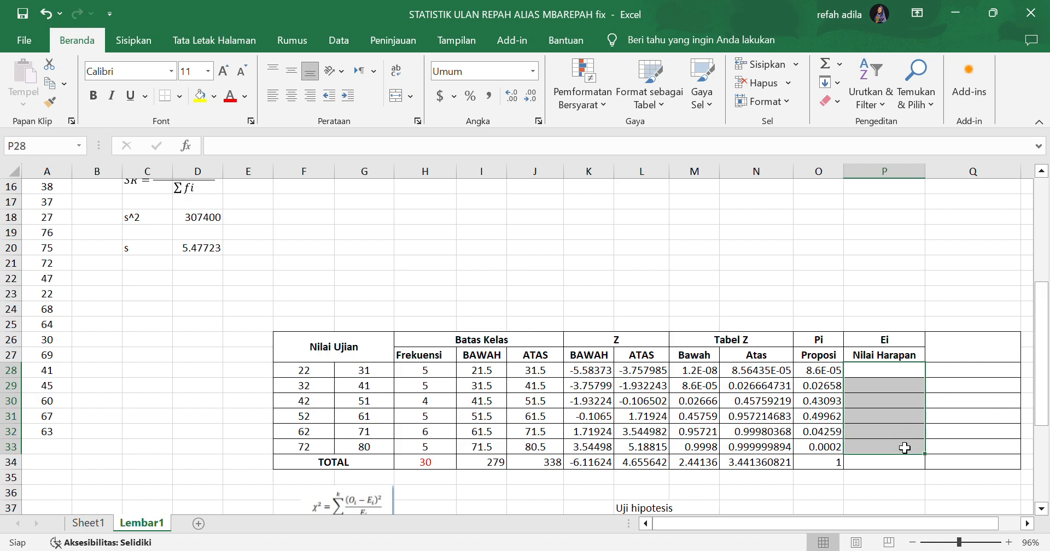
type("=")
left_click_drag(829, 375, 830, 445)
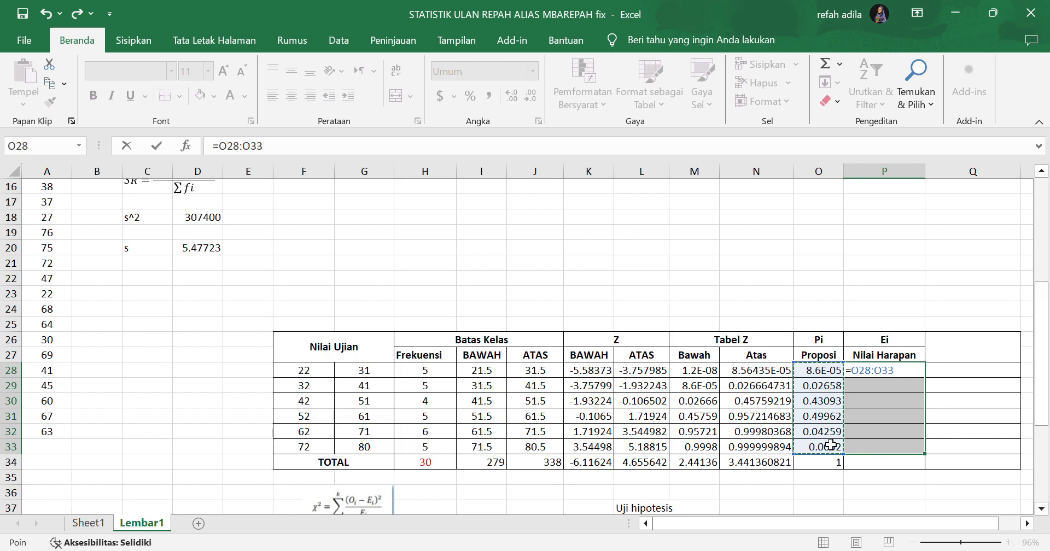
type("*")
left_click(444, 462)
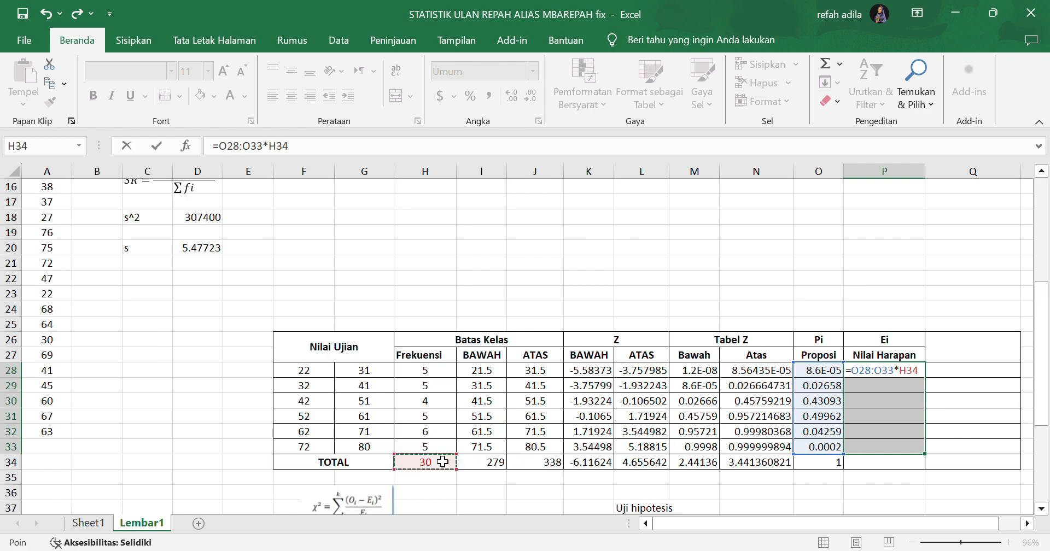
left_click(279, 153)
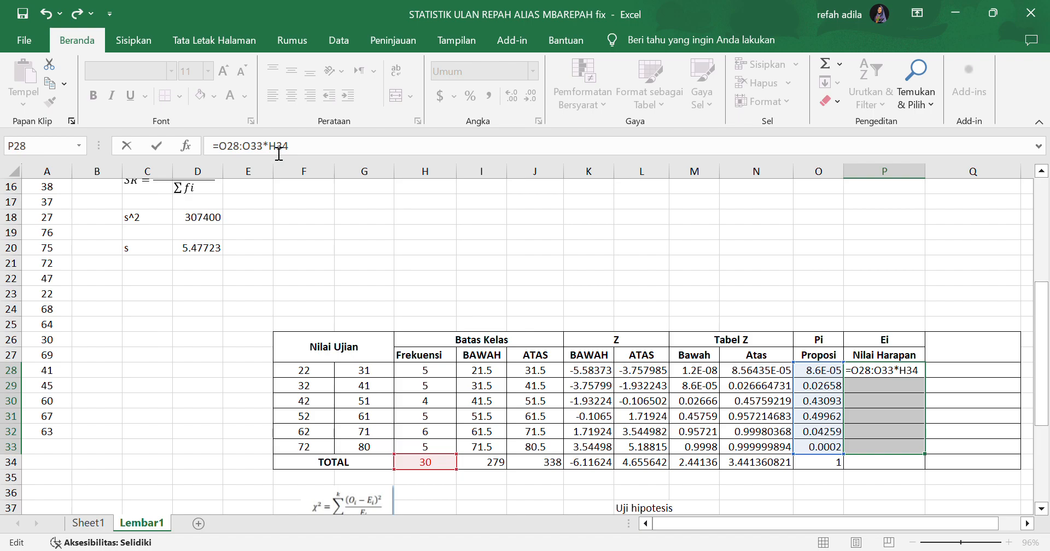
type("$H$")
key("ctrl+shift+Return")
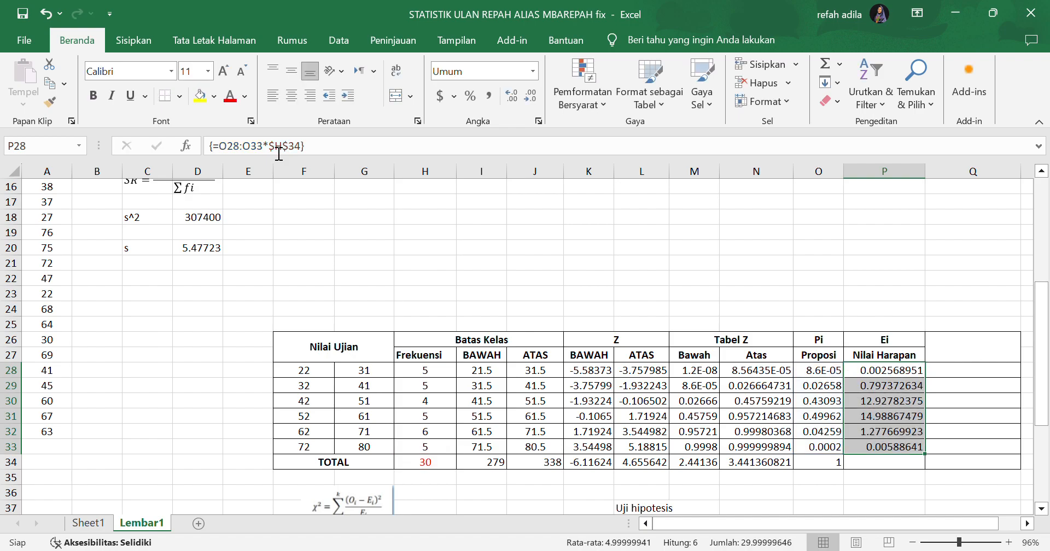
Total the Ei Nilai Harapan column in P34 with =SUM(P28:P33).
left_click(861, 465)
type("=SUM")
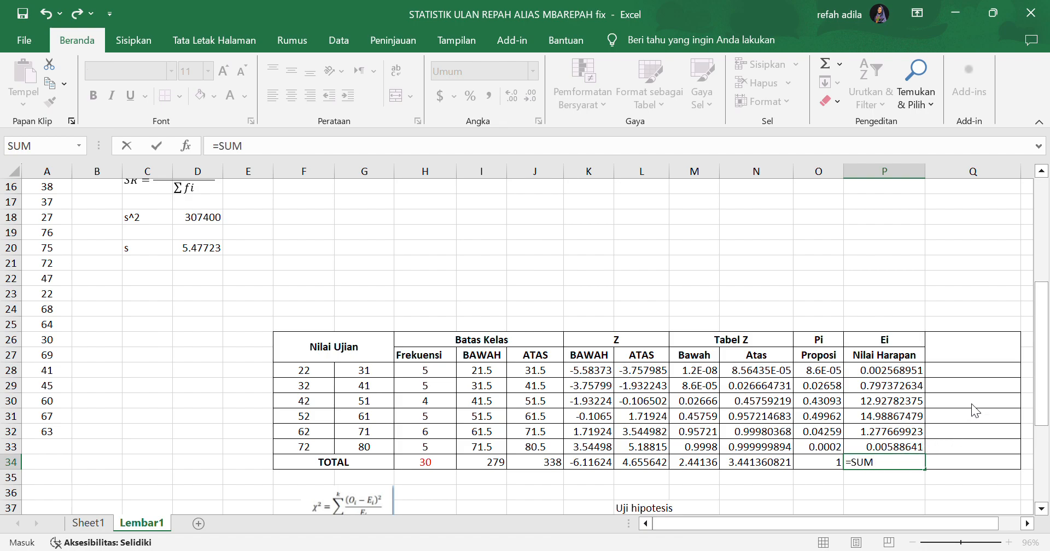
type("(")
left_click_drag(908, 450, 897, 377)
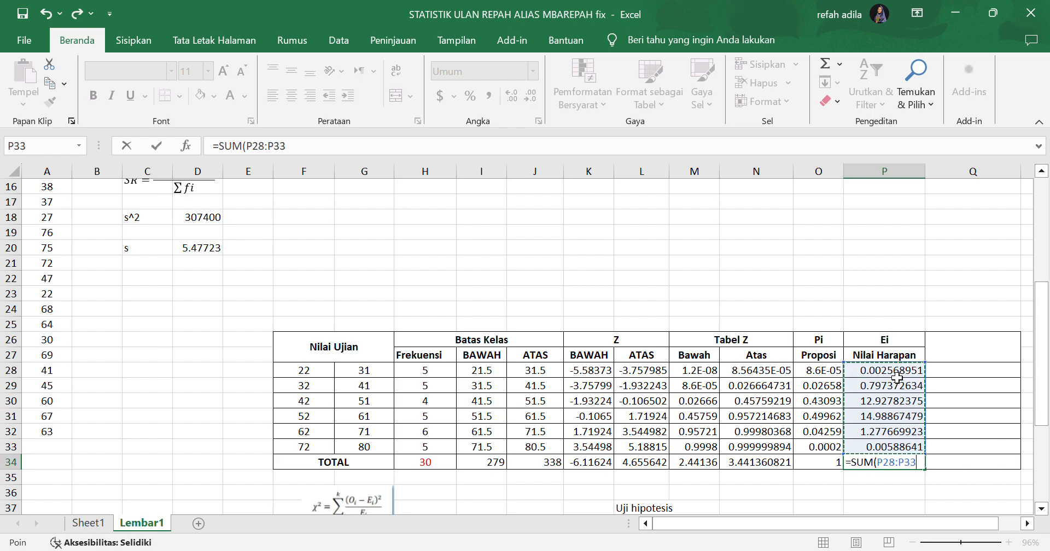
key("Return")
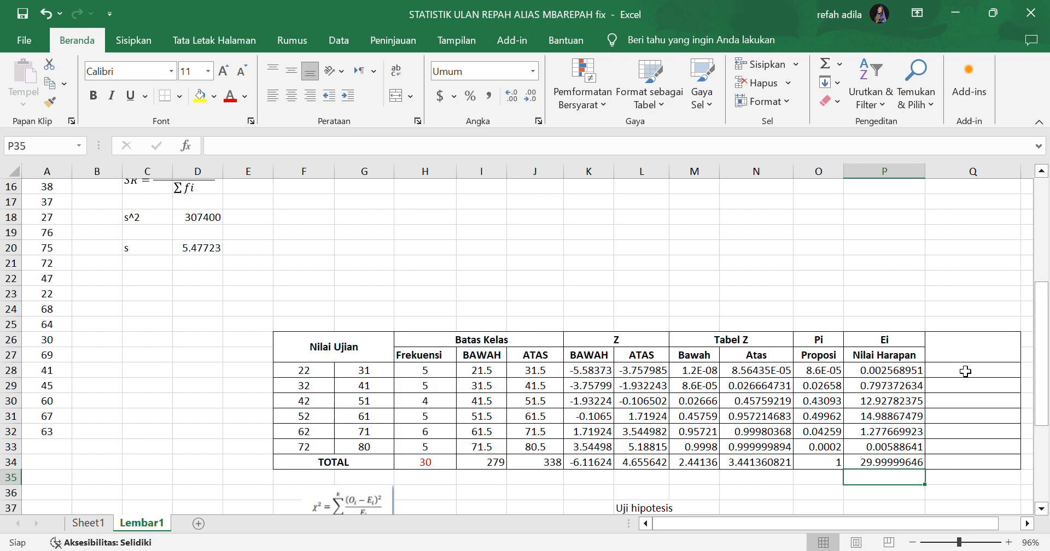
Fill the unlabelled column cells Q28:Q33 with the array formula =(H28:H33-P28:P33)^2/P28:P33.
left_click_drag(965, 371, 964, 451)
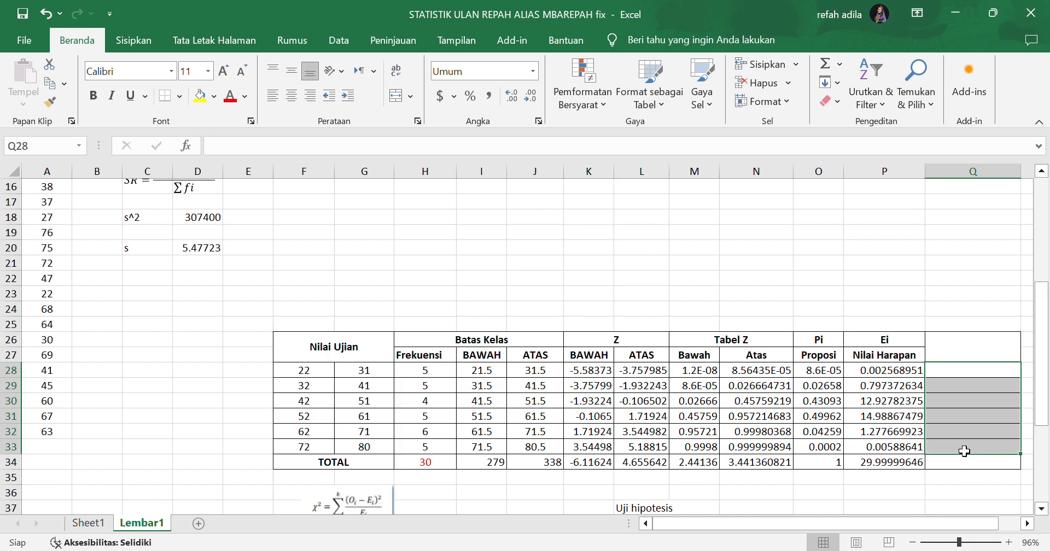
type("=")
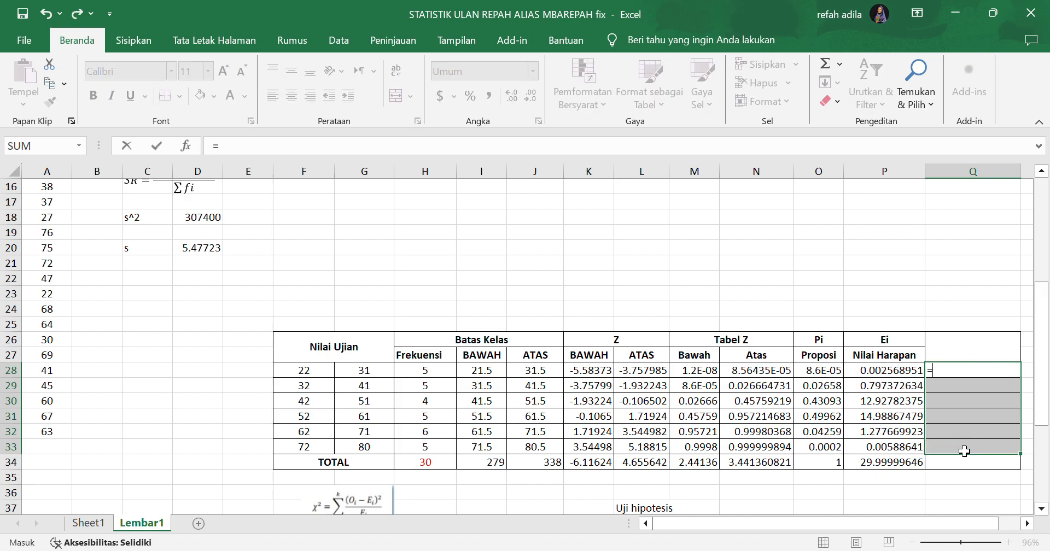
type("(")
left_click(434, 376)
left_click_drag(434, 376, 433, 447)
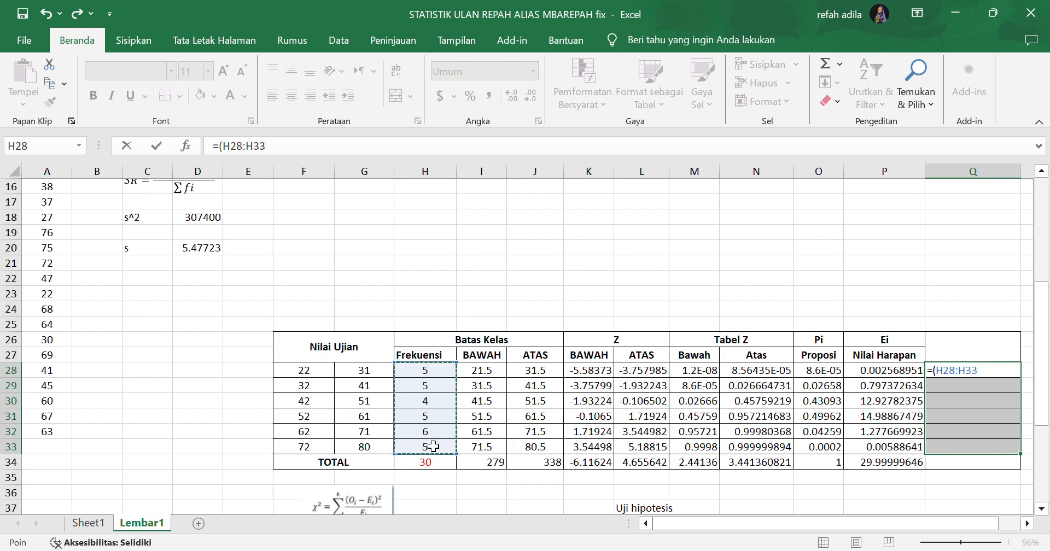
type("-")
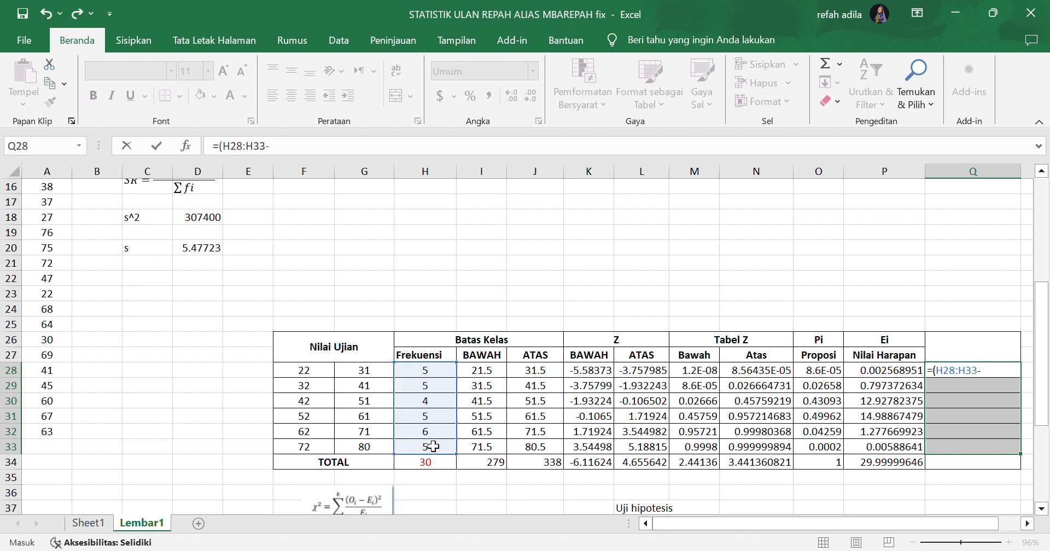
left_click(864, 370)
left_click_drag(864, 370, 877, 446)
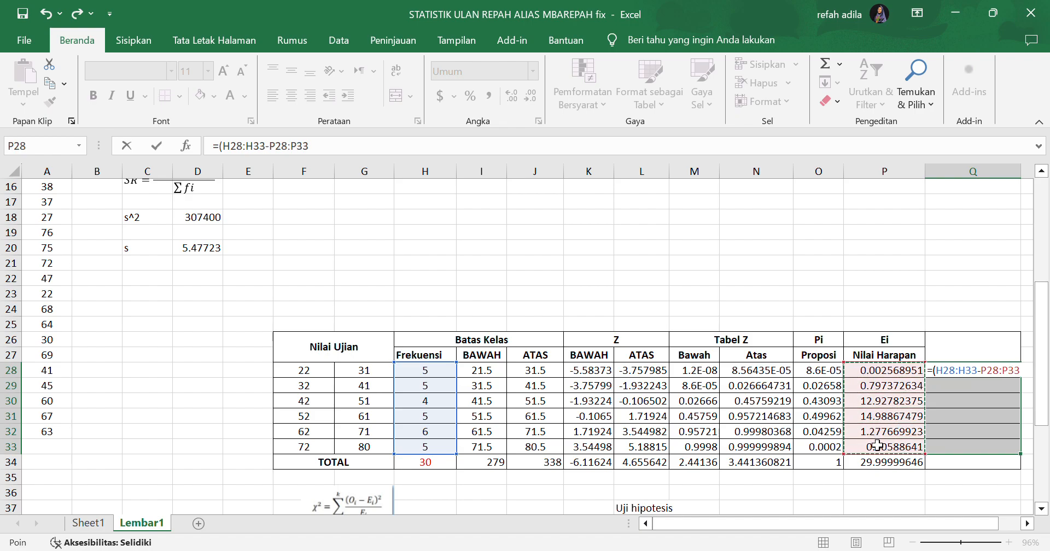
type(")")
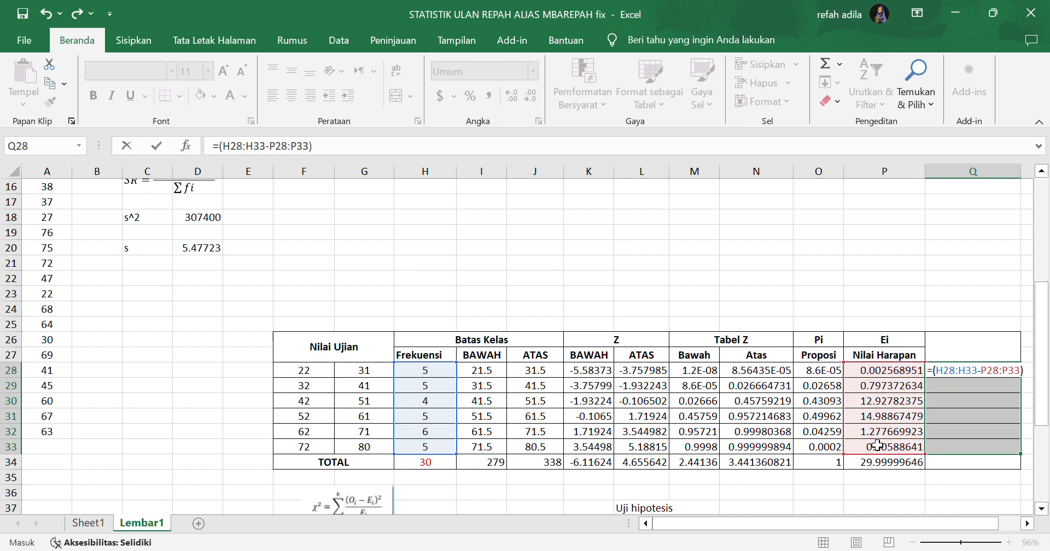
type("^2")
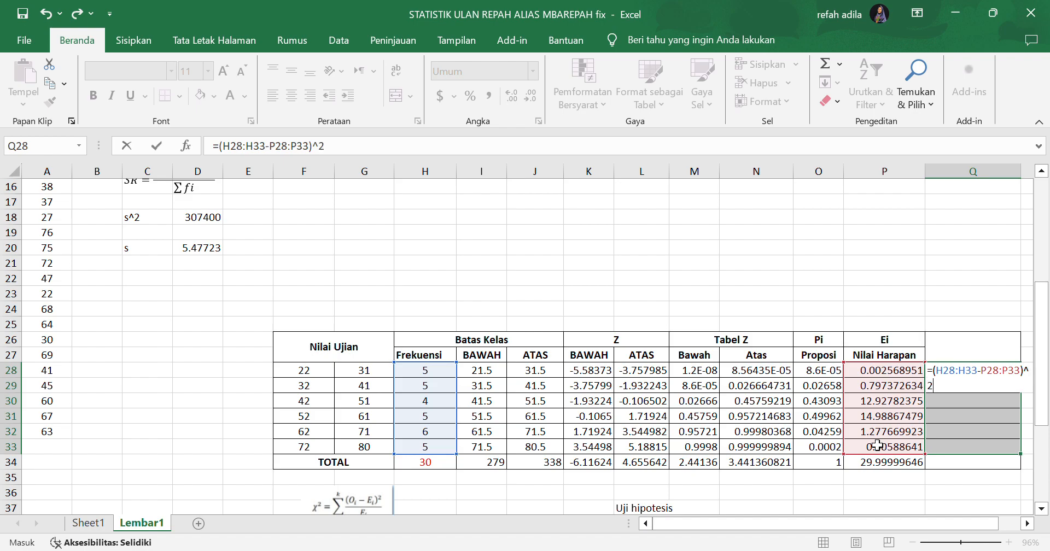
type("/")
left_click_drag(911, 375, 903, 446)
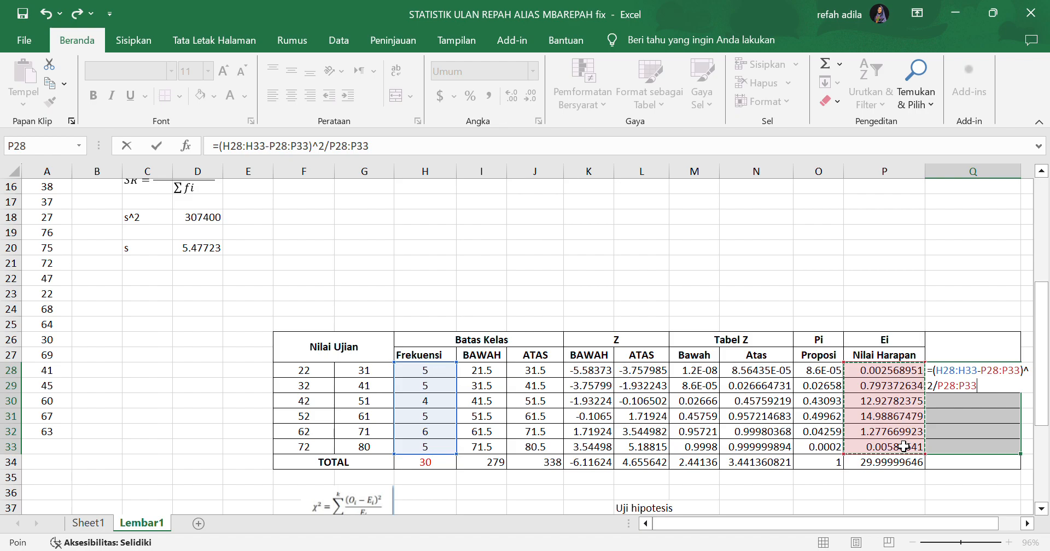
key("ctrl+shift+Return")
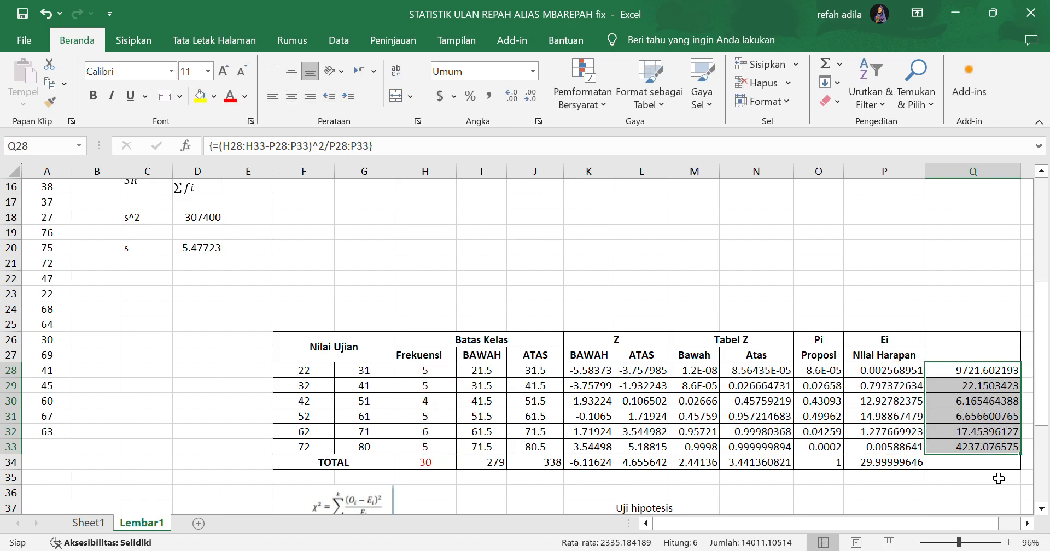
Total the chi-square column in Q34 with =SUM(Q28:Q33).
left_click(987, 470)
type("=SUM")
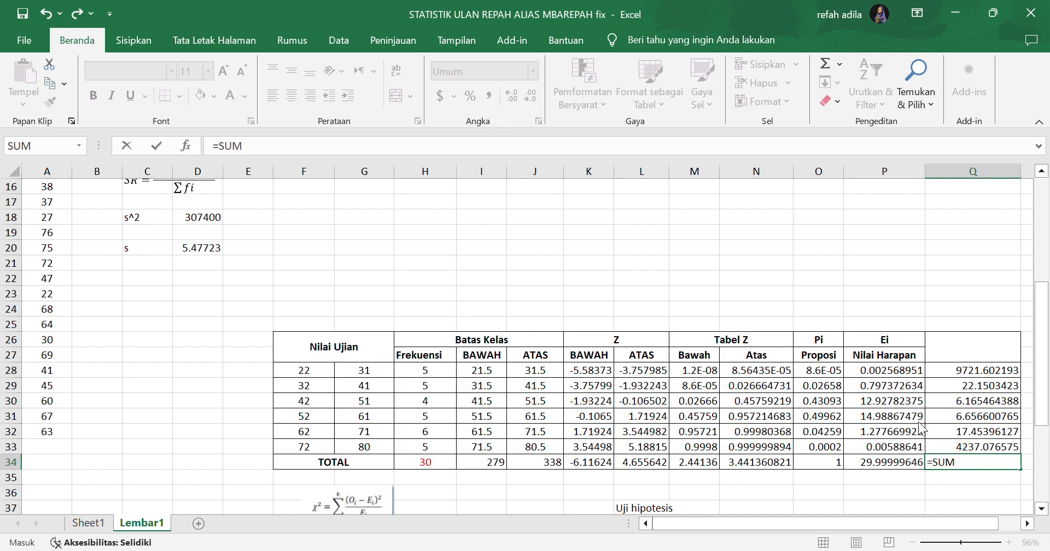
type("(")
left_click(961, 448)
left_click_drag(961, 449, 951, 378)
key("Return")
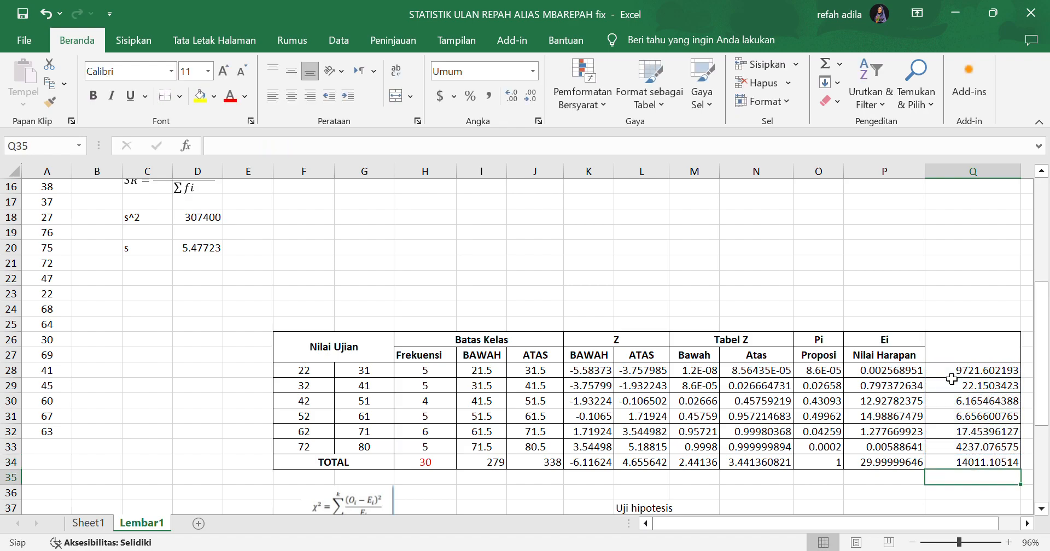
Colour the TOTAL row values in I34:Q34 red.
left_click_drag(1042, 365, 1011, 402)
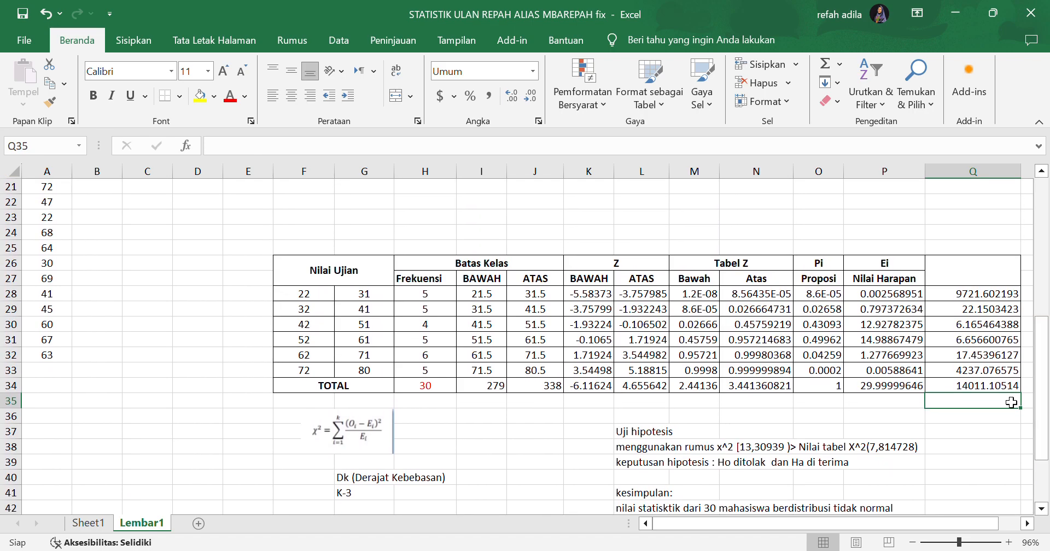
left_click(476, 439)
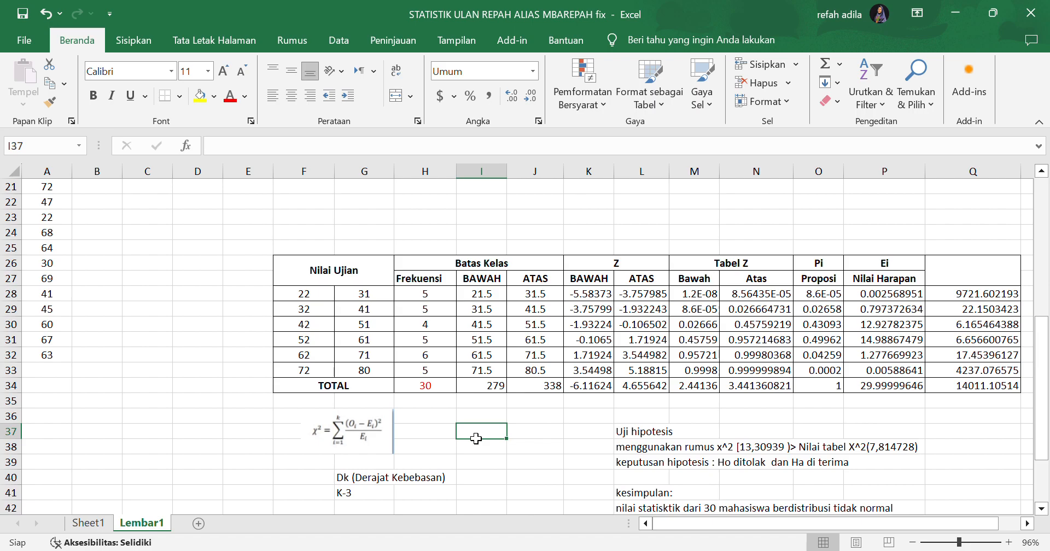
left_click_drag(462, 391, 951, 397)
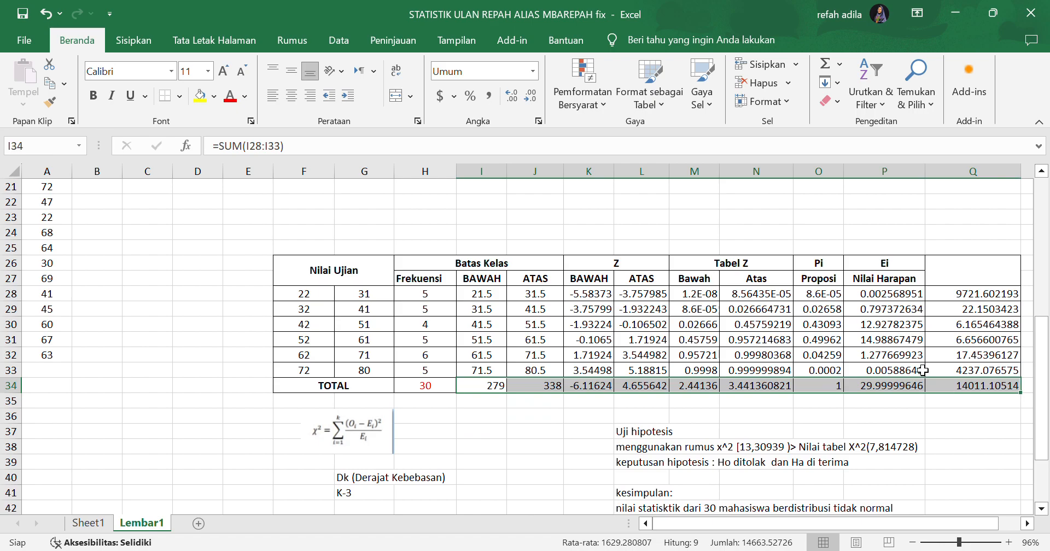
left_click(229, 98)
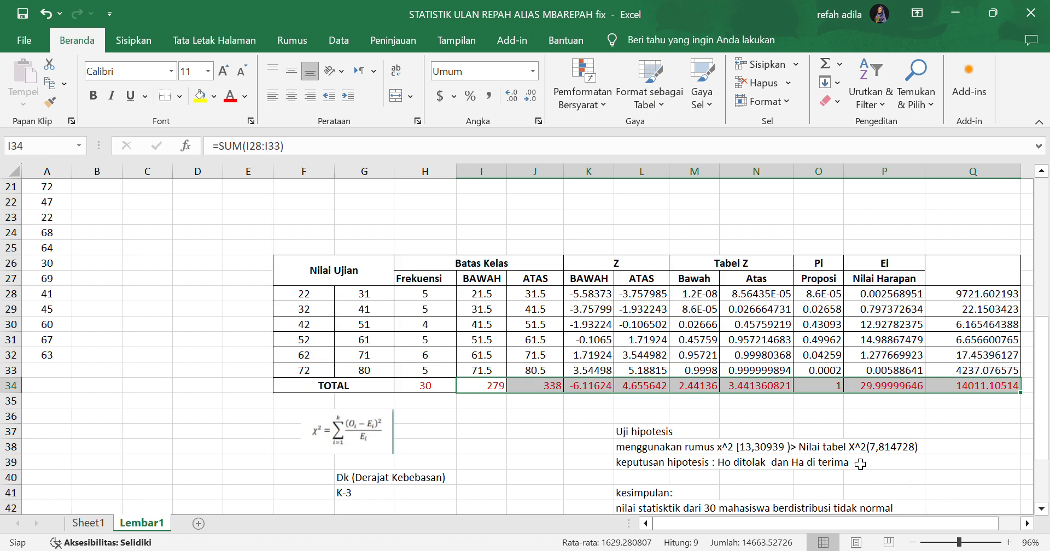
Link cell I37 beside the chi-square formula to the column total with =Q34, and check the reference.
left_click(484, 435)
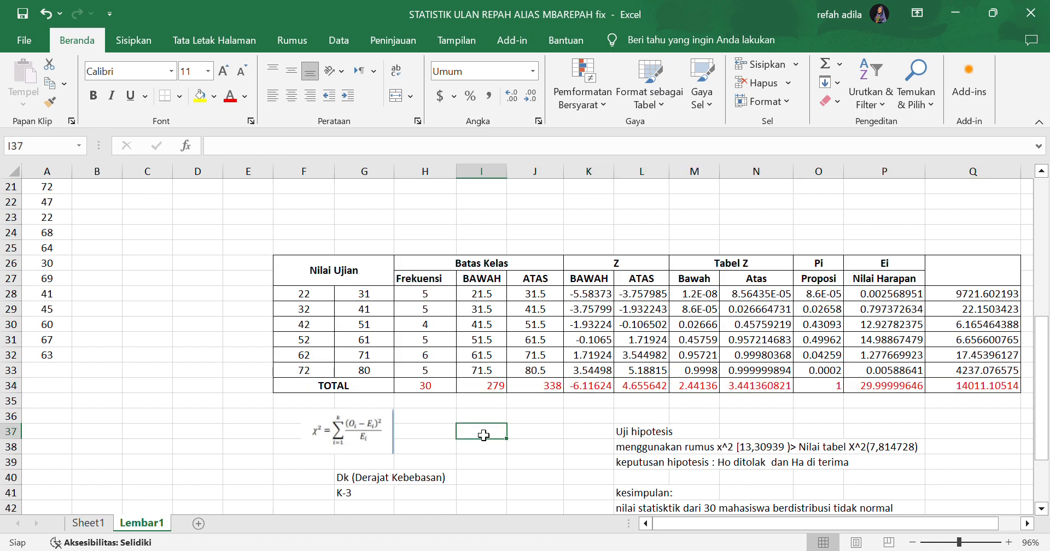
type("=")
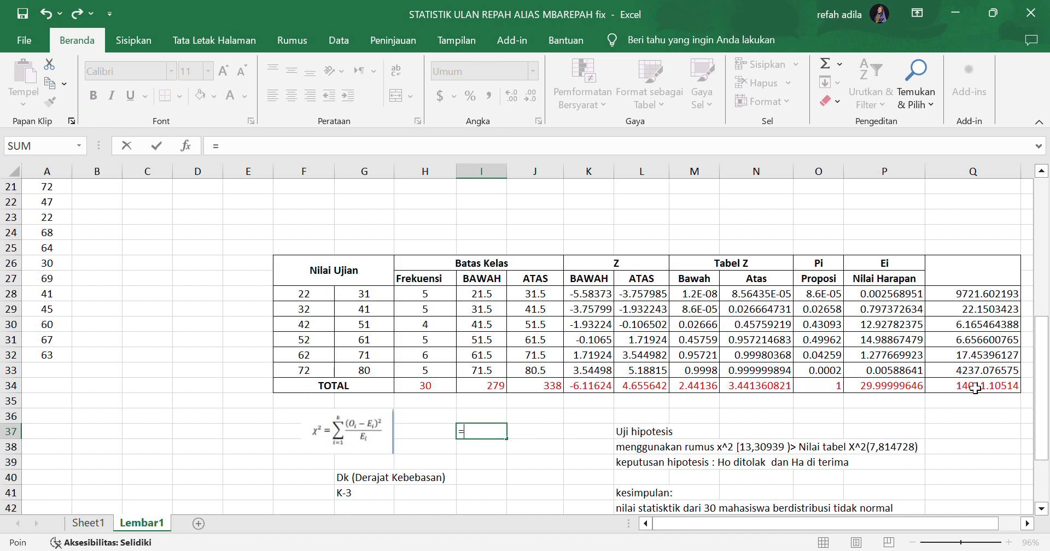
left_click(975, 389)
key("Return")
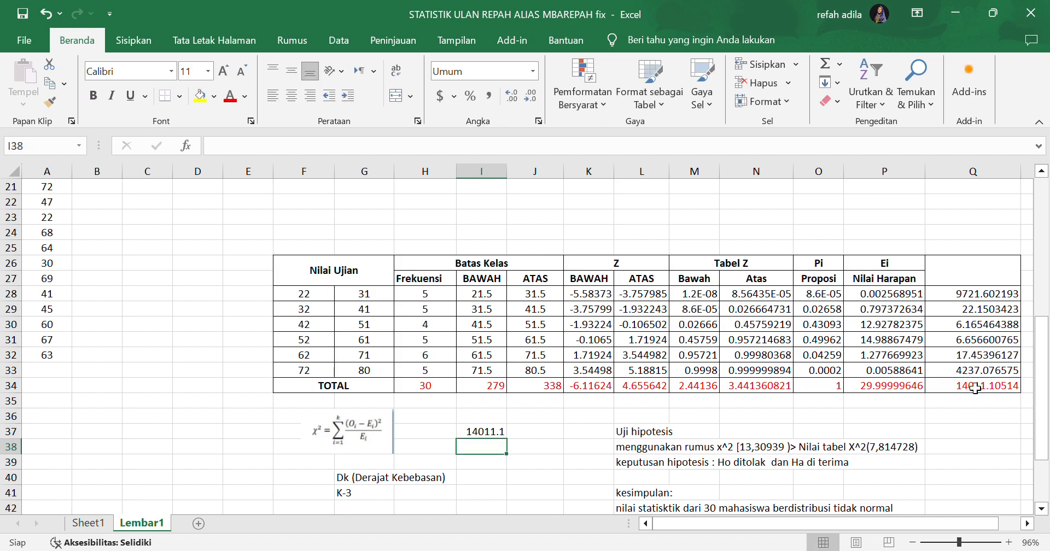
left_click(472, 434)
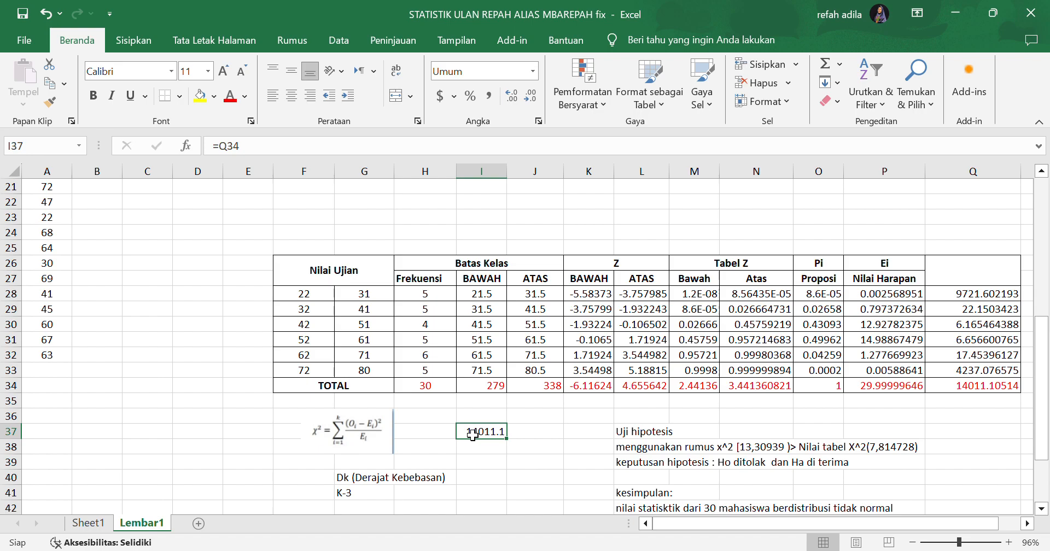
left_click(967, 393)
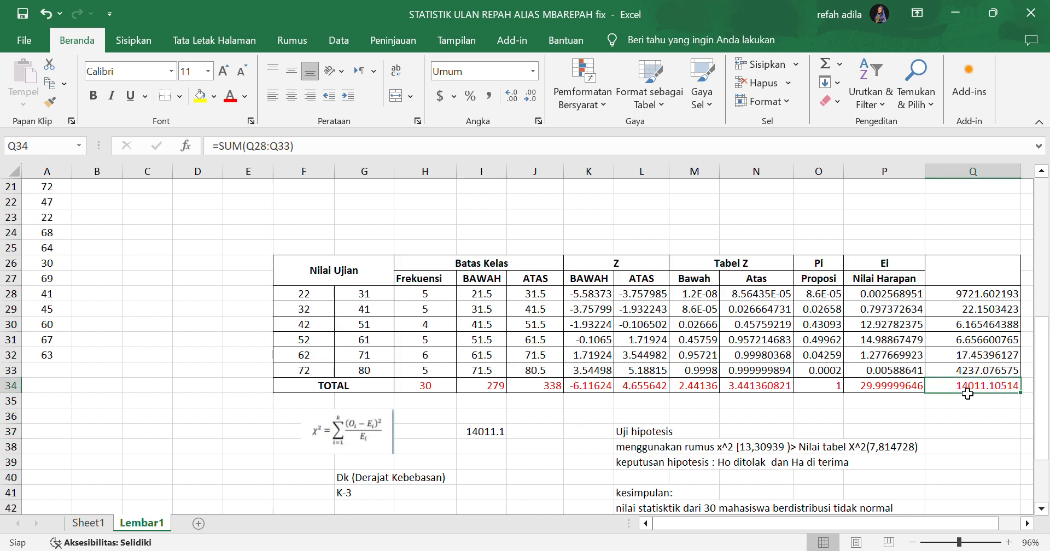
left_click(482, 437)
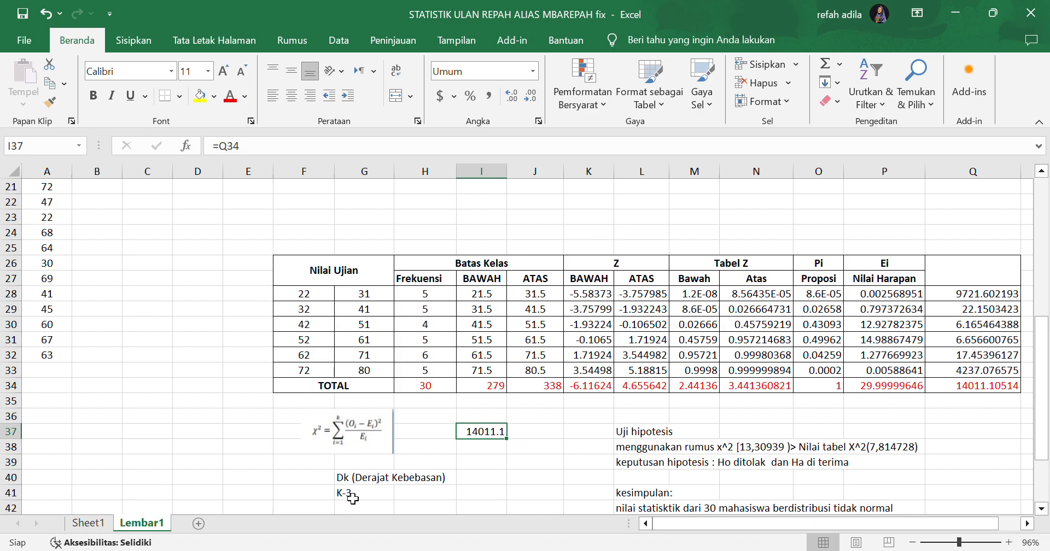
Calculate the K-3 degrees of freedom in I41 with =E8-3.
left_click(497, 499)
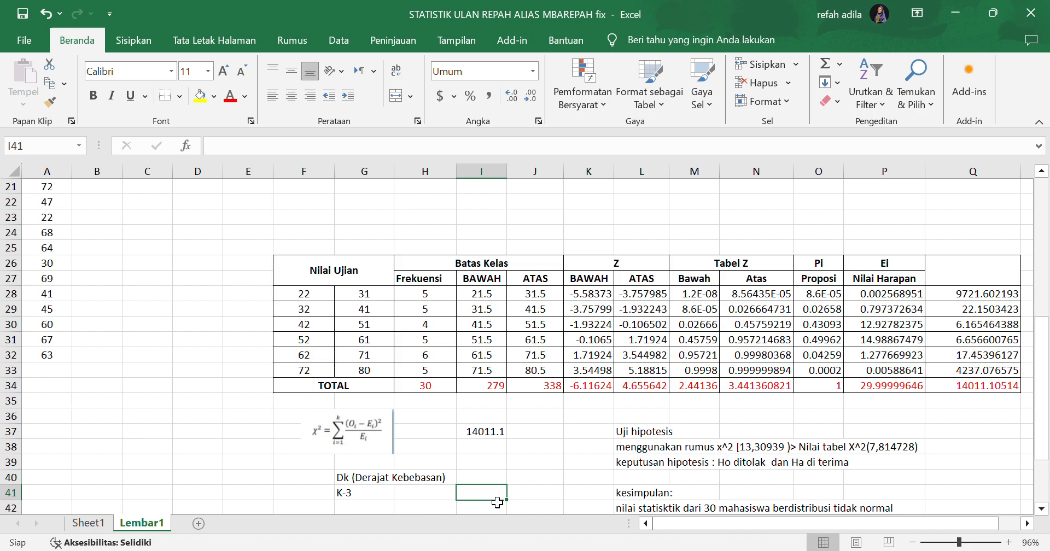
type("=")
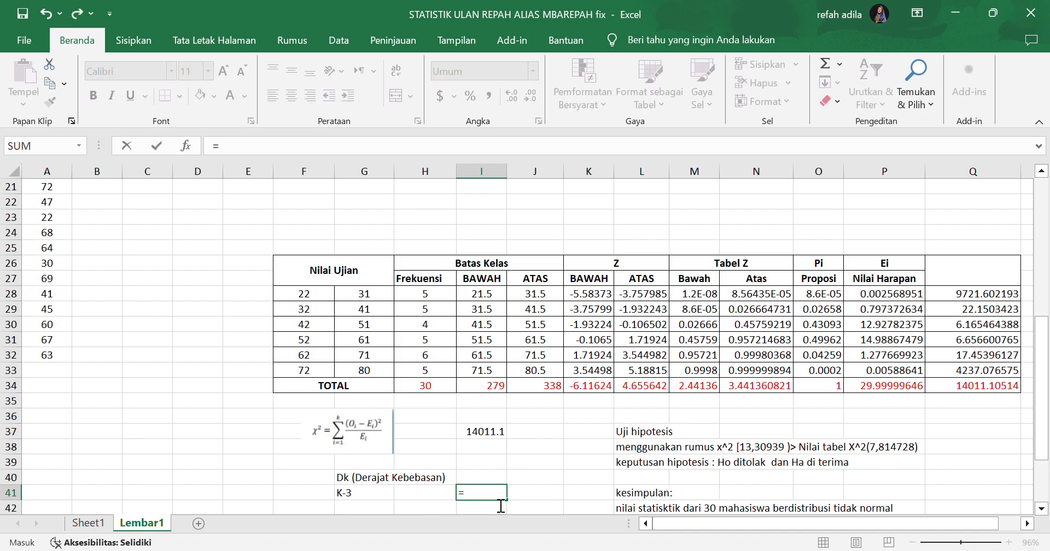
left_click_drag(1041, 427, 1029, 297)
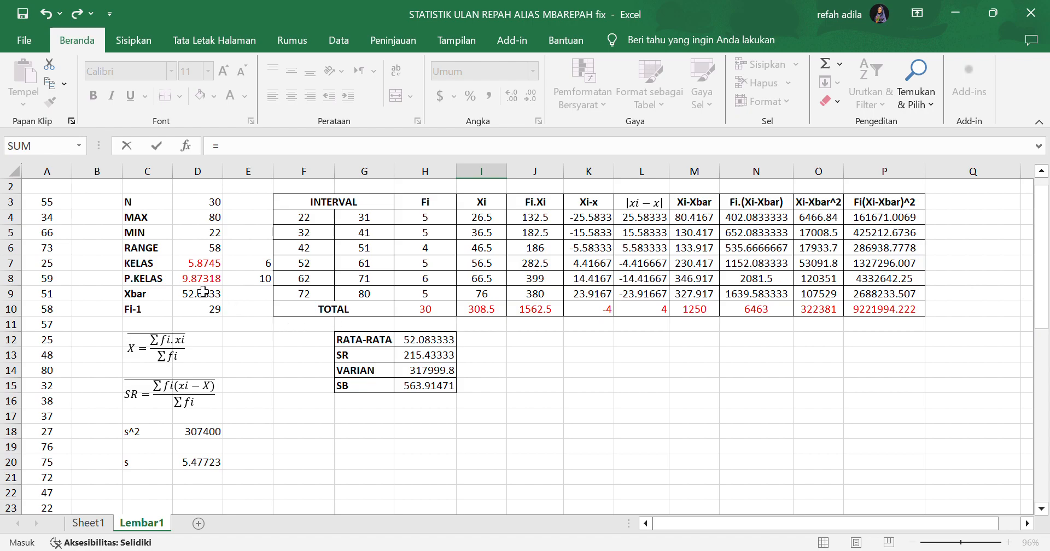
left_click(262, 284)
type("-3")
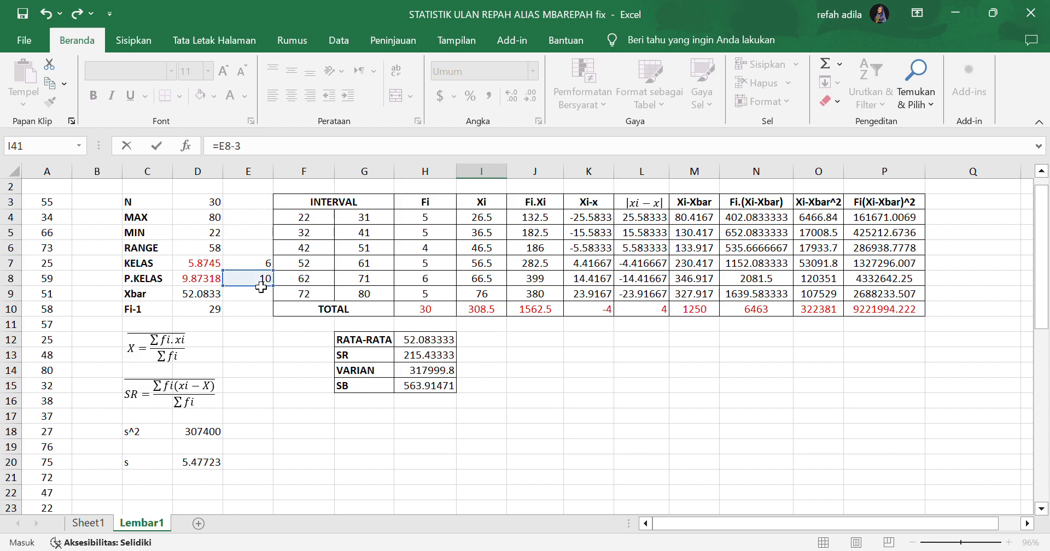
key("Return")
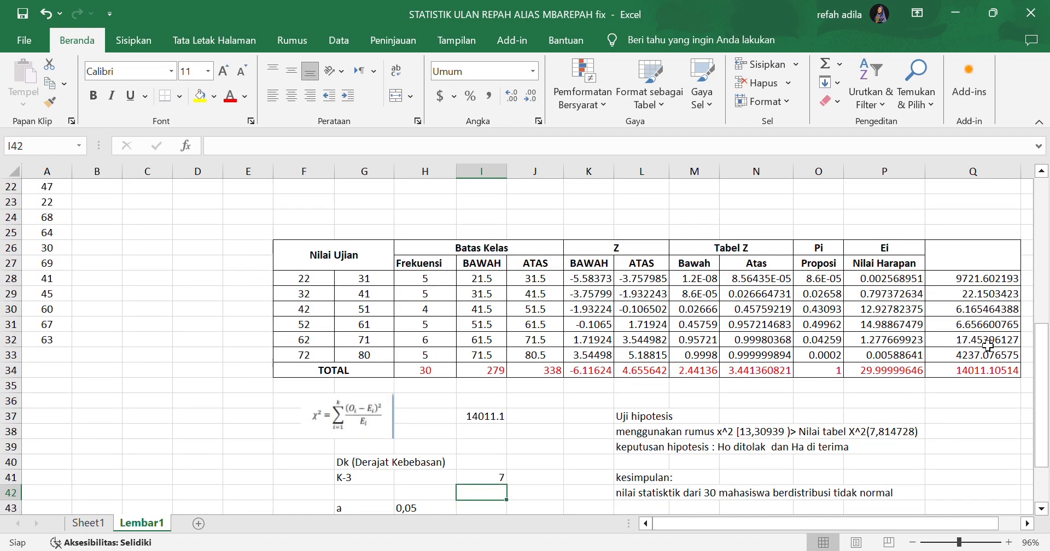
Correct the K-3 degrees of freedom formula in I41 to =E7-3, using the rounded KELAS value.
left_click_drag(1041, 331, 1040, 373)
left_click(495, 403)
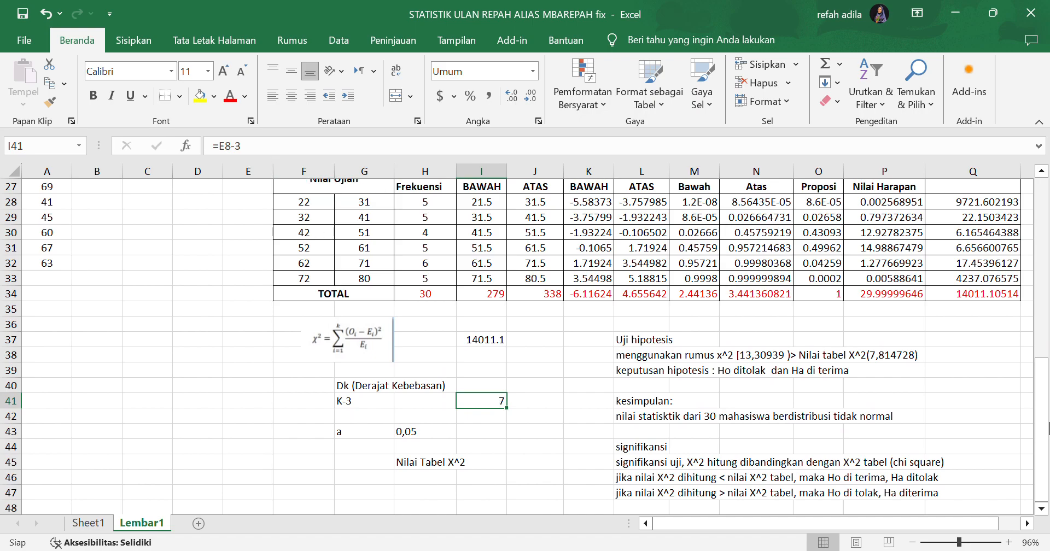
left_click_drag(1041, 436, 1014, 237)
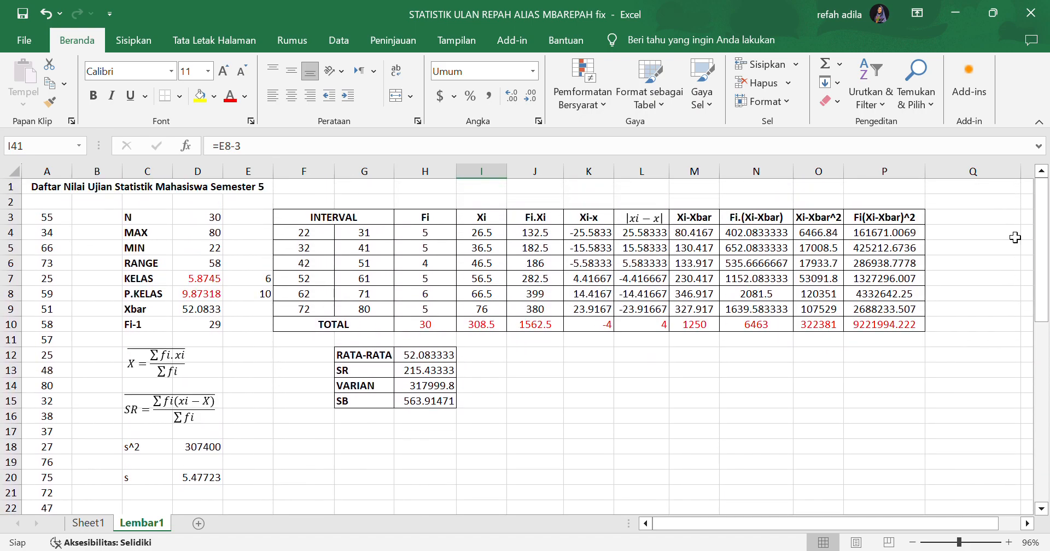
left_click(448, 149)
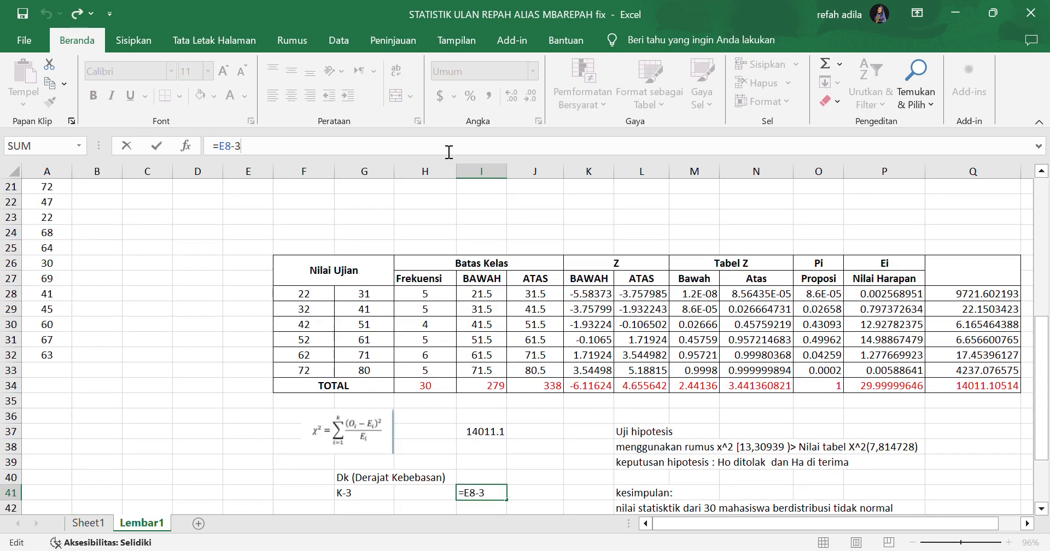
key("BackSpace")
key("BackSpace")
key("BackSpace")
key("BackSpace")
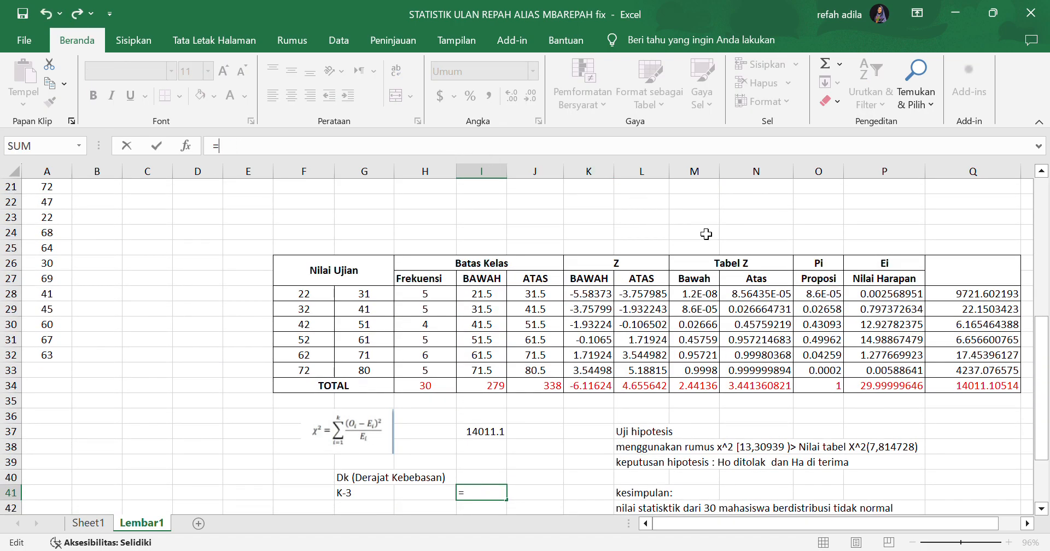
left_click_drag(1042, 386, 1040, 246)
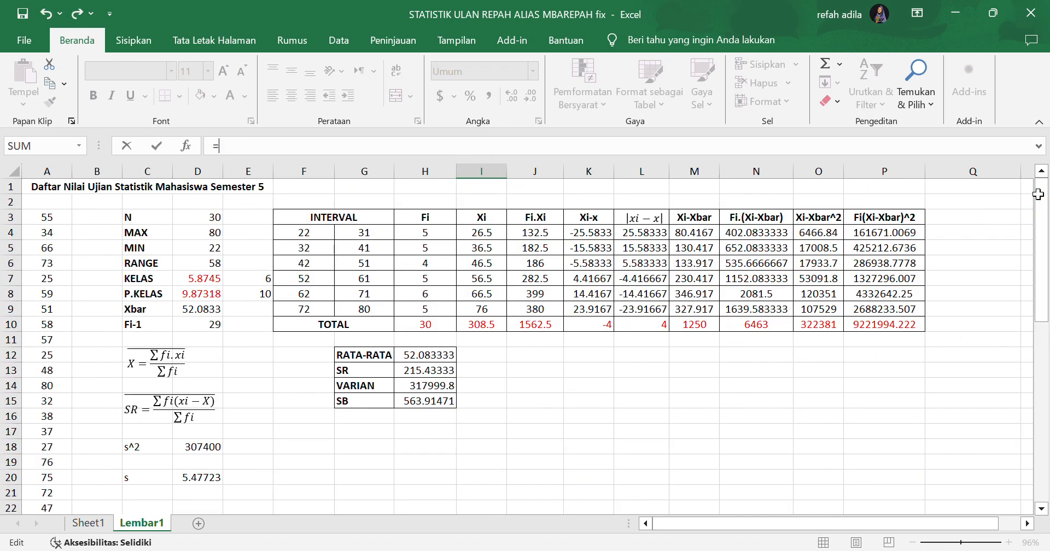
left_click(268, 280)
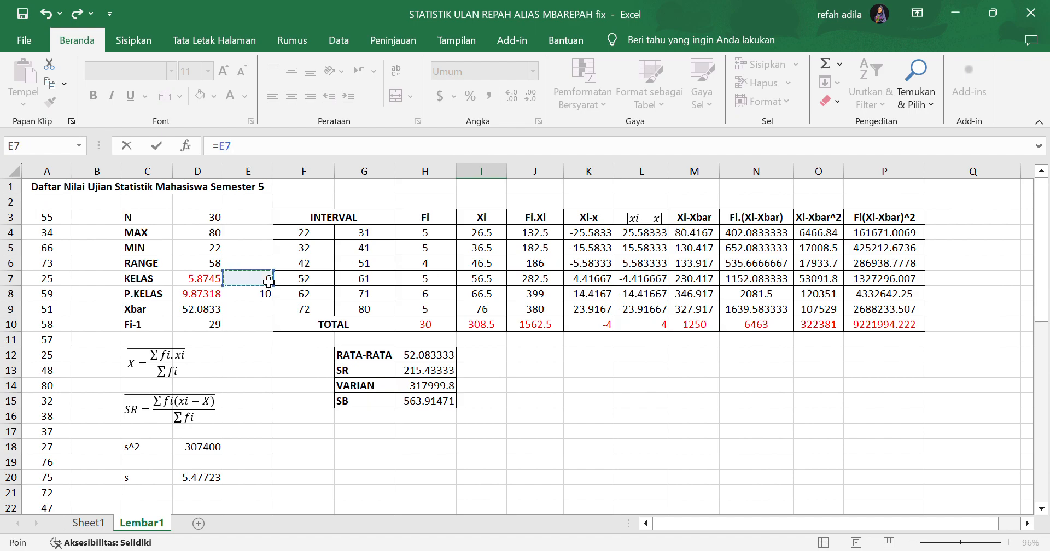
type("-3")
key("Return")
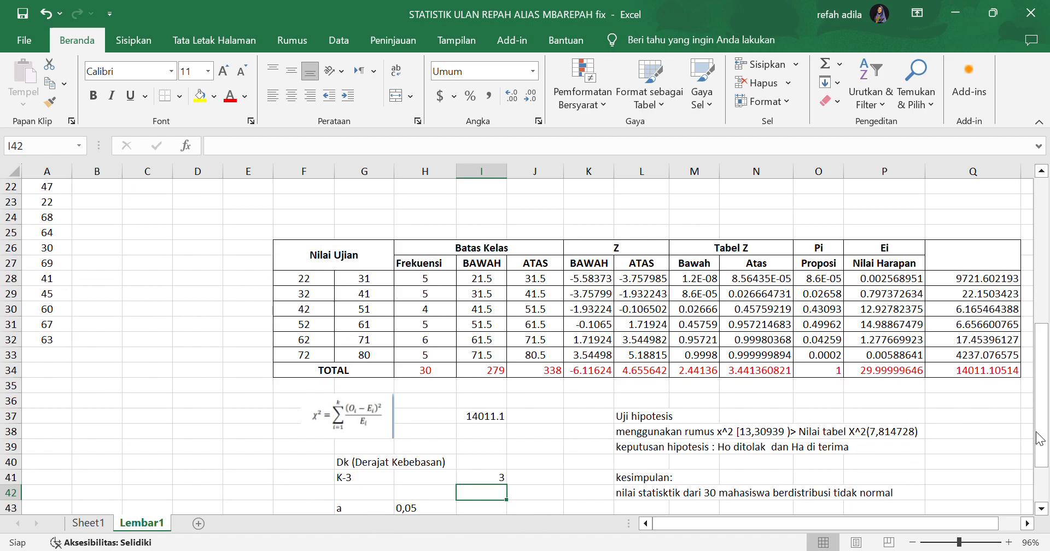
Compute the Nilai Tabel X^2 critical value in J45 with the array formula =CHIINV(0.05,I41).
left_click_drag(1041, 437, 1039, 471)
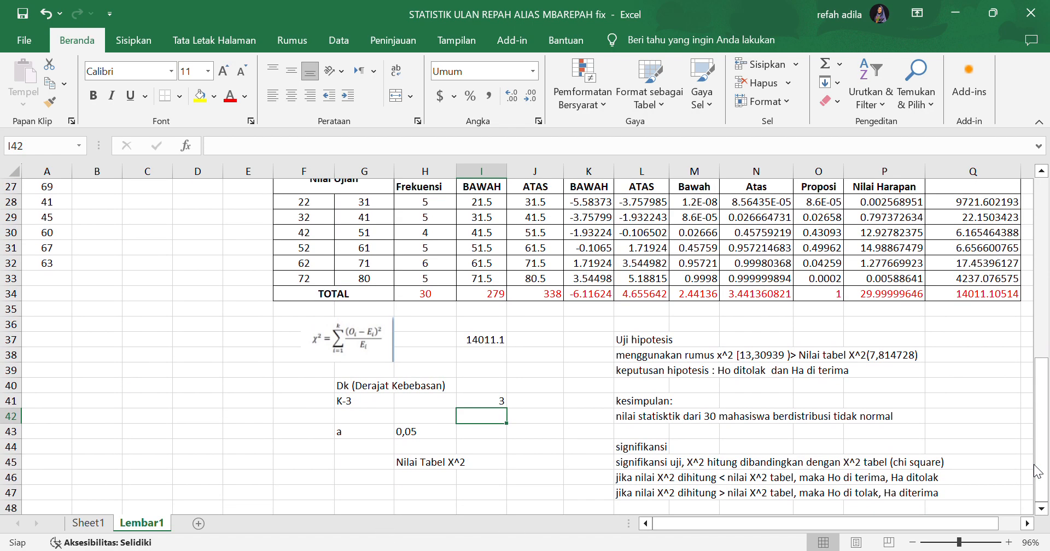
left_click(536, 466)
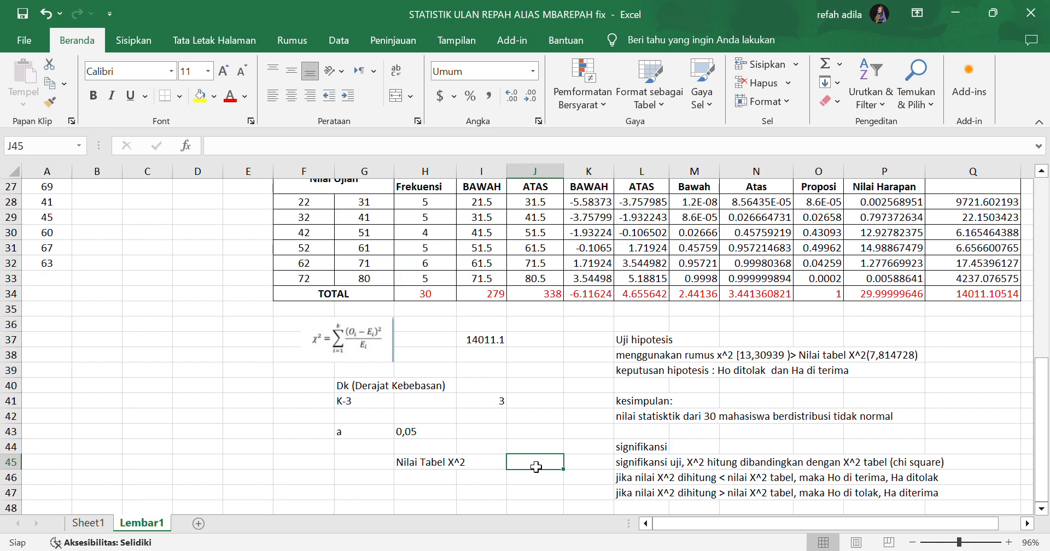
type("=")
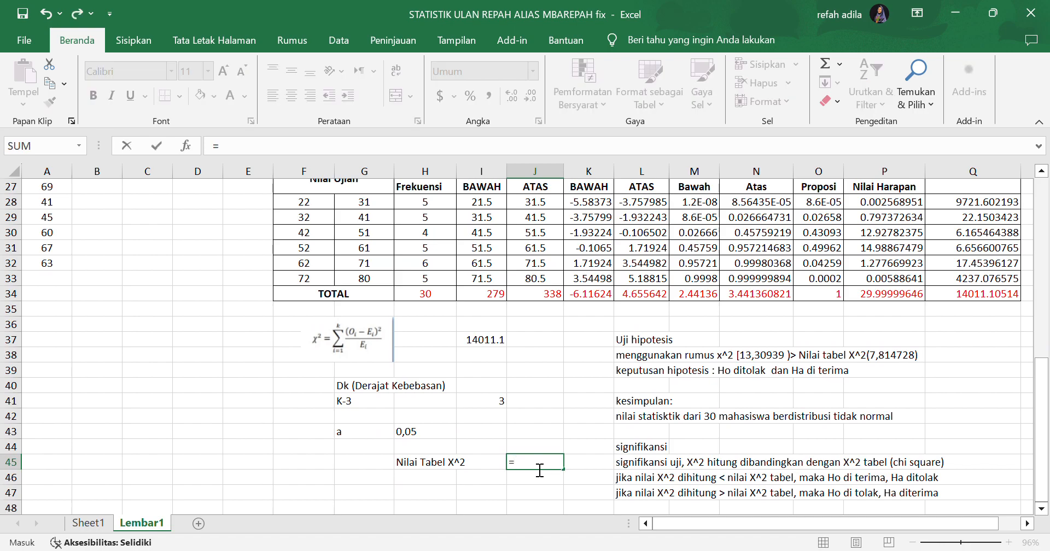
type("CHIINV(")
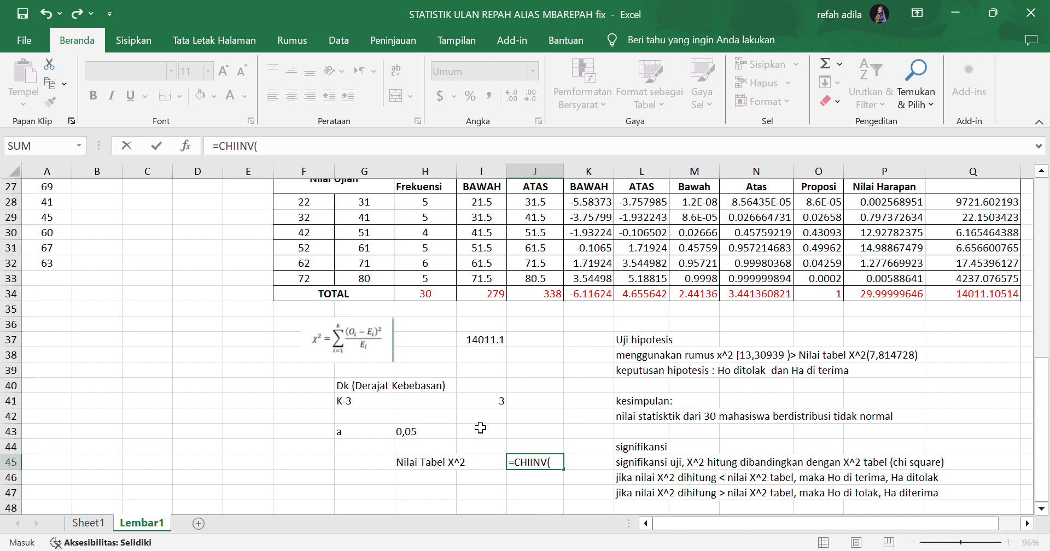
type("0.")
type("05,")
left_click(505, 405)
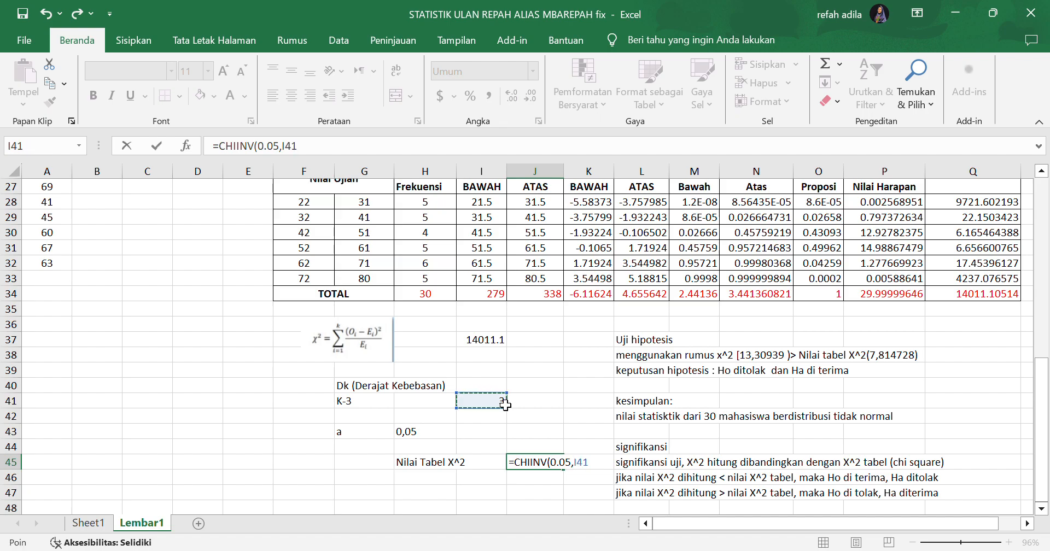
type(")")
key("ctrl+shift+Return")
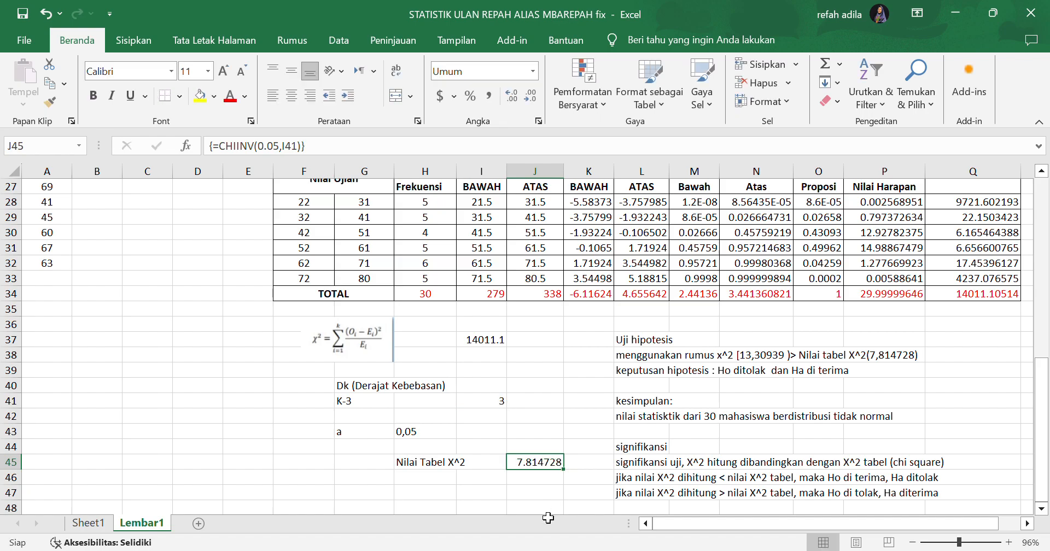
left_click_drag(1042, 403, 1043, 197)
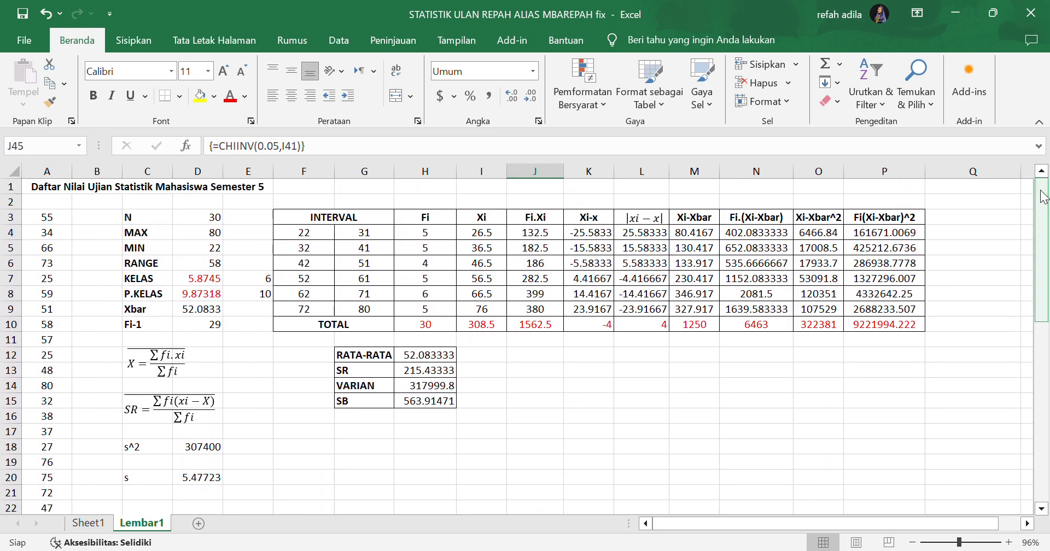